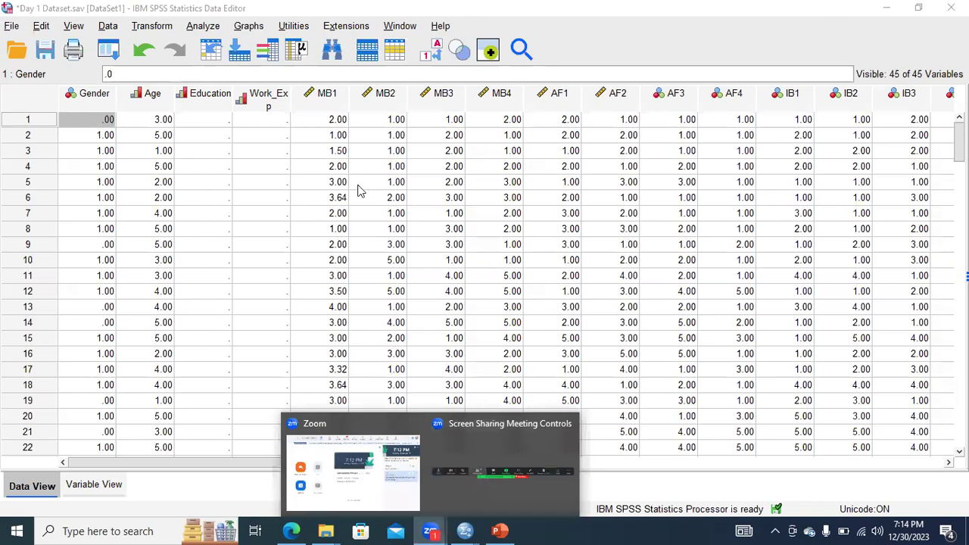
# Switch to PowerPoint, go to slide 18 and highlight the Categorical Data, Nominal Data and Ordinal Data terms.
pyautogui.click(356, 188)
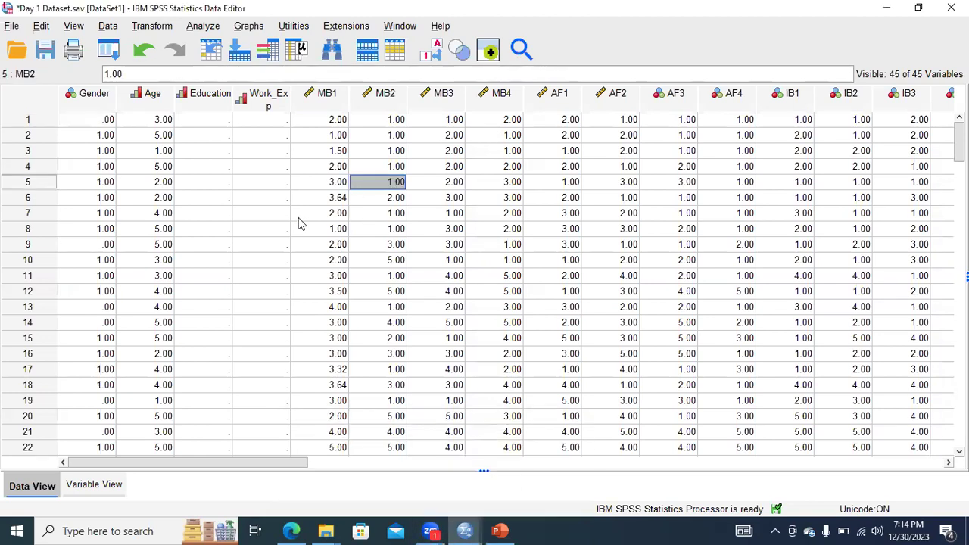
pyautogui.click(500, 530)
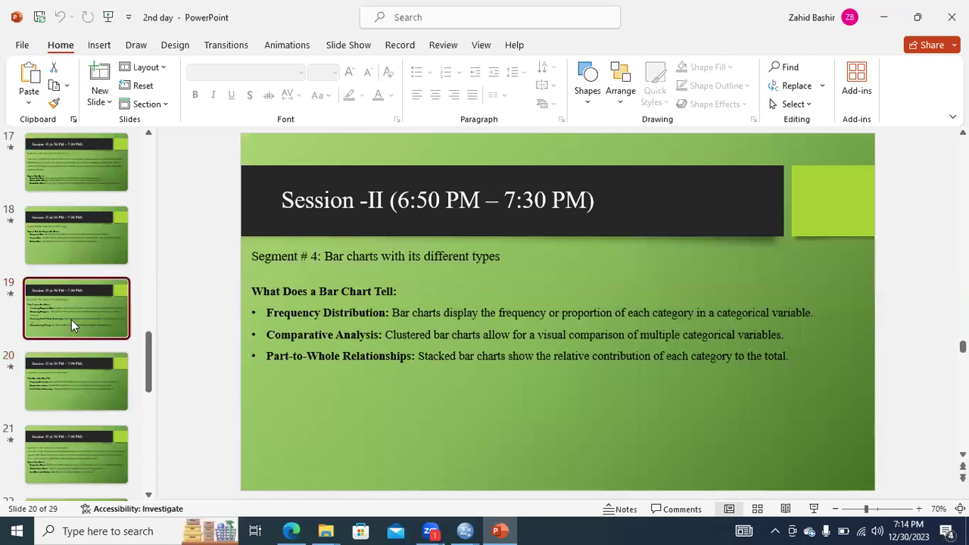
pyautogui.click(71, 319)
pyautogui.click(70, 245)
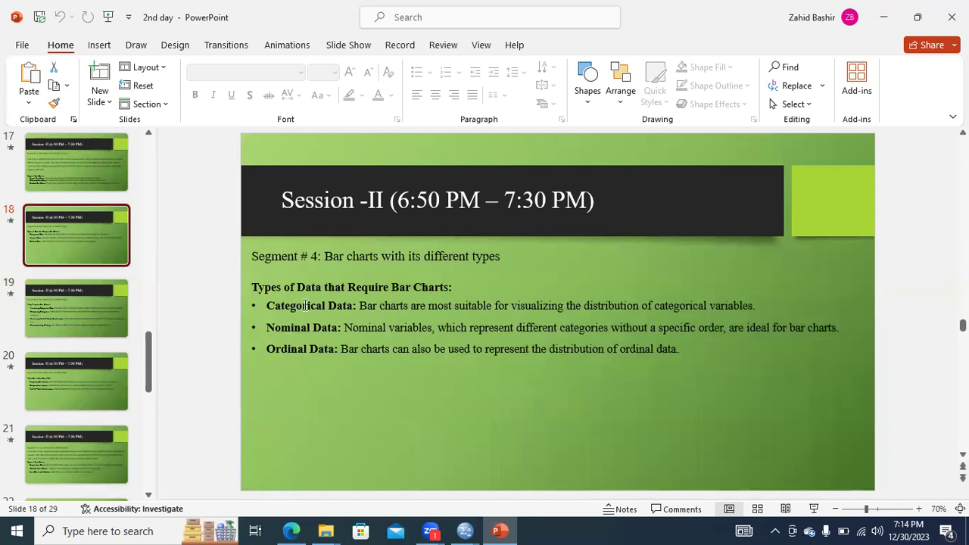
pyautogui.moveTo(267, 306); pyautogui.dragTo(352, 306)
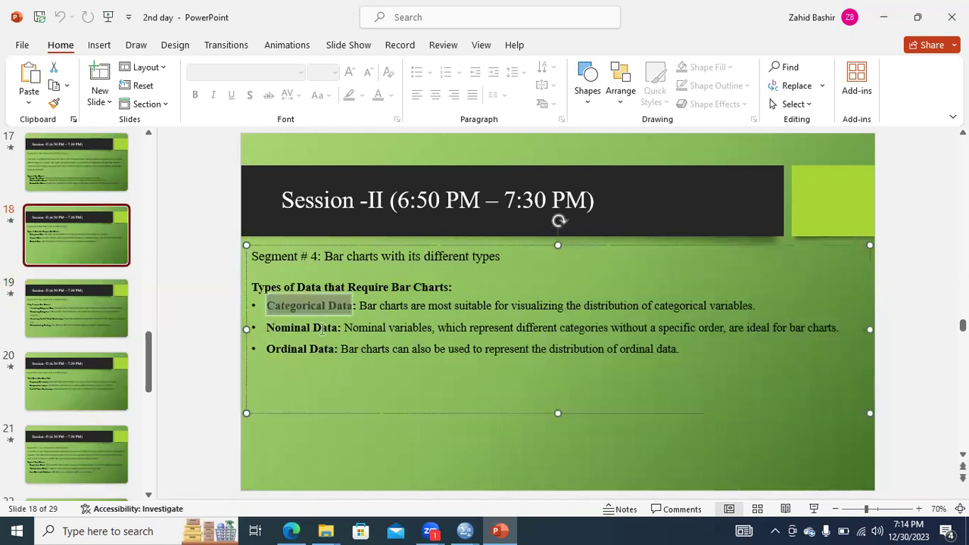
pyautogui.moveTo(267, 328); pyautogui.dragTo(340, 330)
pyautogui.moveTo(267, 349); pyautogui.dragTo(334, 349)
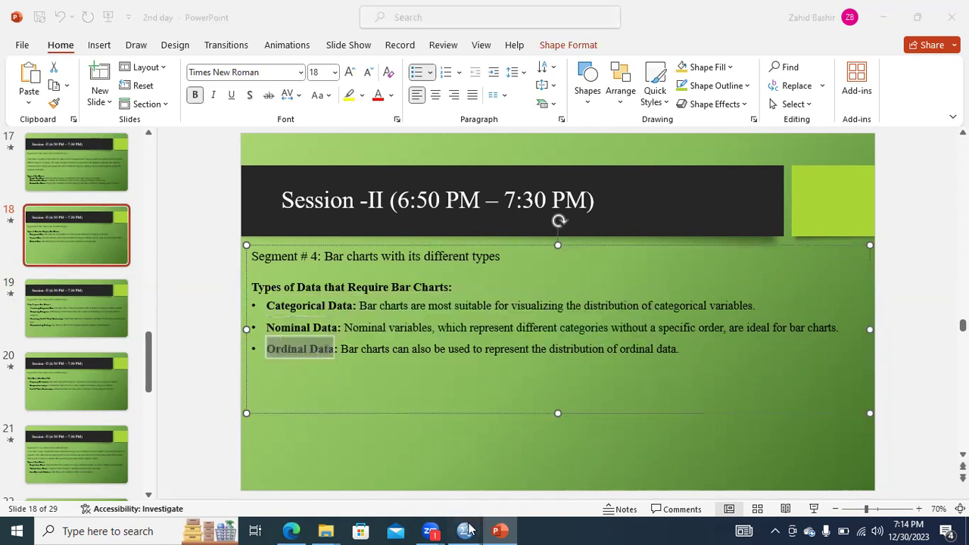
# Switch to the Day 1 Dataset in SPSS and examine the measurement levels of the Gender and Age variable definitions.
pyautogui.moveTo(468, 528)
pyautogui.click(485, 433)
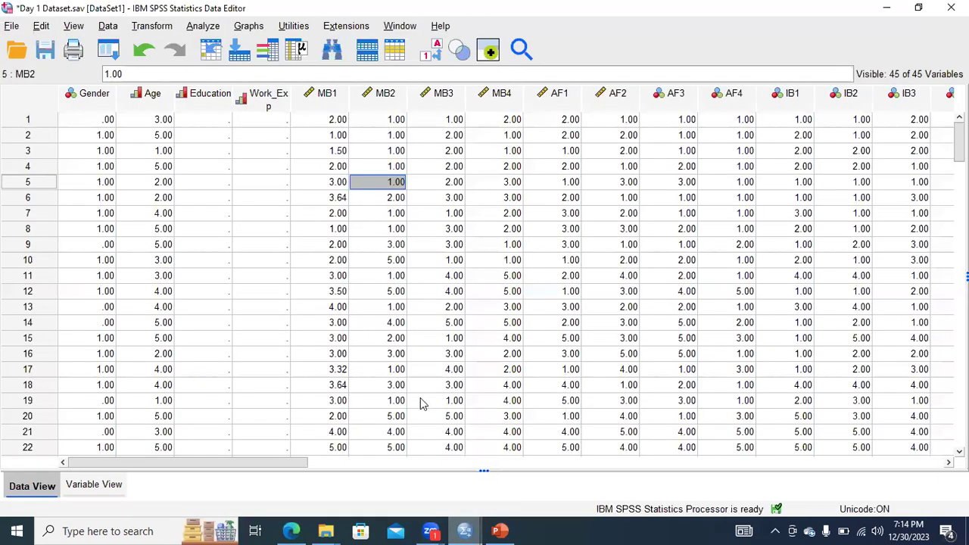
pyautogui.click(97, 485)
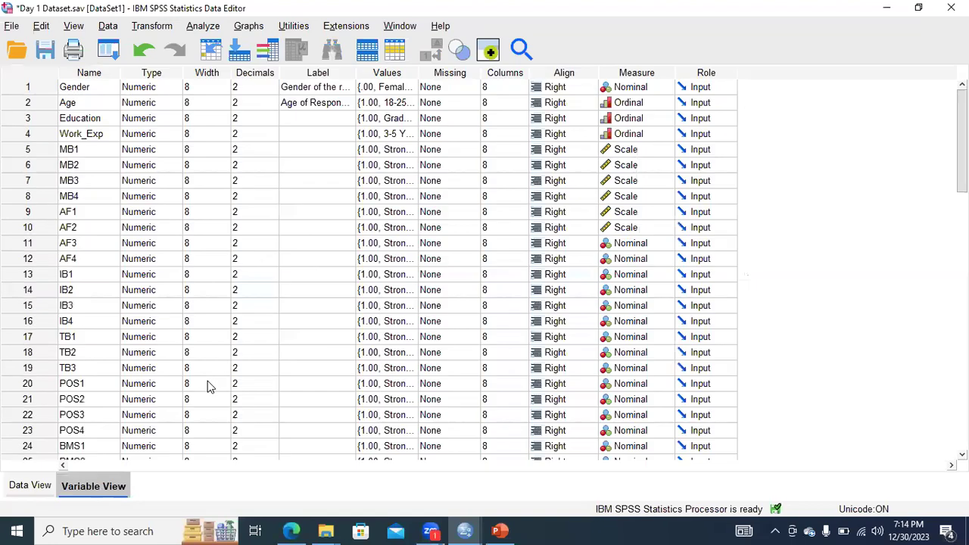
pyautogui.click(665, 87)
pyautogui.click(661, 130)
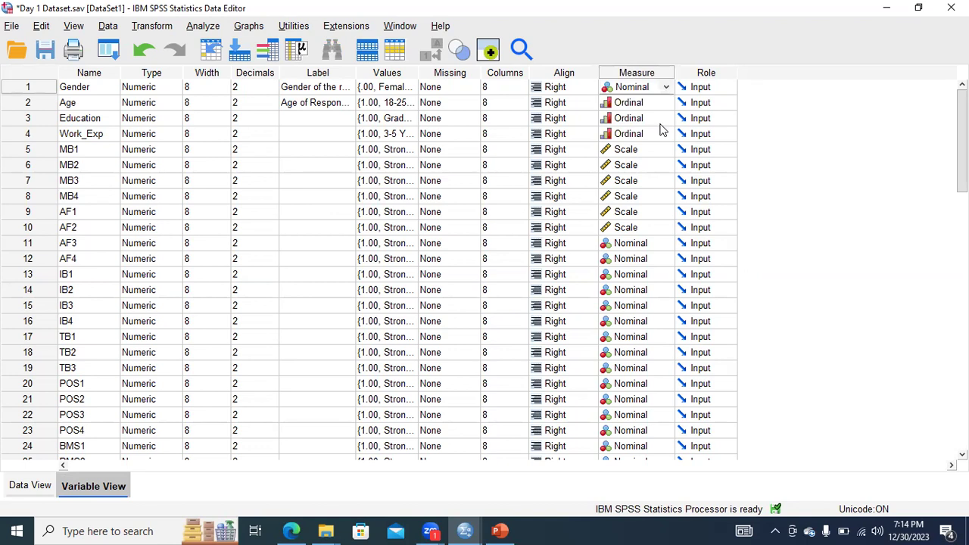
pyautogui.click(94, 103)
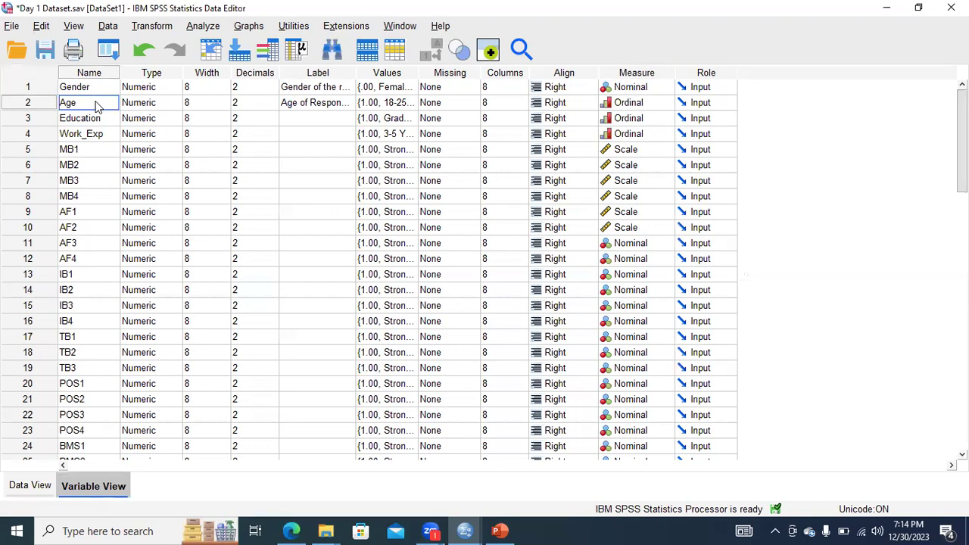
pyautogui.press('Tab')
pyautogui.press('Tab')
pyautogui.press('Tab')
pyautogui.press('Tab')
pyautogui.press('Tab')
pyautogui.press('Tab')
pyautogui.press('Tab')
pyautogui.press('Tab')
pyautogui.press('Tab')
pyautogui.hotkey('alt', 'Down')
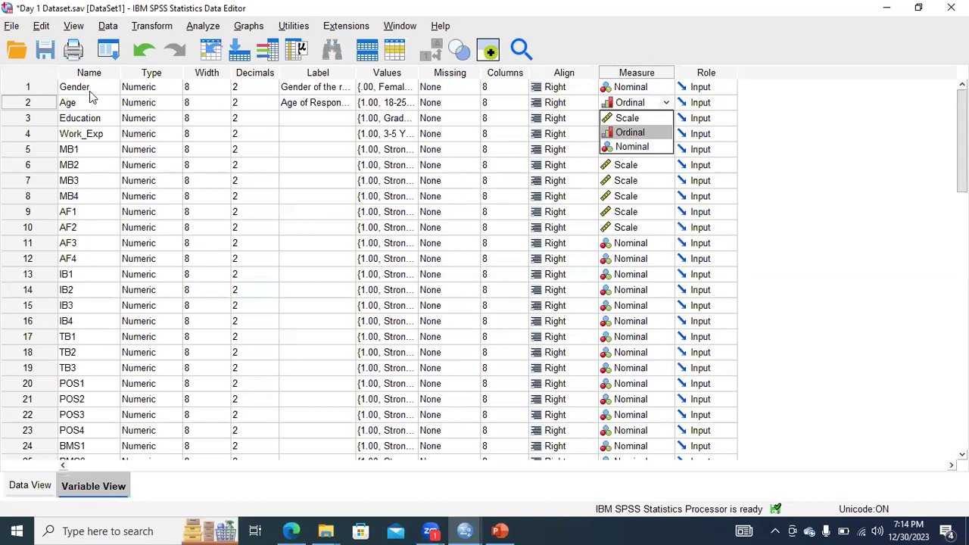
pyautogui.click(91, 87)
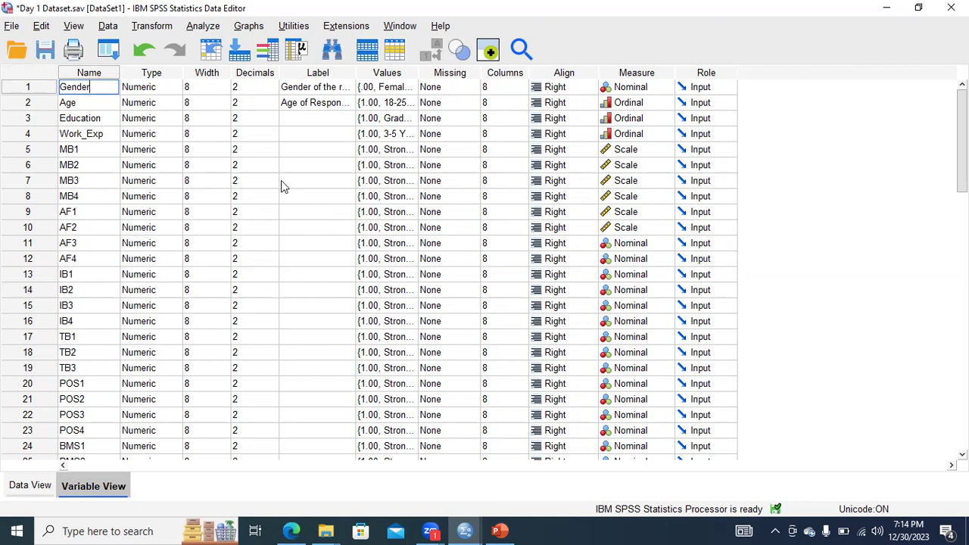
# Open the Chart Builder for the dataset and show the bar chart types in its gallery.
pyautogui.click(500, 530)
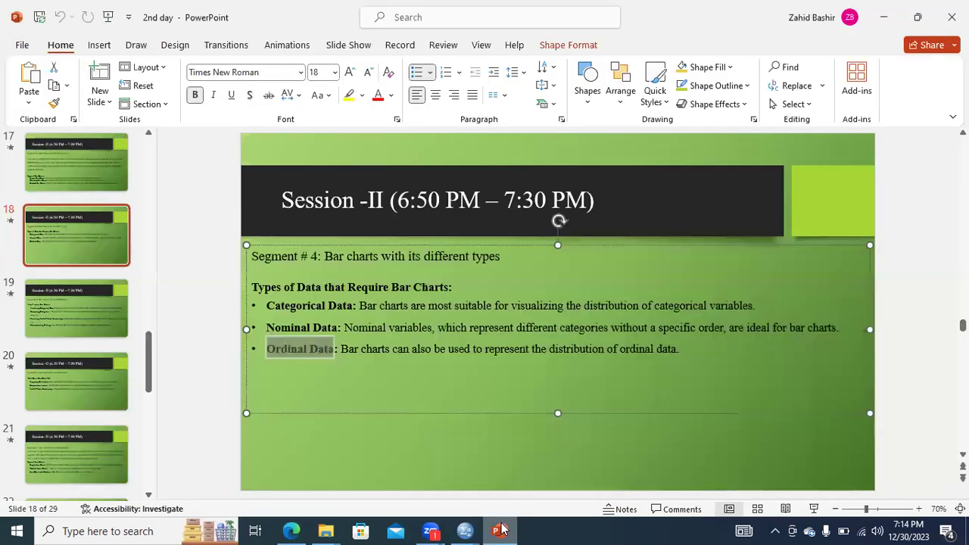
pyautogui.click(500, 530)
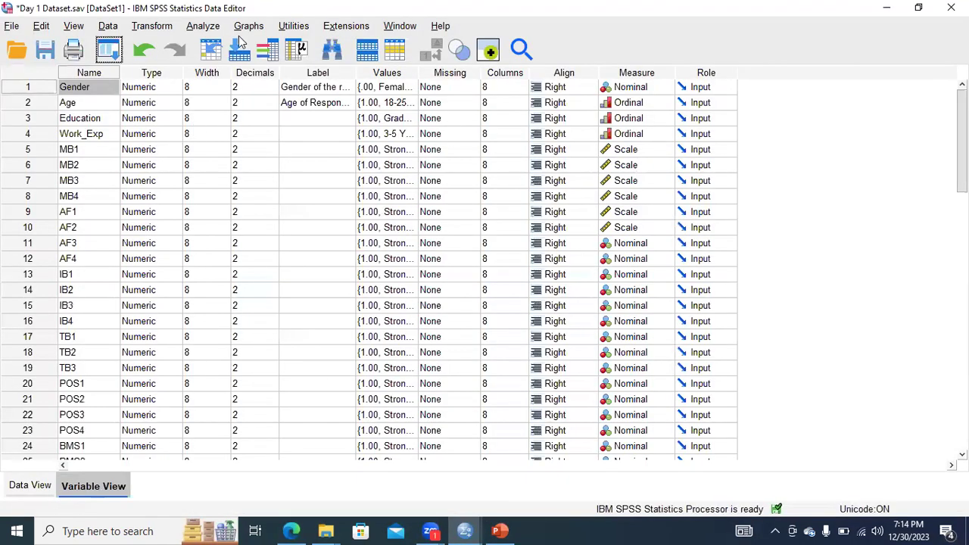
pyautogui.click(249, 26)
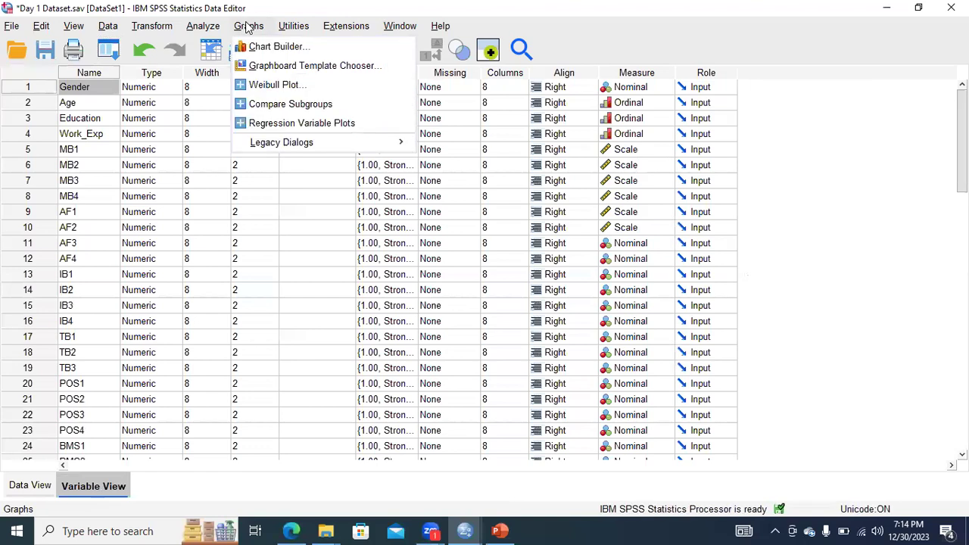
pyautogui.click(259, 46)
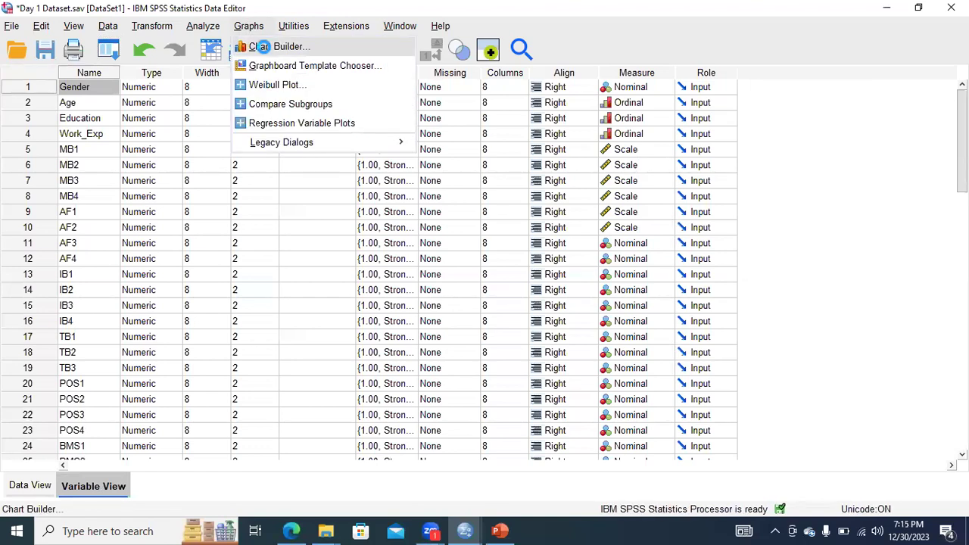
pyautogui.click(411, 336)
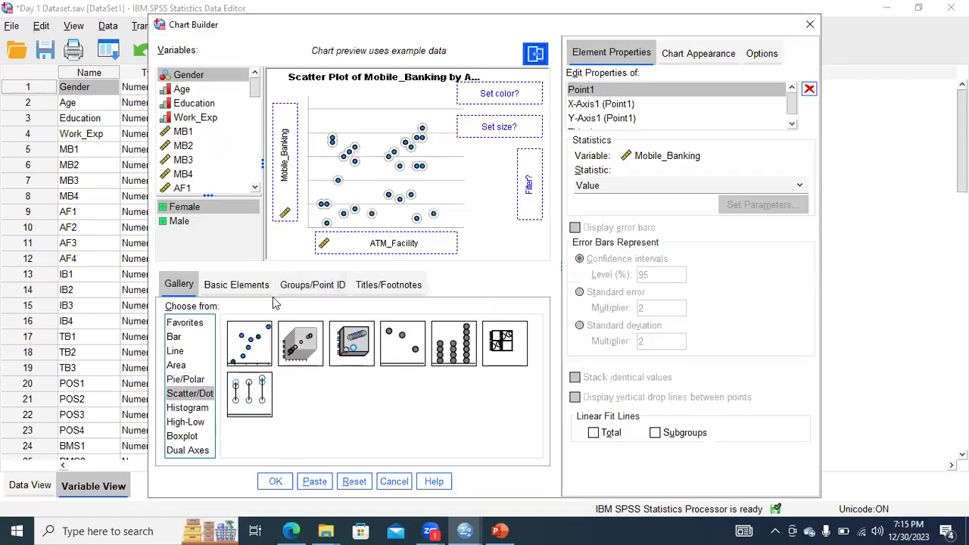
pyautogui.click(174, 338)
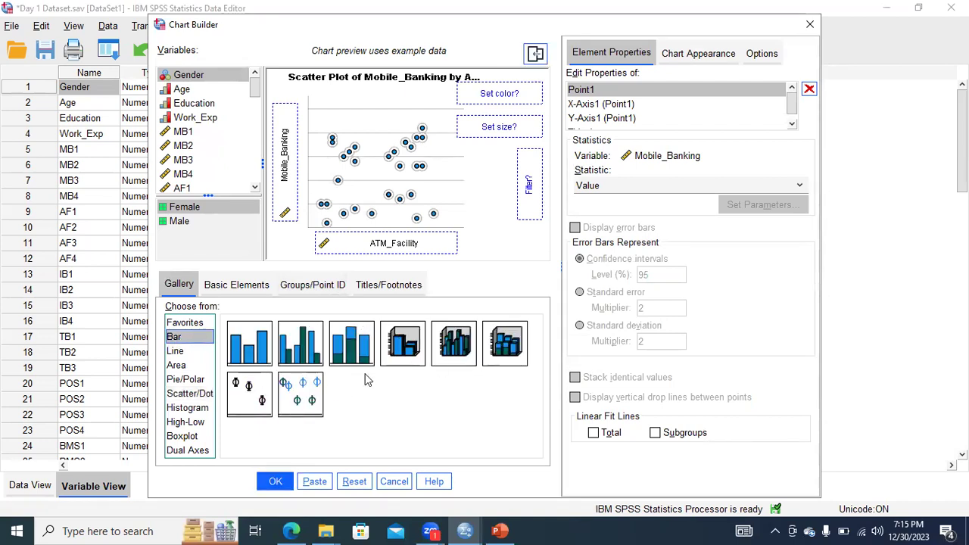
pyautogui.click(246, 356)
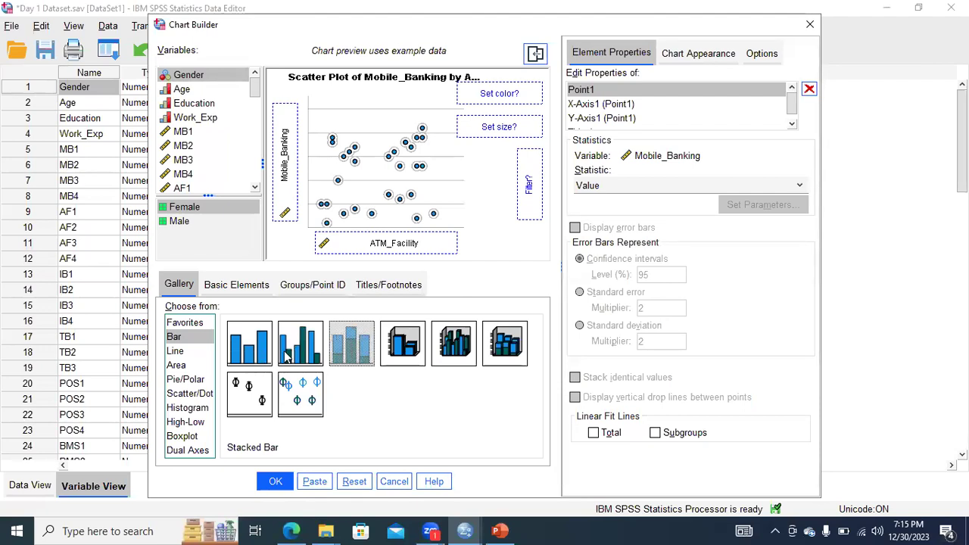
# Switch to PowerPoint, go to slide 17 and highlight the simple, clustered and stacked bar chart descriptions.
pyautogui.click(500, 530)
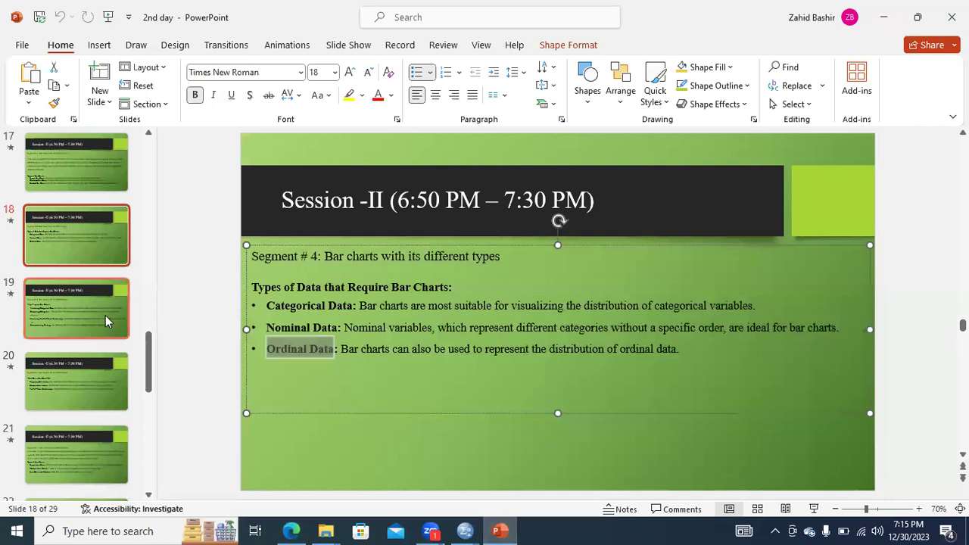
pyautogui.click(82, 190)
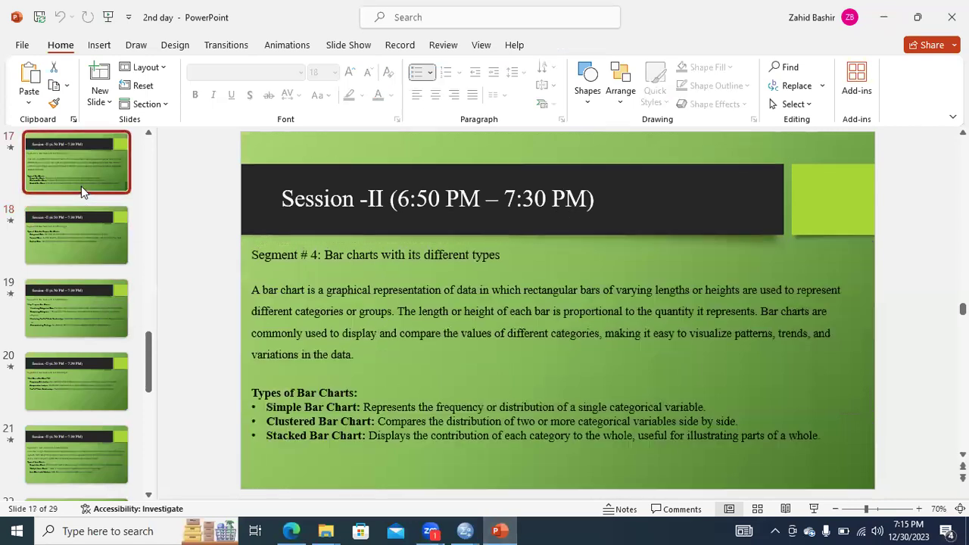
pyautogui.moveTo(272, 408); pyautogui.dragTo(688, 406)
pyautogui.click(682, 407)
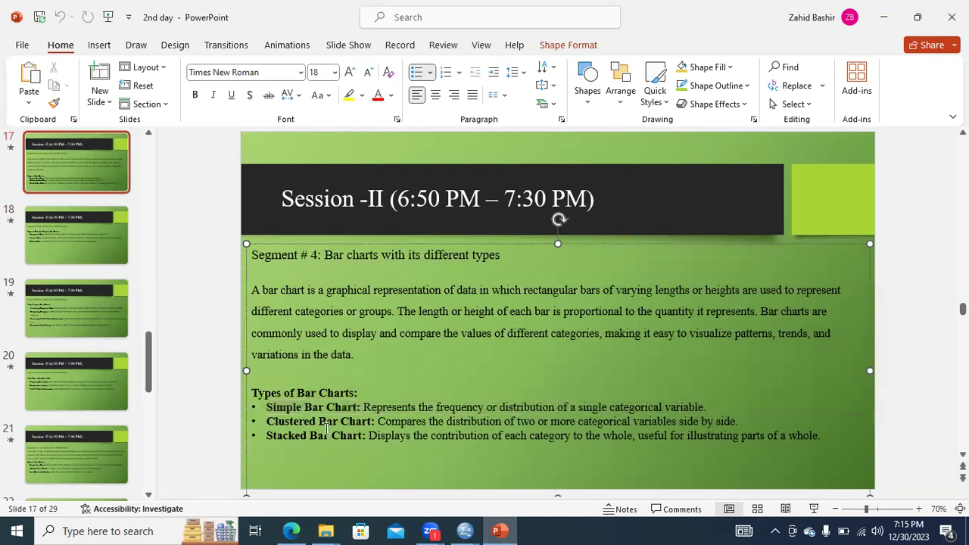
pyautogui.moveTo(294, 422); pyautogui.dragTo(736, 421)
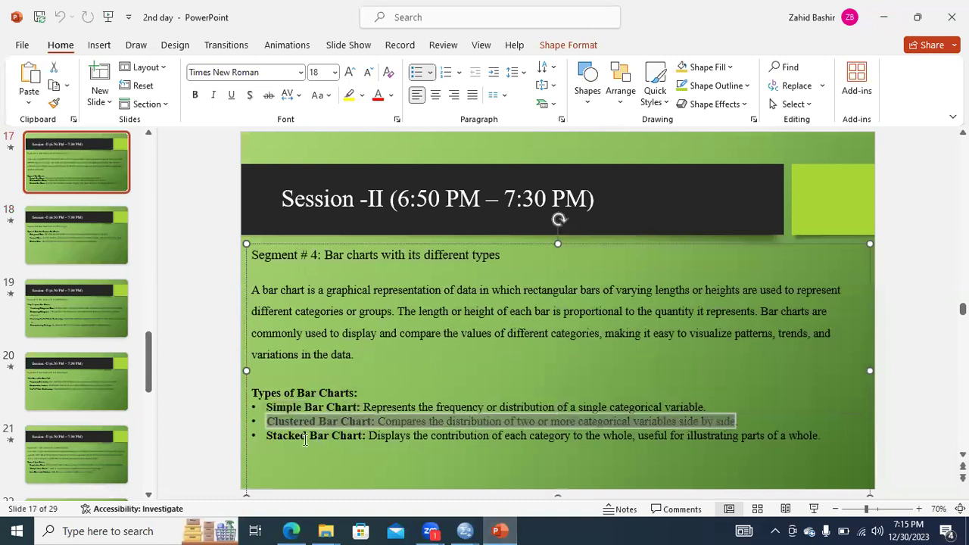
pyautogui.moveTo(271, 436); pyautogui.dragTo(820, 435)
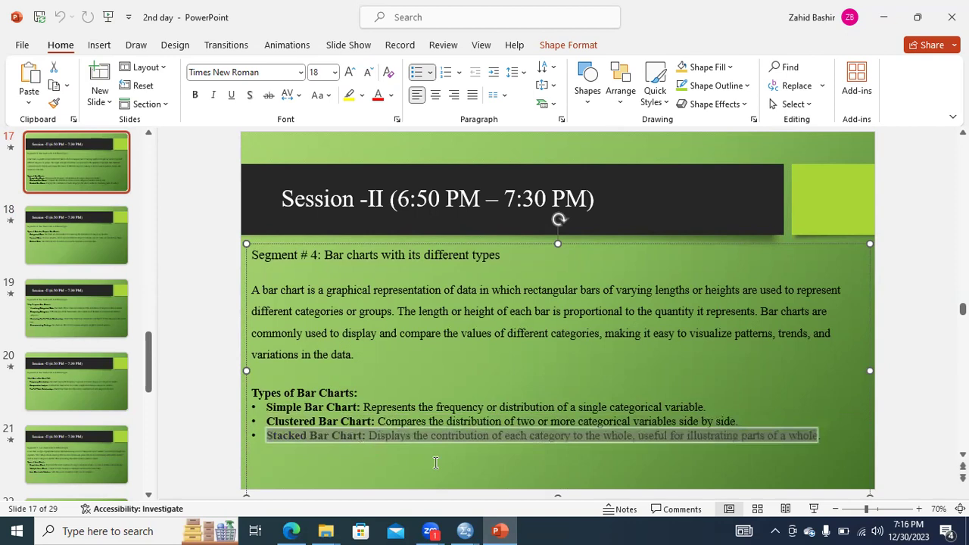
# Switch back to SPSS and try to build a simple bar chart with Gender on the x-axis.
pyautogui.moveTo(465, 531)
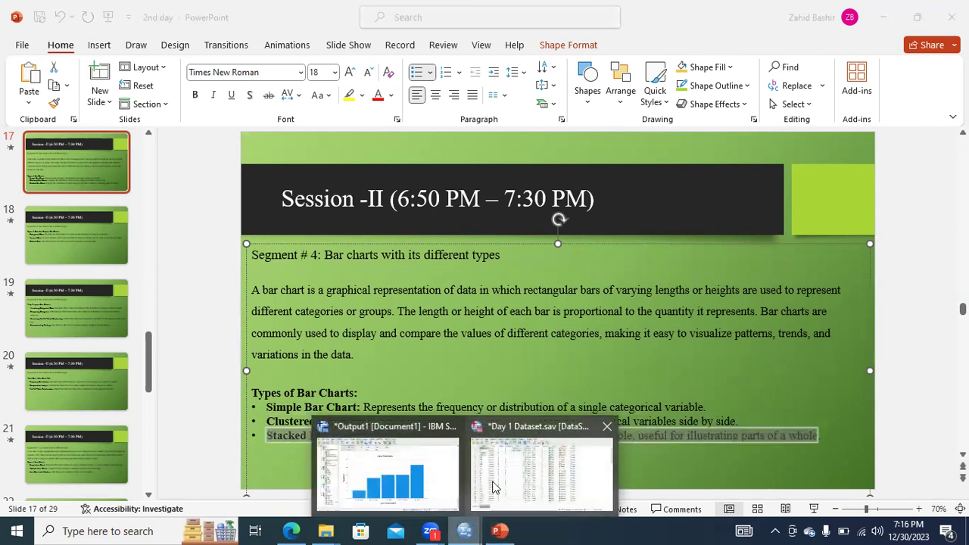
pyautogui.click(493, 485)
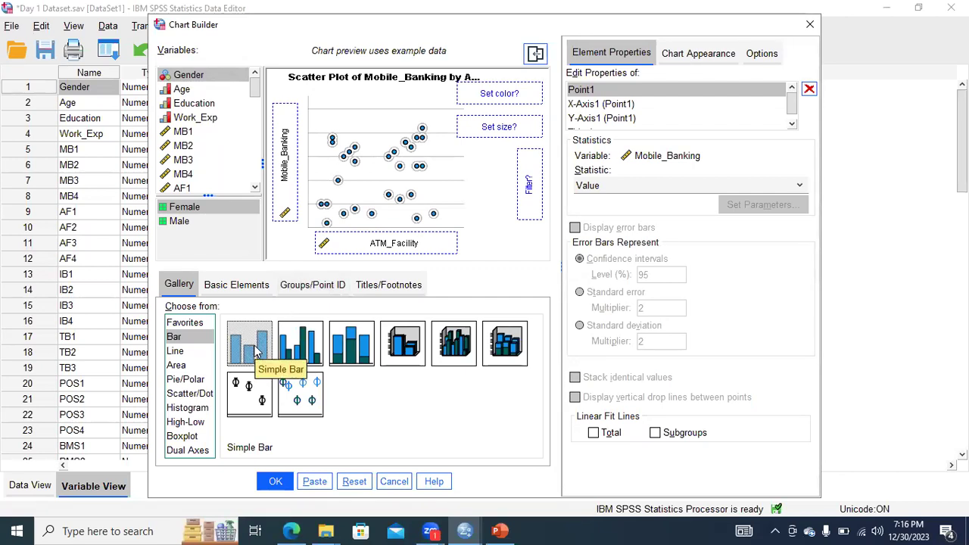
pyautogui.moveTo(256, 351); pyautogui.dragTo(252, 344)
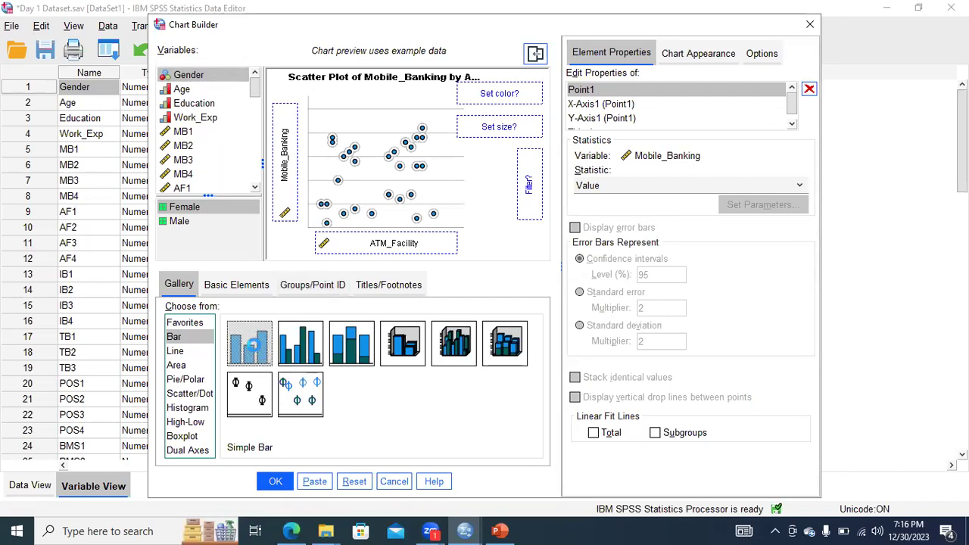
pyautogui.doubleClick(254, 347)
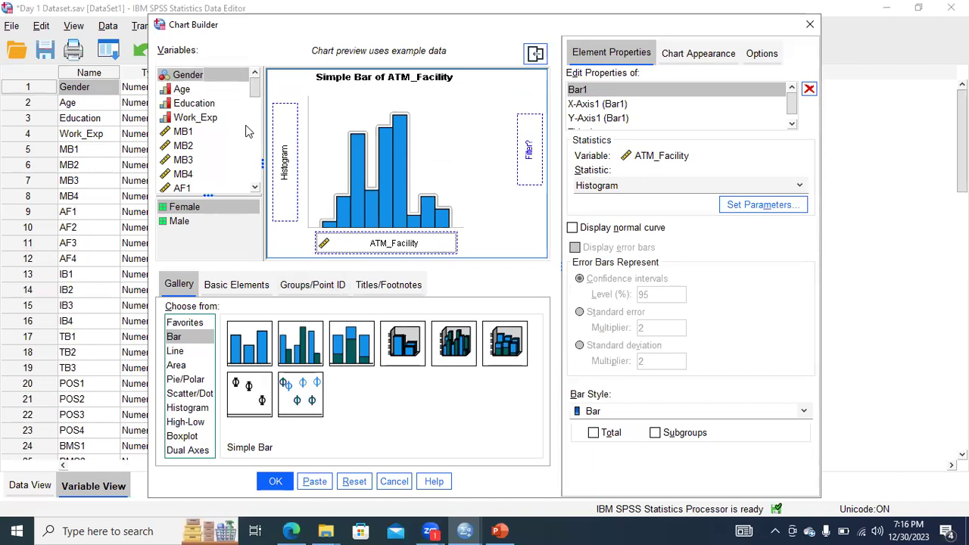
pyautogui.moveTo(187, 75); pyautogui.dragTo(369, 243)
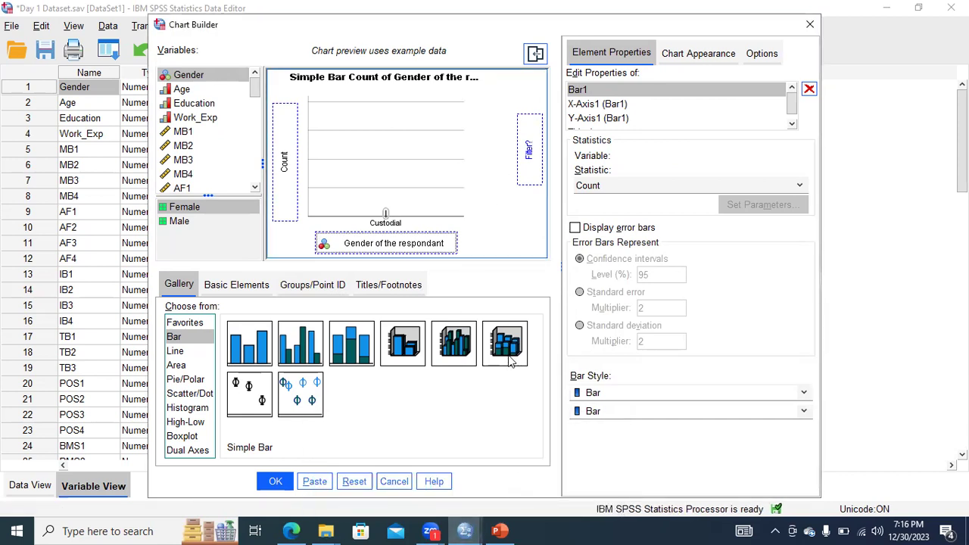
pyautogui.click(810, 24)
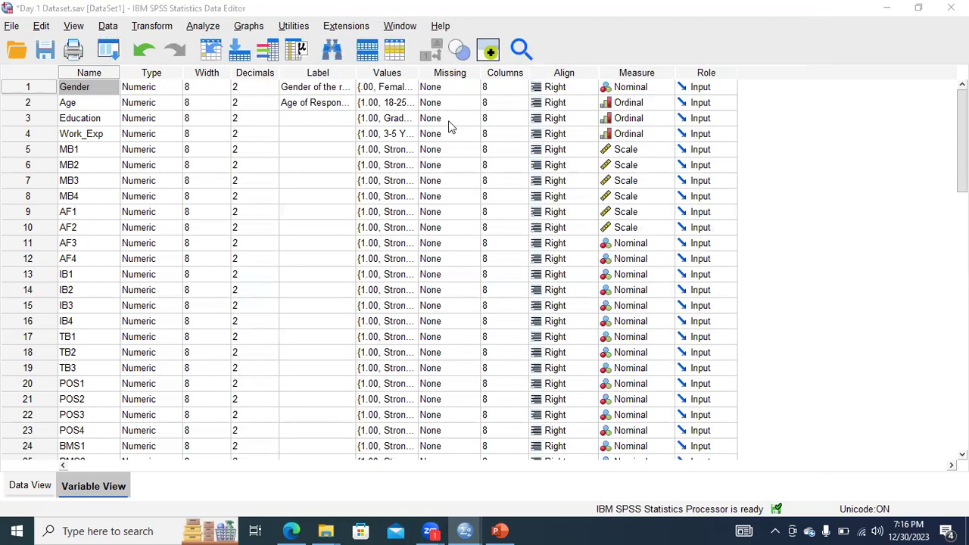
# Check the value labels defined for the Gender variable without changing them.
pyautogui.click(413, 90)
pyautogui.click(412, 89)
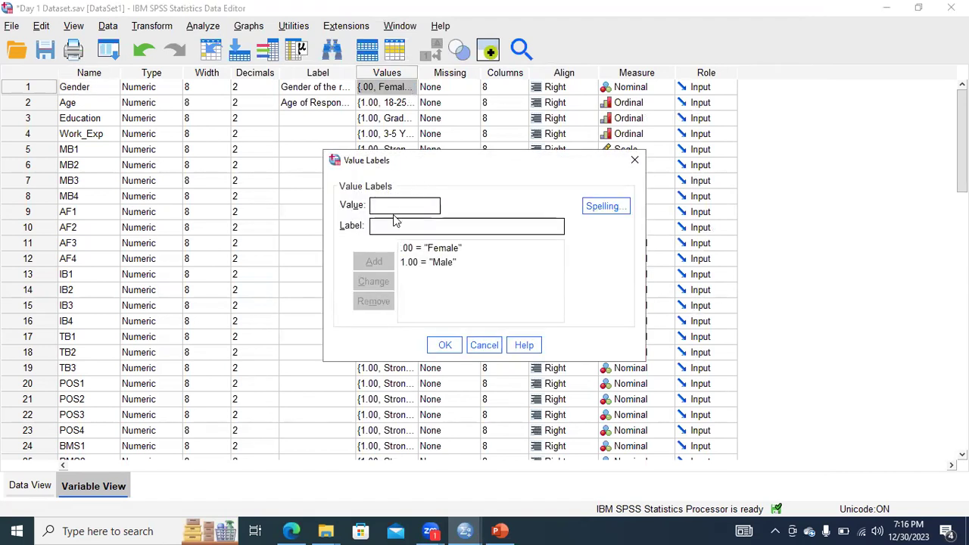
pyautogui.click(635, 160)
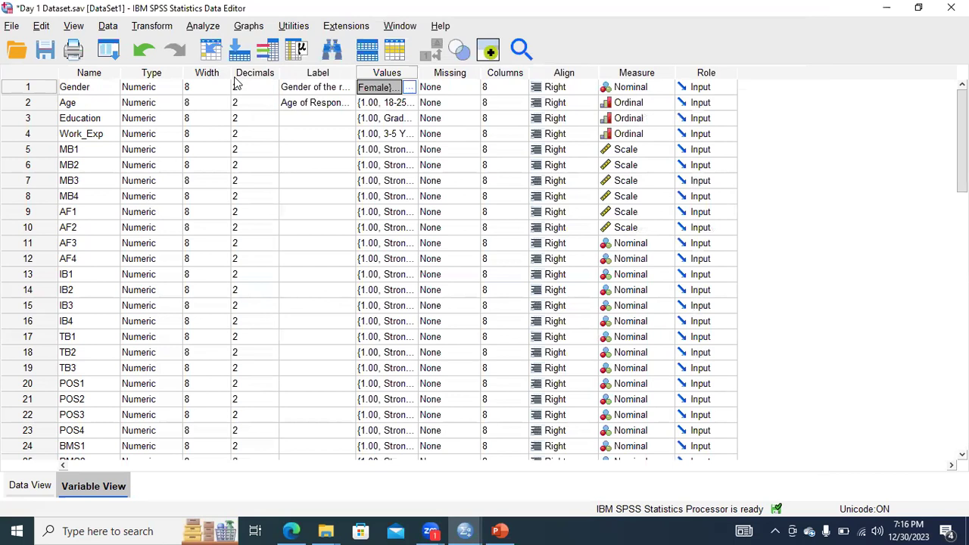
pyautogui.click(465, 531)
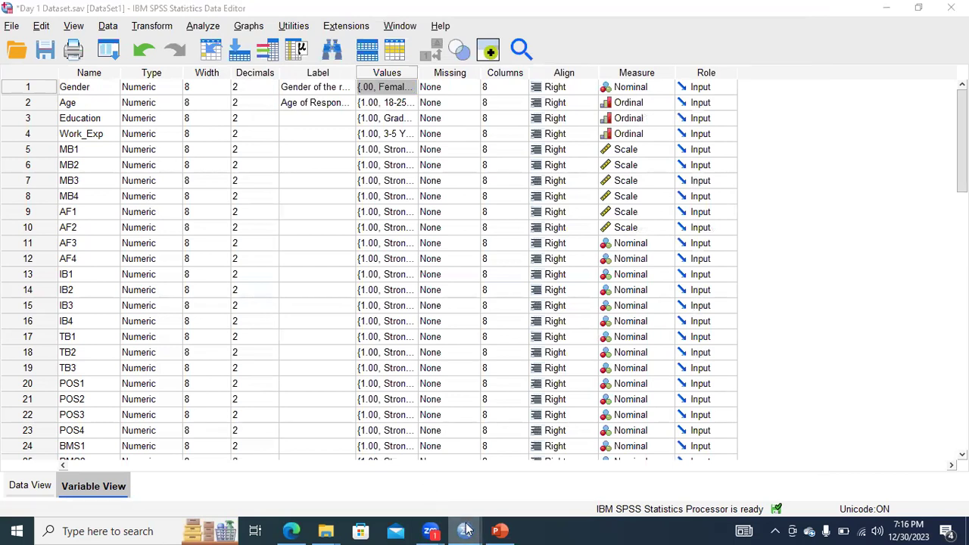
pyautogui.click(508, 482)
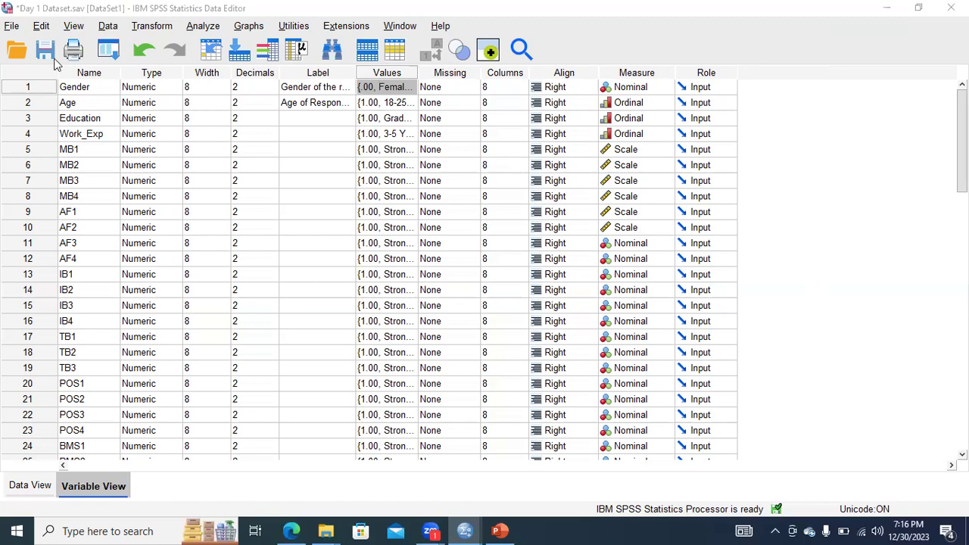
# Try to set up a simple bar chart with Age on the x-axis in the Chart Builder.
pyautogui.click(246, 27)
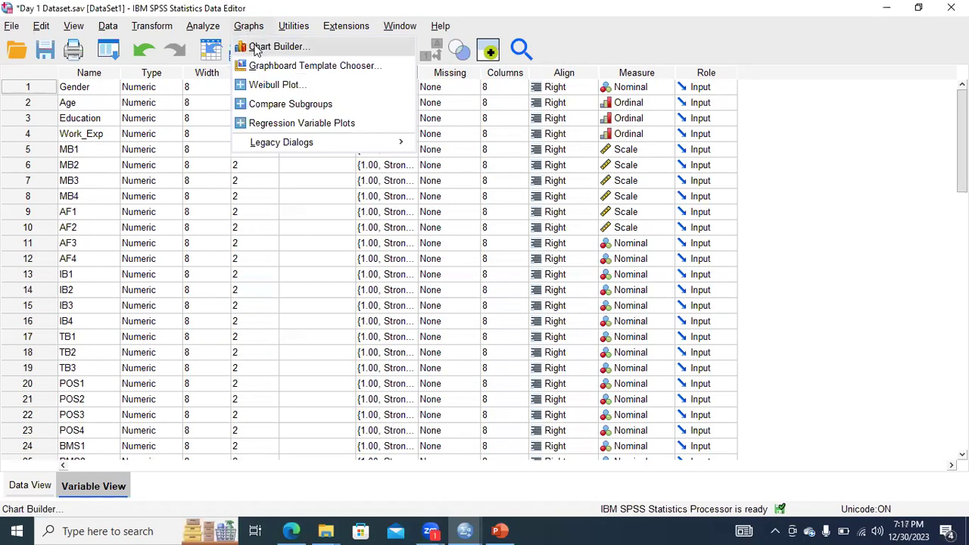
pyautogui.click(258, 45)
pyautogui.click(413, 339)
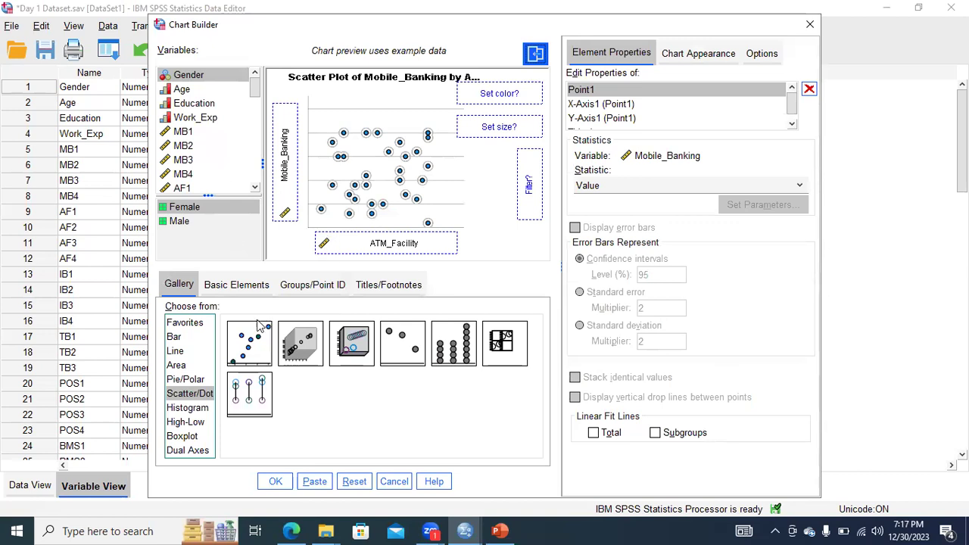
pyautogui.click(174, 337)
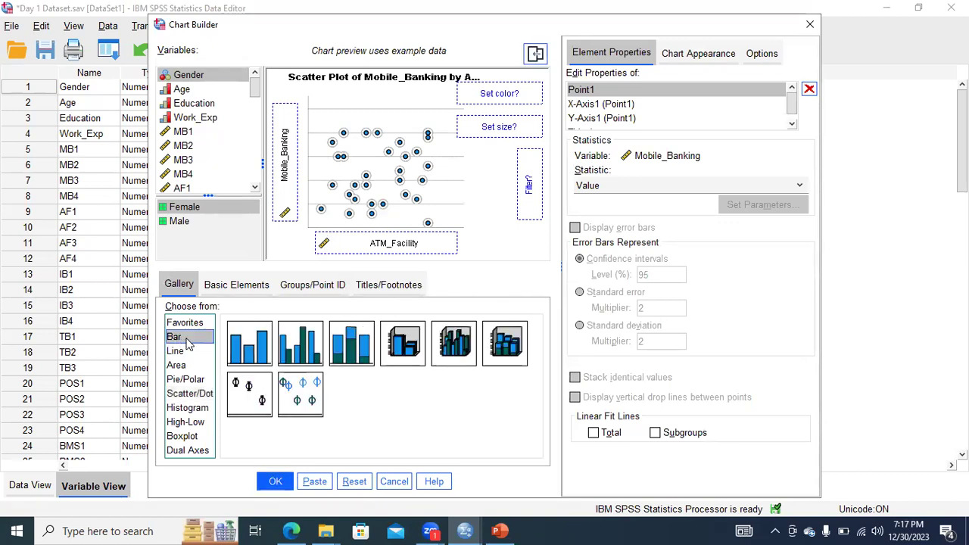
pyautogui.doubleClick(249, 343)
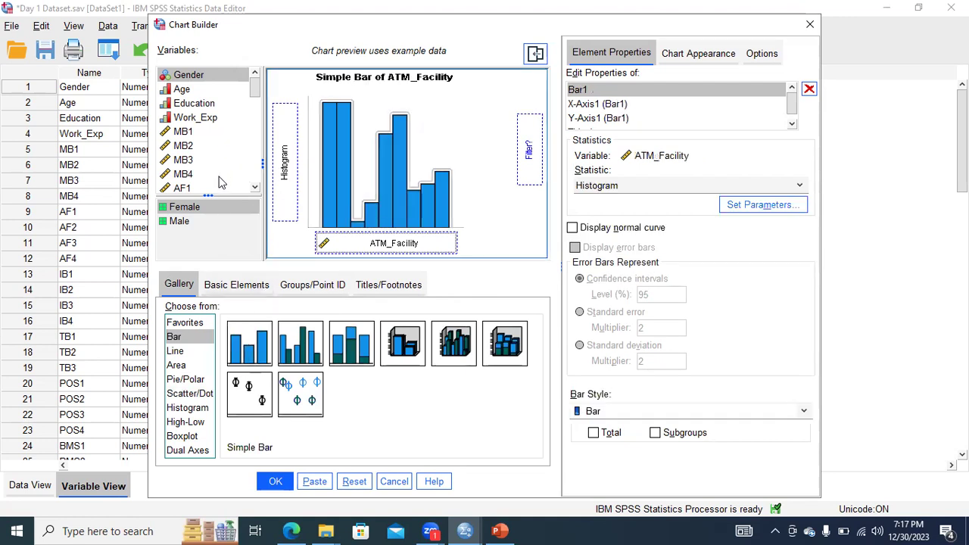
pyautogui.doubleClick(258, 352)
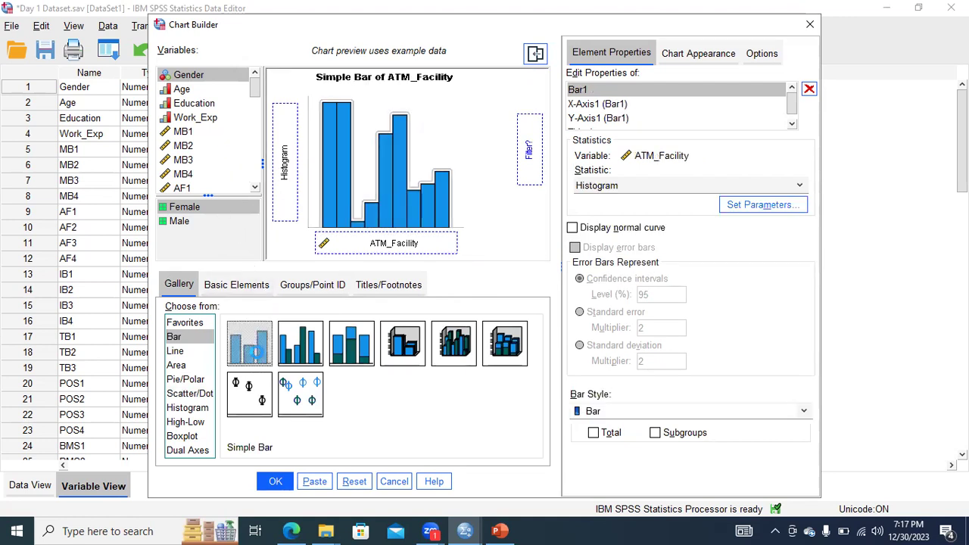
pyautogui.click(193, 90)
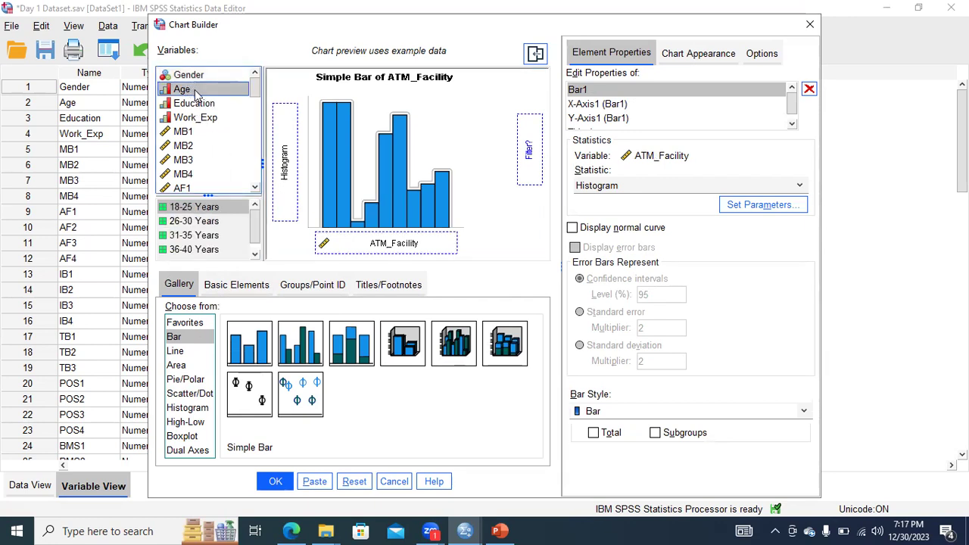
pyautogui.moveTo(195, 91); pyautogui.dragTo(388, 242)
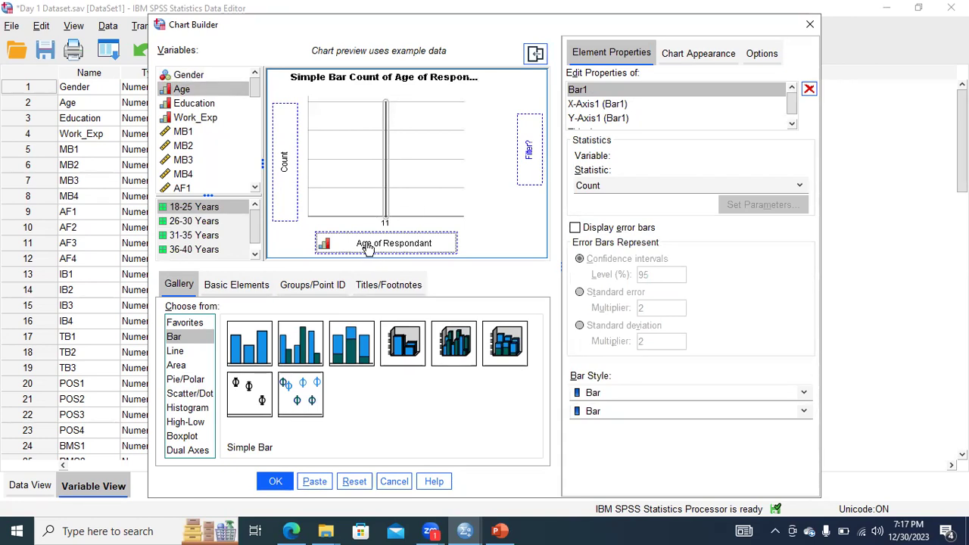
# Switch to PowerPoint and highlight the simple, clustered and stacked bar chart descriptions on slide 17.
pyautogui.click(499, 530)
pyautogui.click(382, 409)
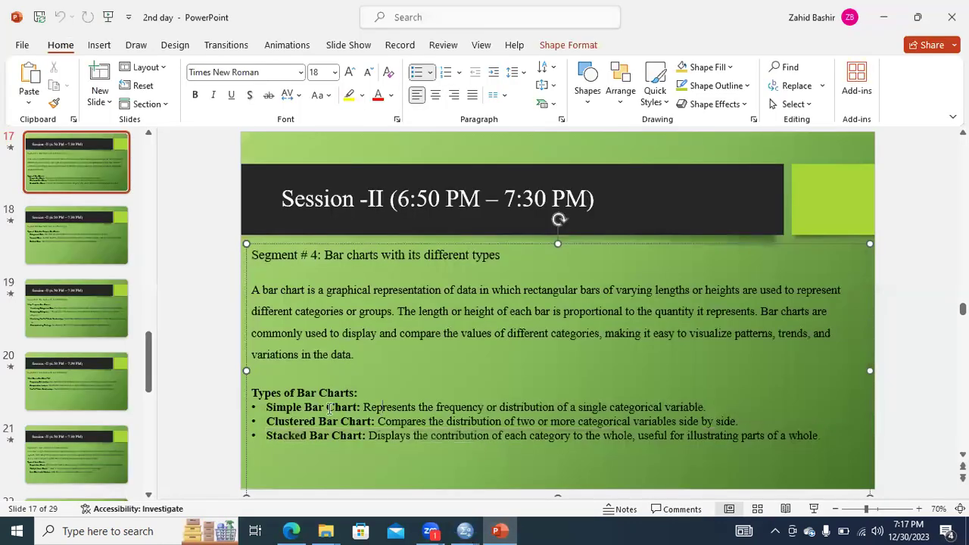
pyautogui.moveTo(269, 409); pyautogui.dragTo(522, 405)
pyautogui.moveTo(552, 406); pyautogui.dragTo(673, 405)
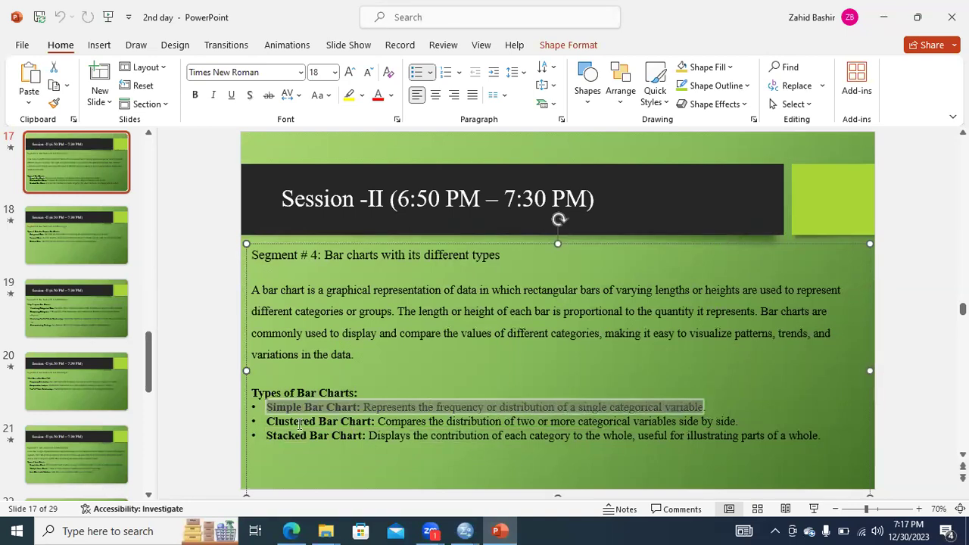
pyautogui.moveTo(268, 421); pyautogui.dragTo(396, 421)
pyautogui.moveTo(471, 416); pyautogui.dragTo(651, 422)
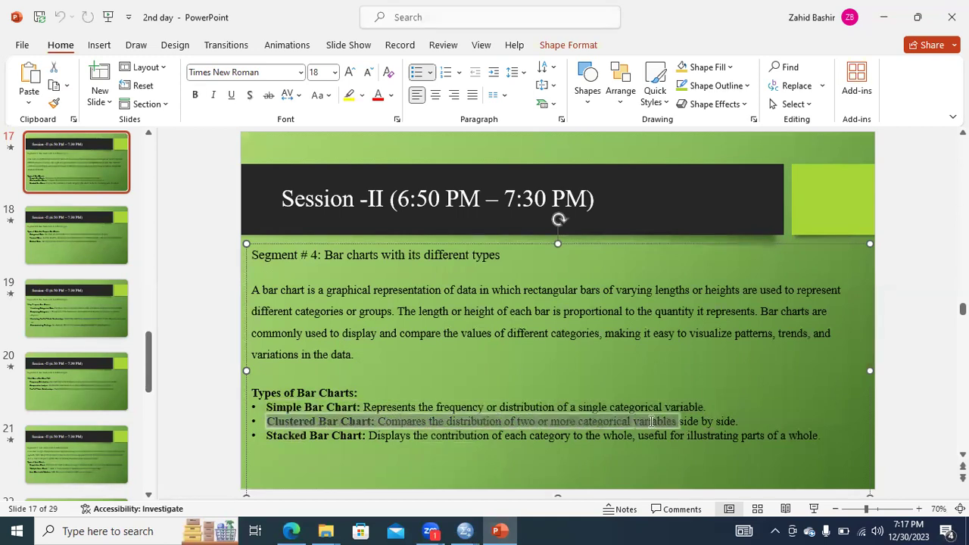
pyautogui.moveTo(278, 440); pyautogui.dragTo(465, 528)
# Switch back to SPSS, preview Age as a stacked bar chart and close the Chart Builder without creating it.
pyautogui.moveTo(464, 528)
pyautogui.click(477, 485)
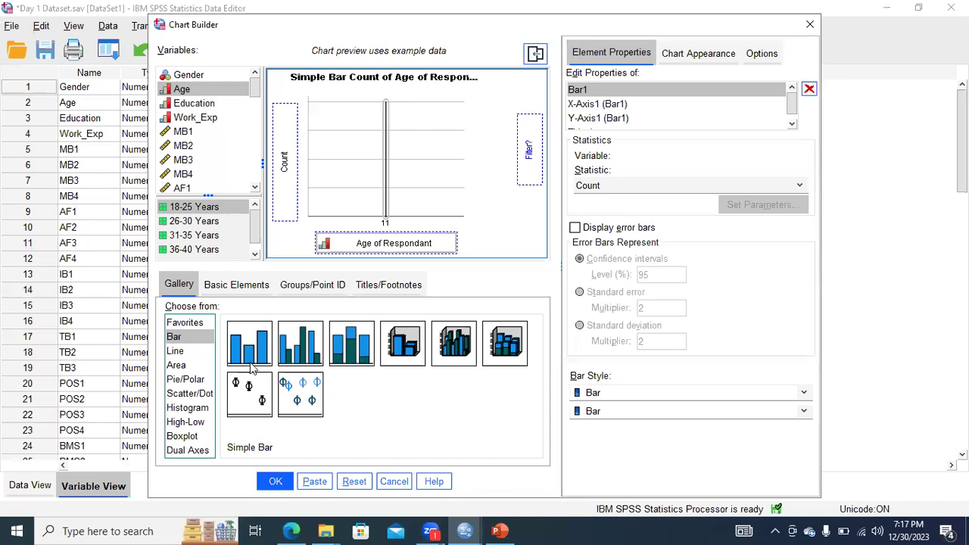
pyautogui.doubleClick(347, 350)
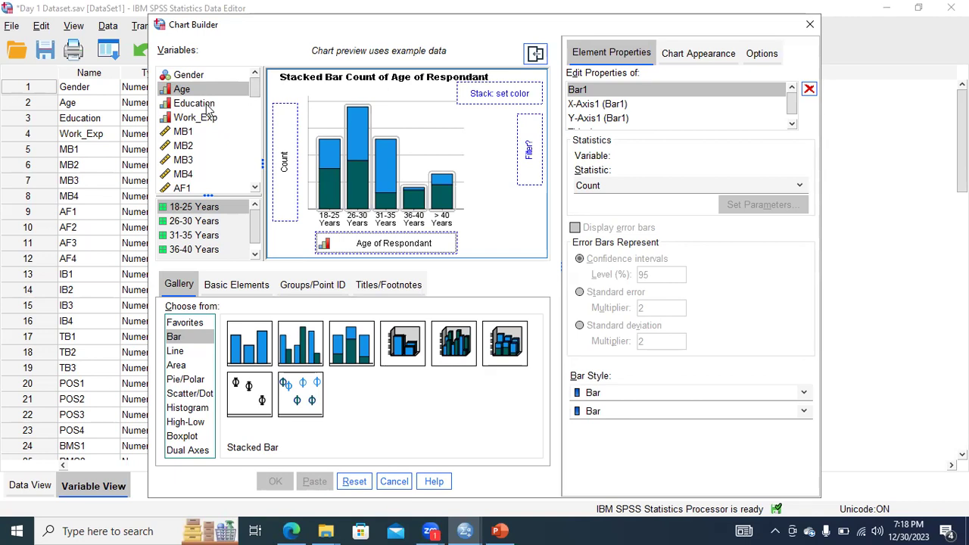
pyautogui.click(809, 25)
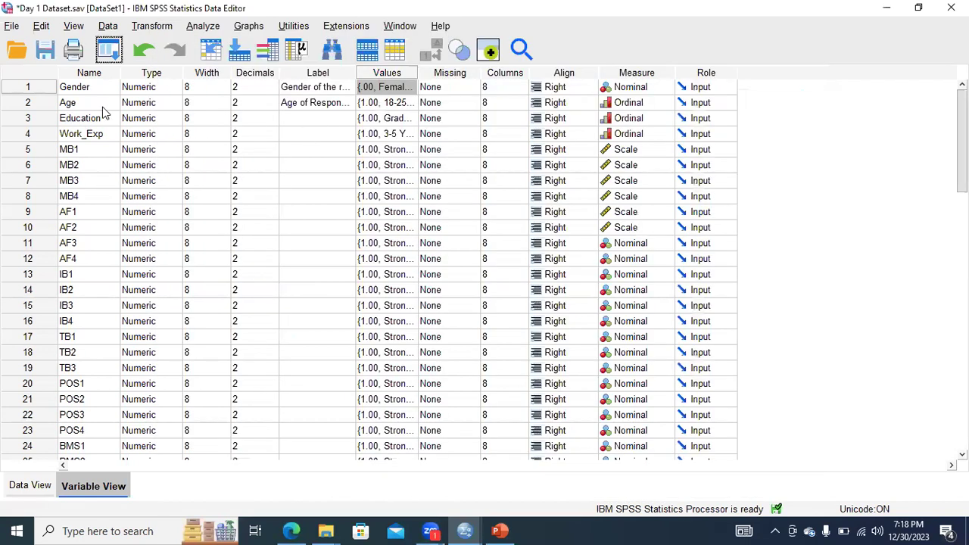
# Check the value labels defined for the Education variable without changing them.
pyautogui.click(113, 124)
pyautogui.click(409, 119)
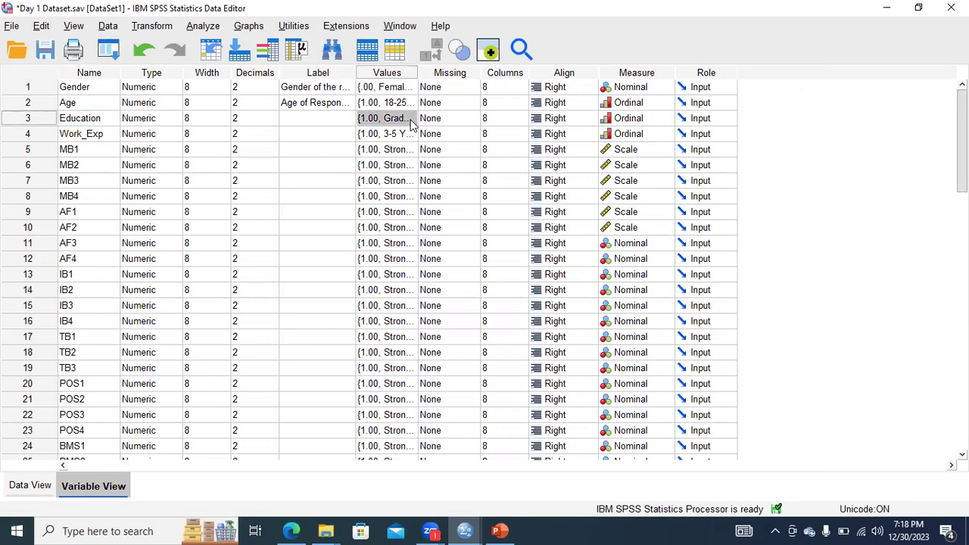
pyautogui.click(413, 121)
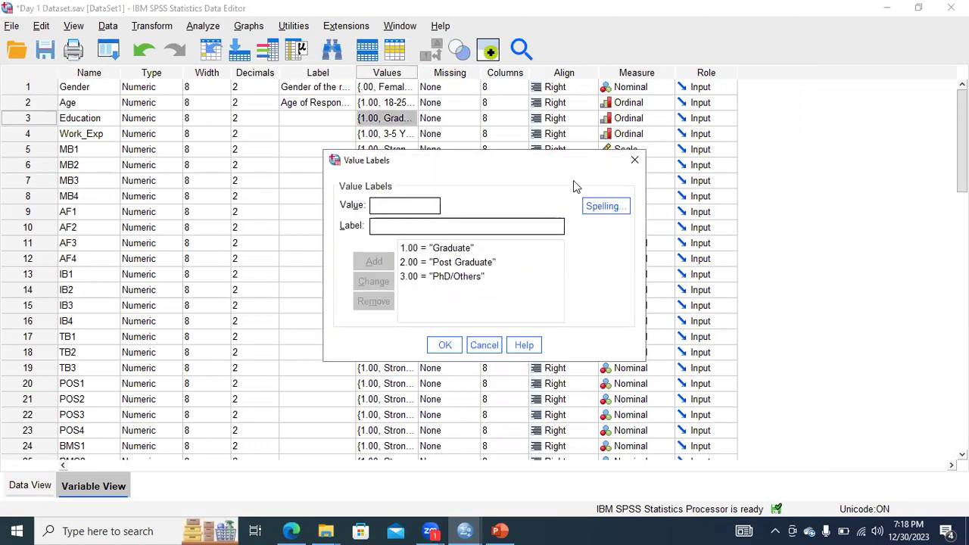
pyautogui.click(634, 161)
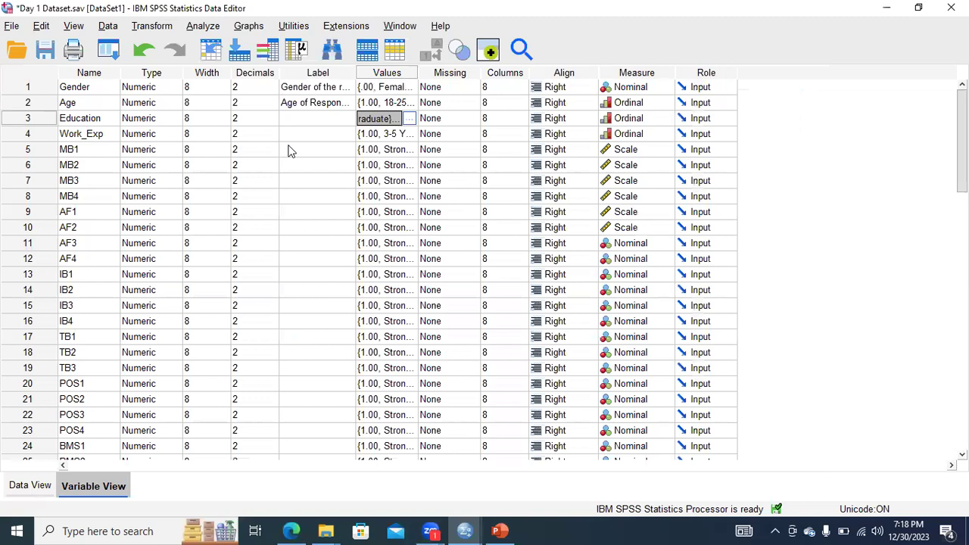
pyautogui.click(111, 120)
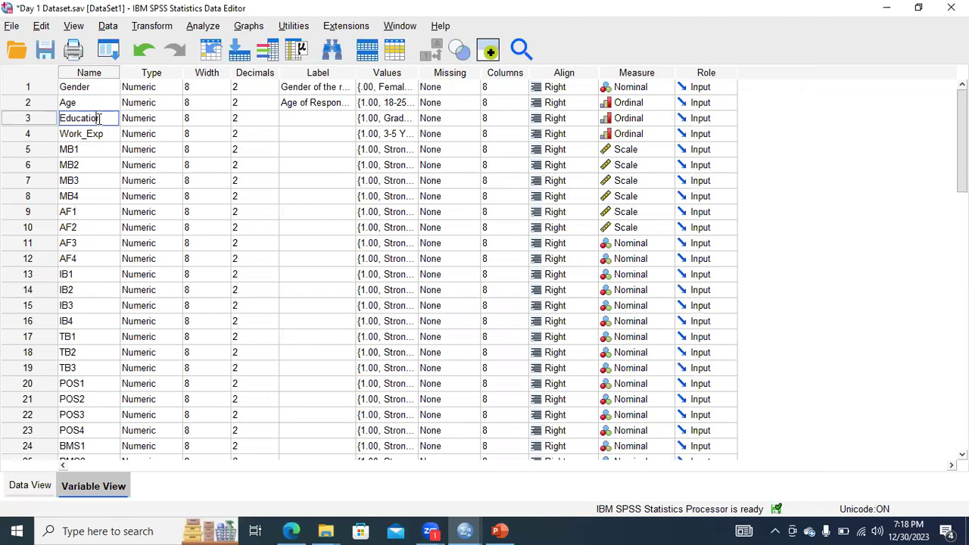
# Try to set up a simple bar chart with Education on the x-axis in the Chart Builder.
pyautogui.click(244, 30)
pyautogui.click(252, 45)
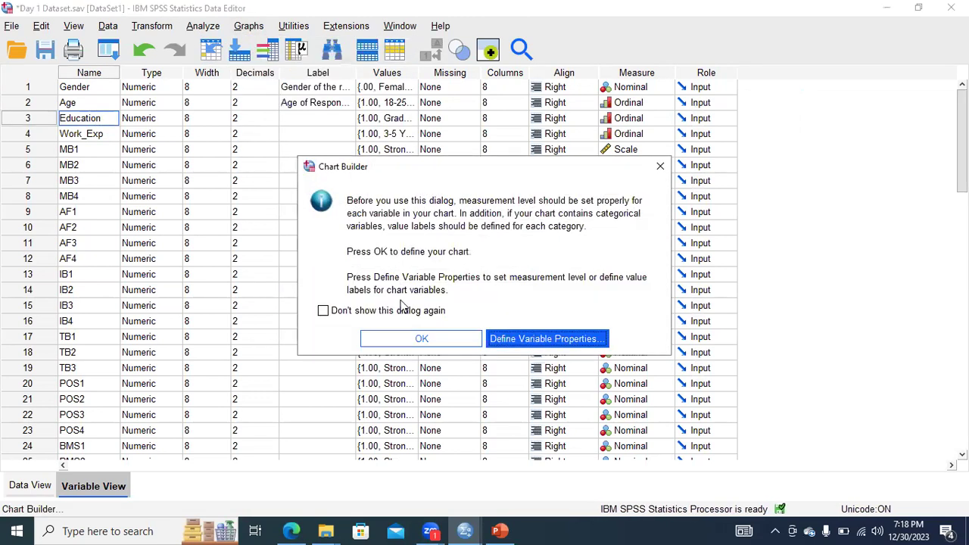
pyautogui.click(412, 339)
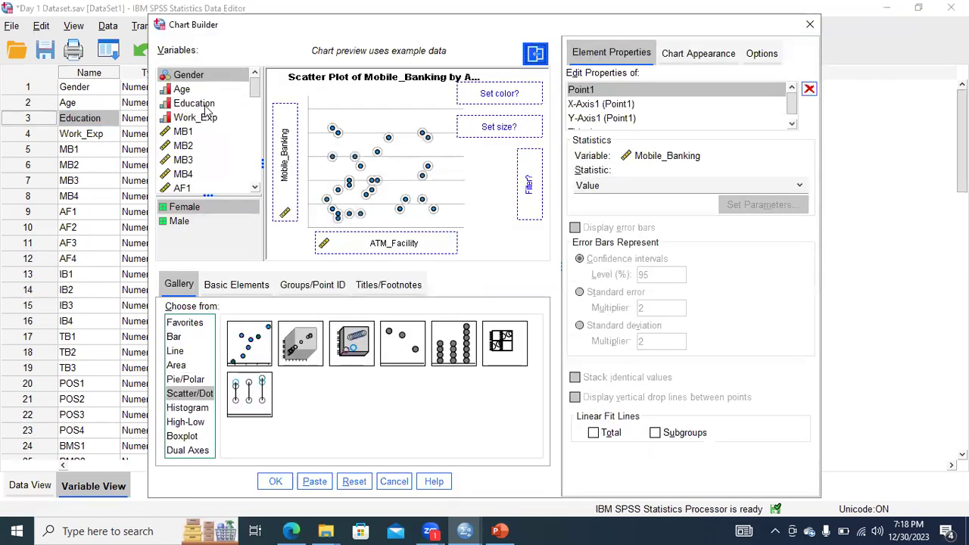
pyautogui.click(203, 106)
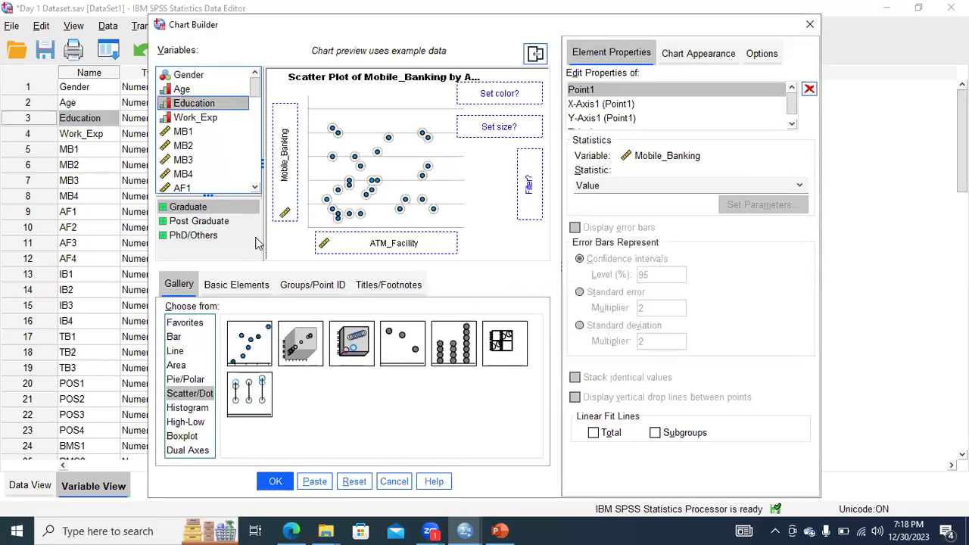
pyautogui.click(173, 338)
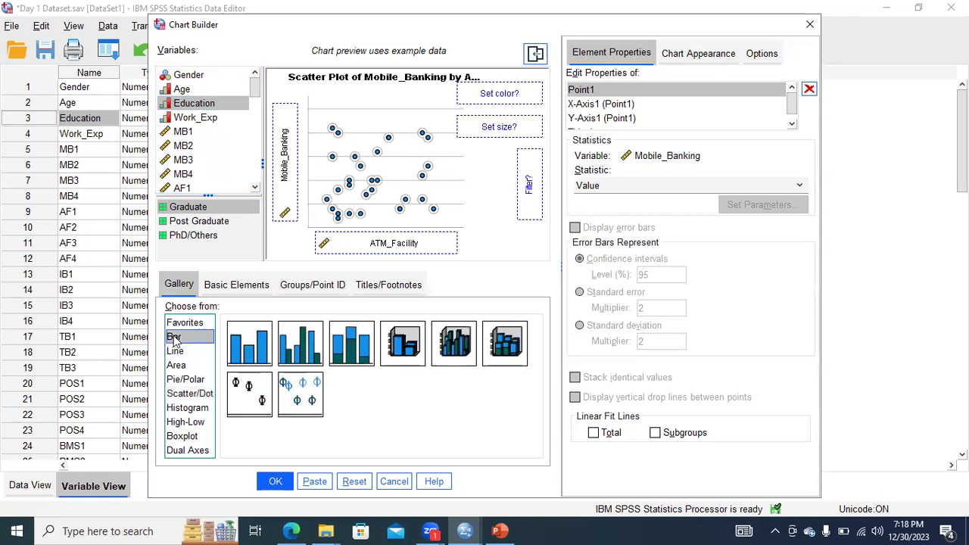
pyautogui.click(245, 350)
pyautogui.doubleClick(244, 347)
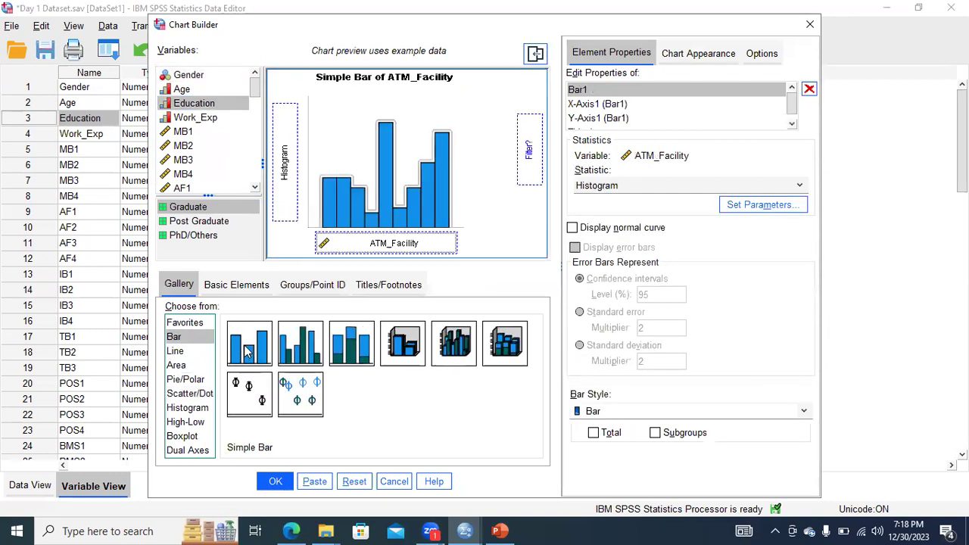
pyautogui.moveTo(183, 107); pyautogui.dragTo(366, 234)
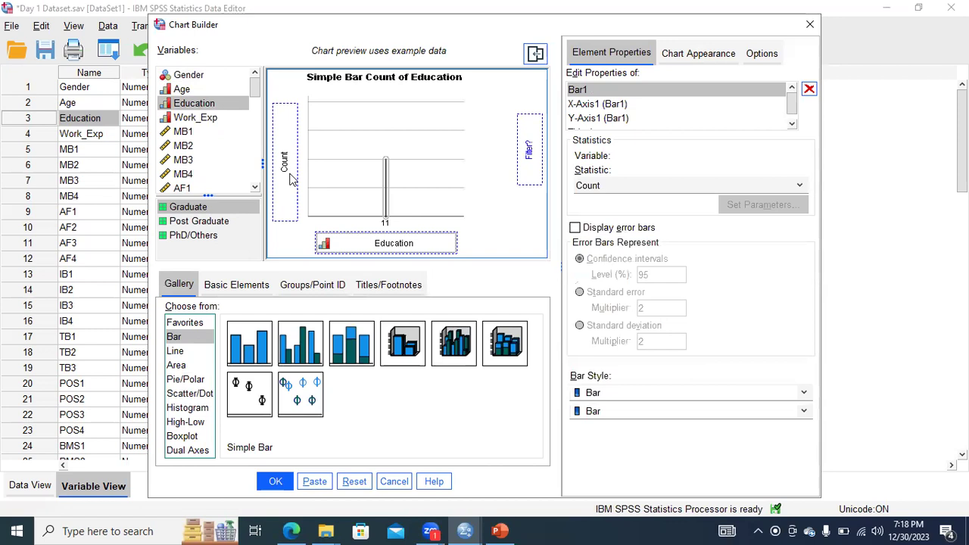
# Inspect MB1 in the Chart Builder's variable list, close the dialog and check the value labels defined for MB3.
pyautogui.moveTo(253, 97); pyautogui.dragTo(256, 102)
pyautogui.click(183, 112)
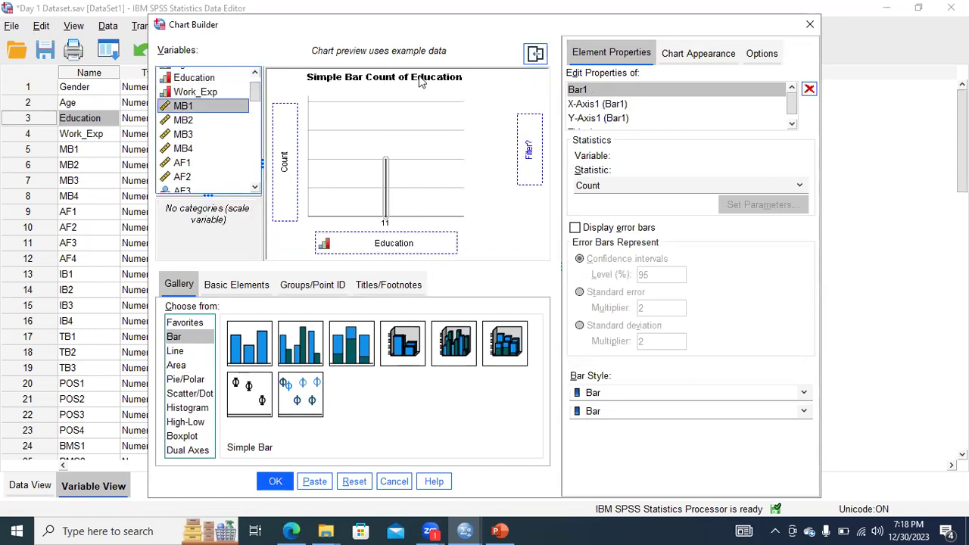
pyautogui.click(810, 28)
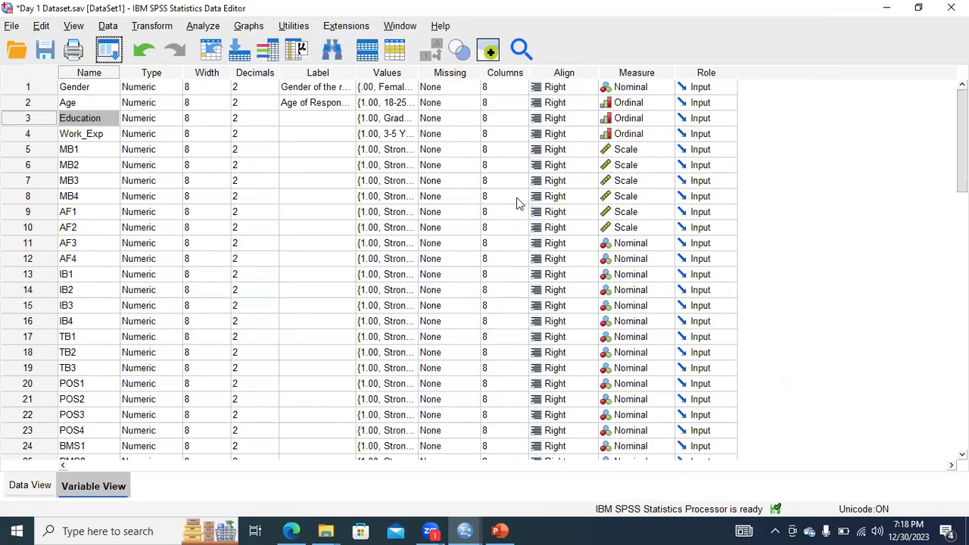
pyautogui.doubleClick(413, 193)
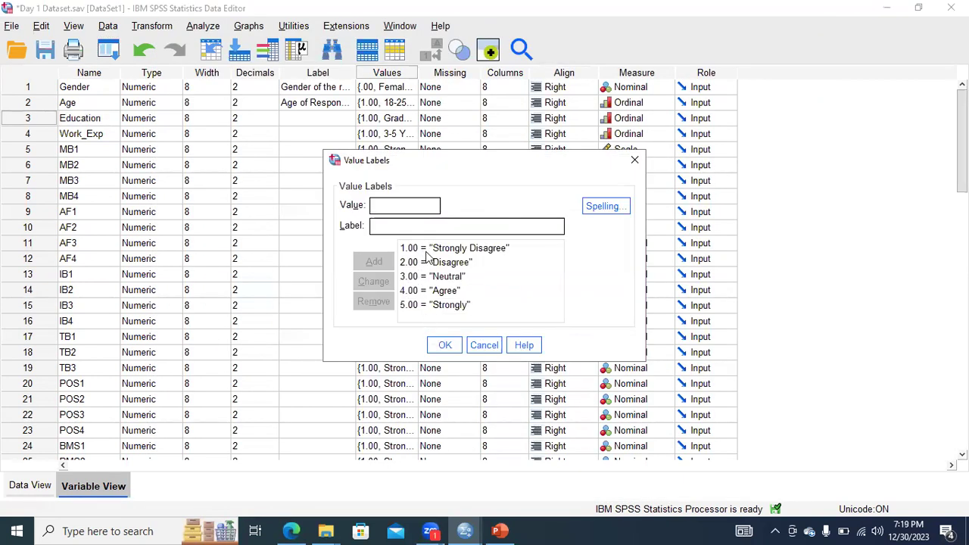
pyautogui.click(635, 160)
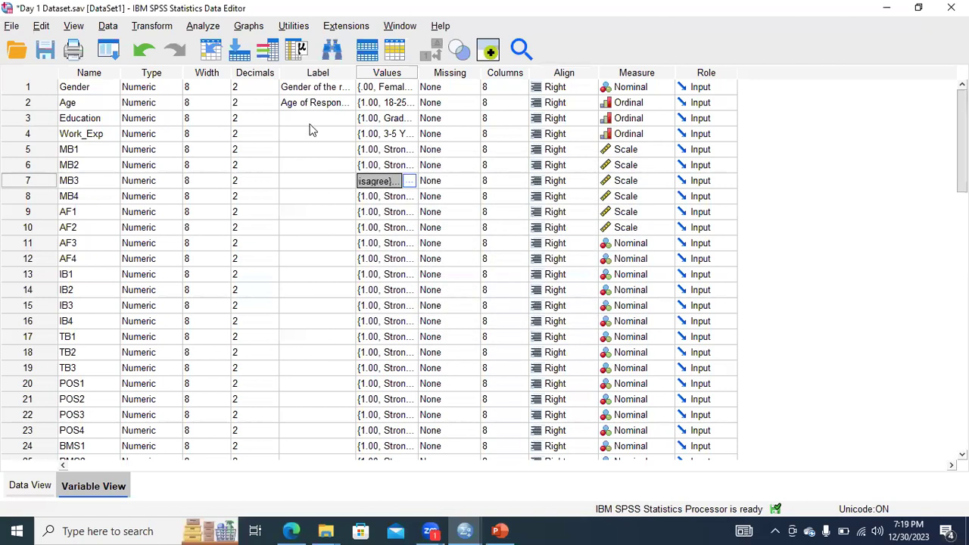
# Create a simple bar chart with MB1 on the x-axis using the Chart Builder.
pyautogui.click(252, 27)
pyautogui.click(258, 49)
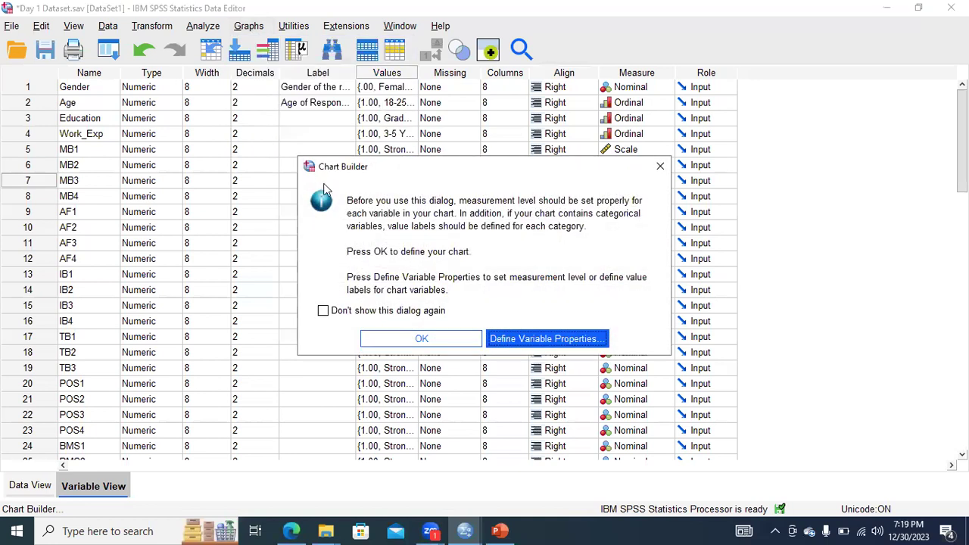
pyautogui.click(415, 339)
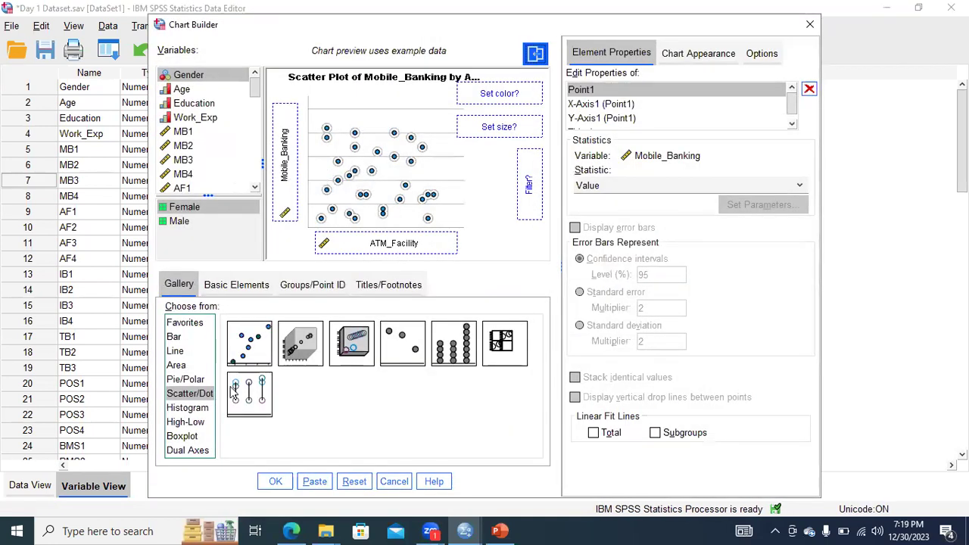
pyautogui.click(174, 337)
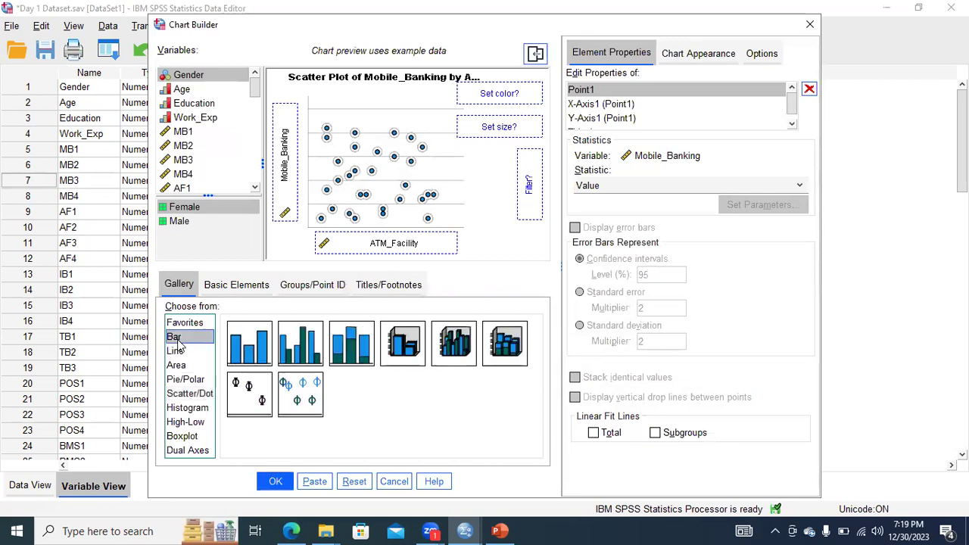
pyautogui.doubleClick(246, 337)
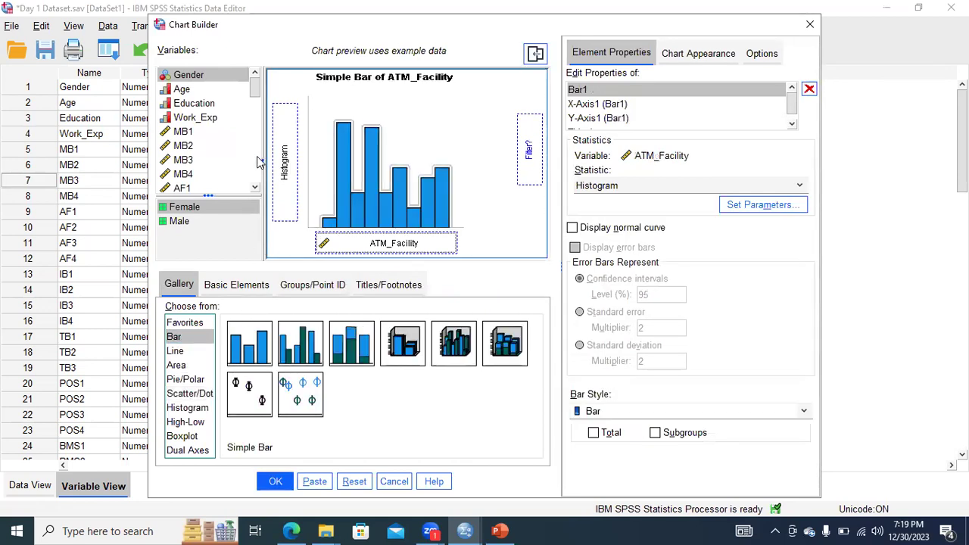
pyautogui.click(183, 132)
pyautogui.moveTo(183, 135); pyautogui.dragTo(363, 241)
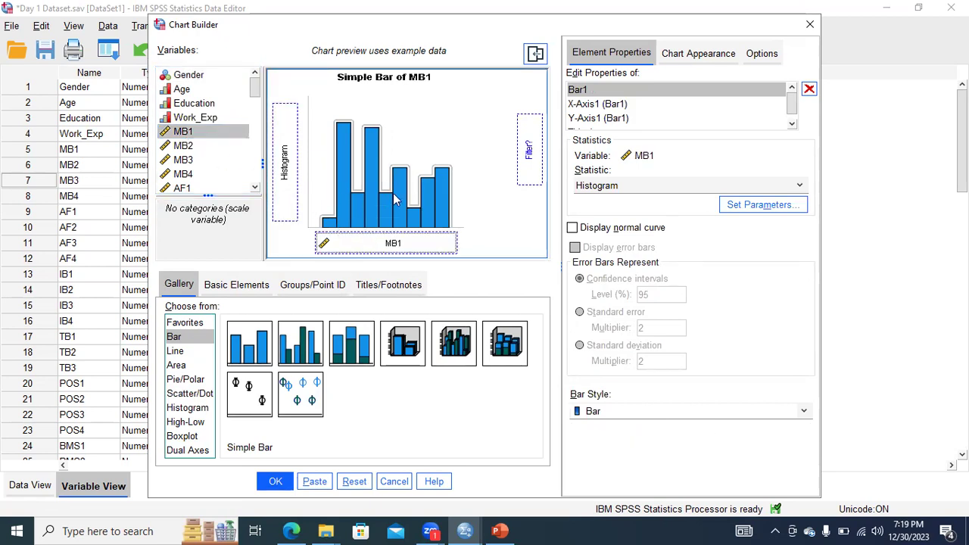
pyautogui.click(275, 481)
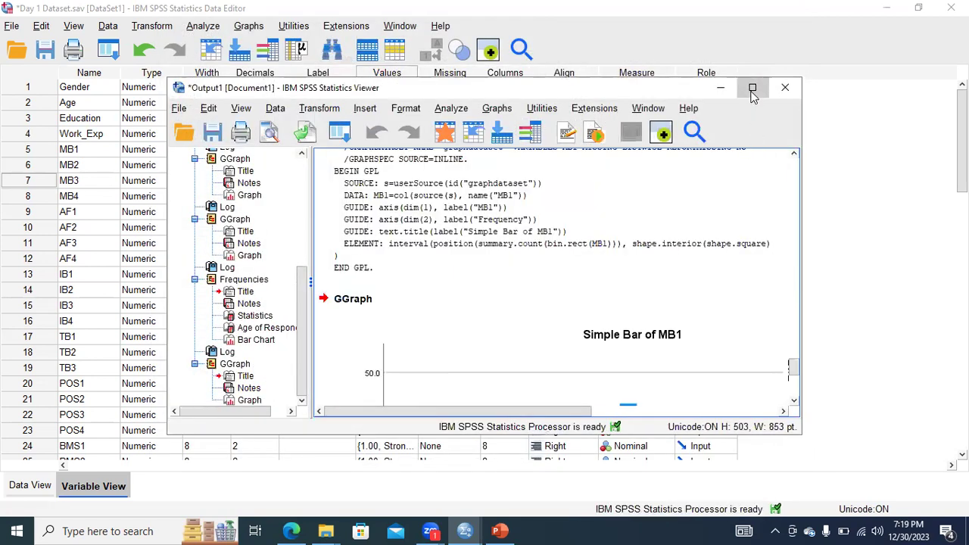
# Maximize the output viewer and examine the simple bar chart of MB1.
pyautogui.click(753, 87)
pyautogui.scroll(-5, 643, 426)
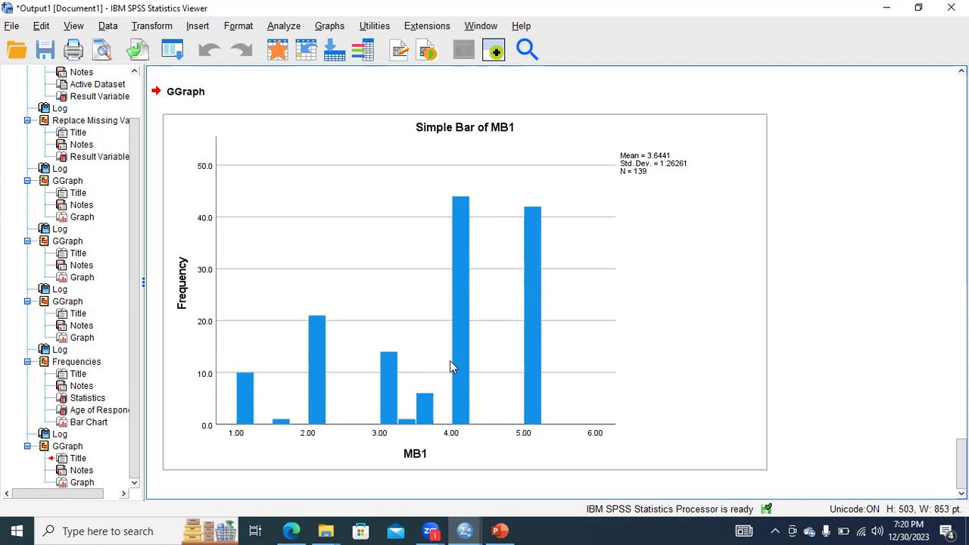
pyautogui.click(409, 253)
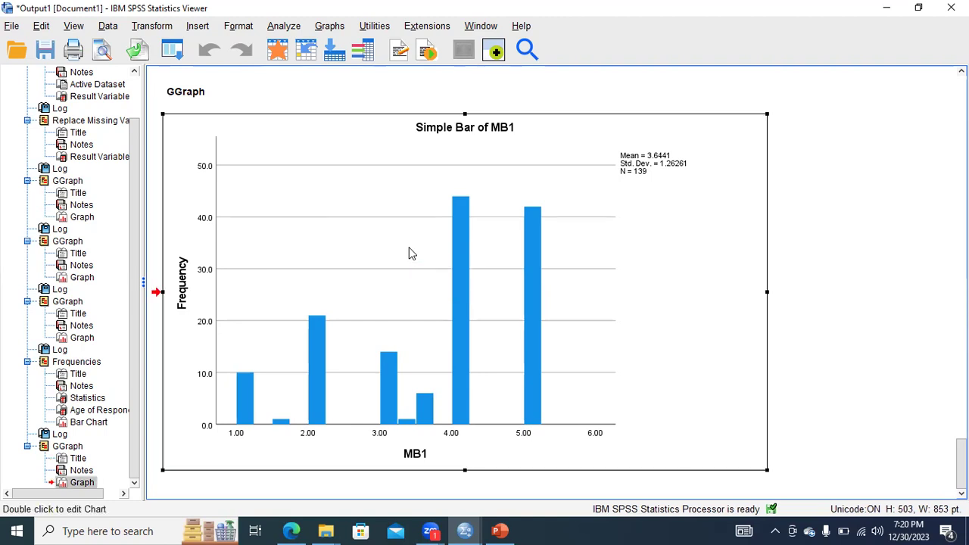
pyautogui.click(286, 26)
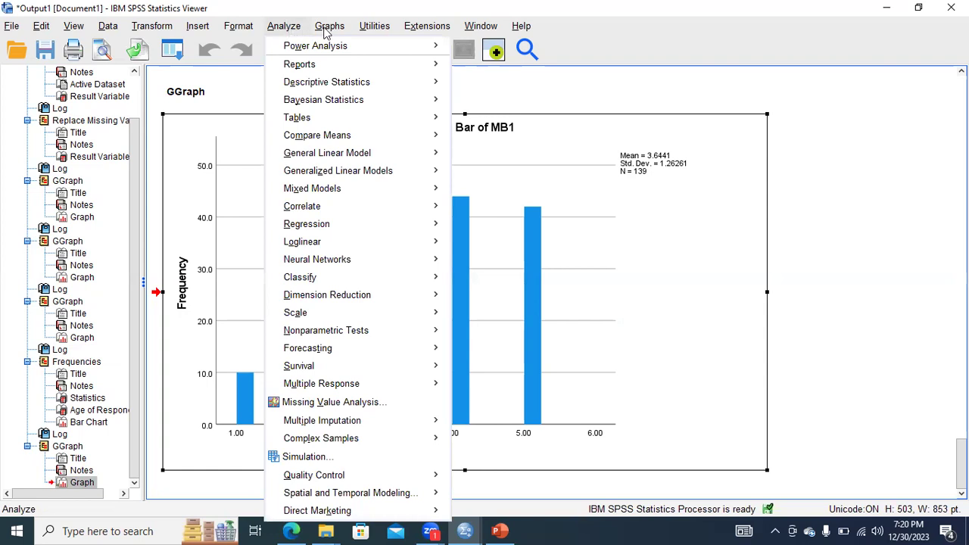
# Try to set up a clustered bar chart with Education on the x-axis in the Chart Builder.
pyautogui.moveTo(331, 27)
pyautogui.click(343, 51)
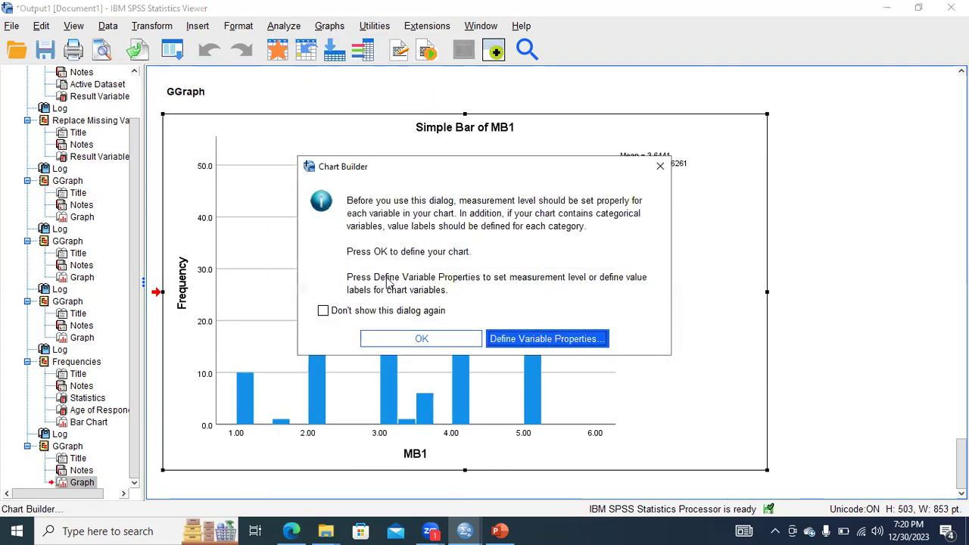
pyautogui.click(404, 337)
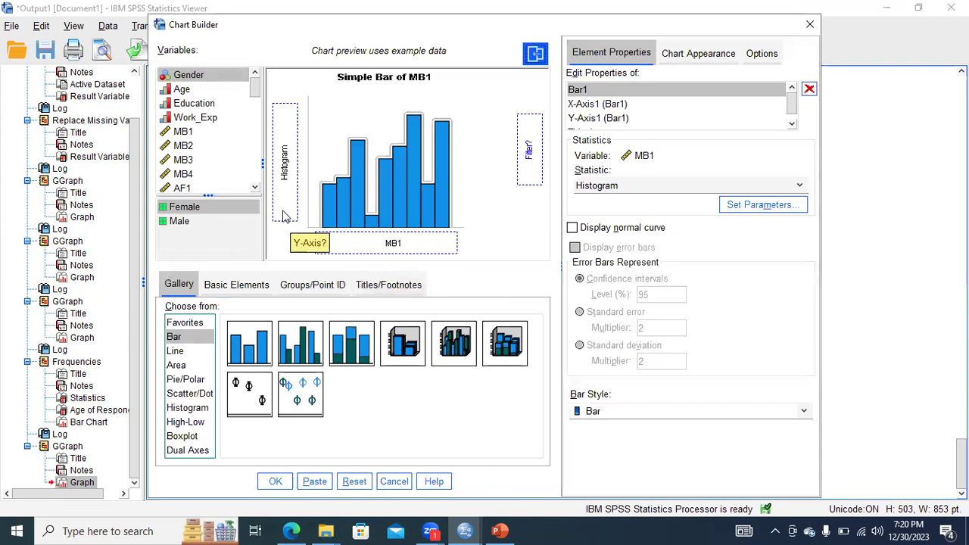
pyautogui.click(201, 106)
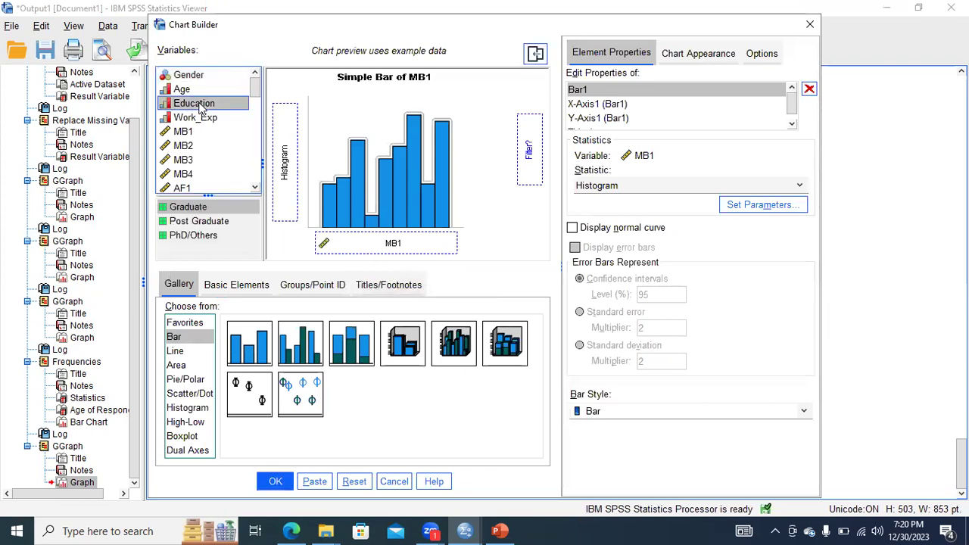
pyautogui.click(309, 356)
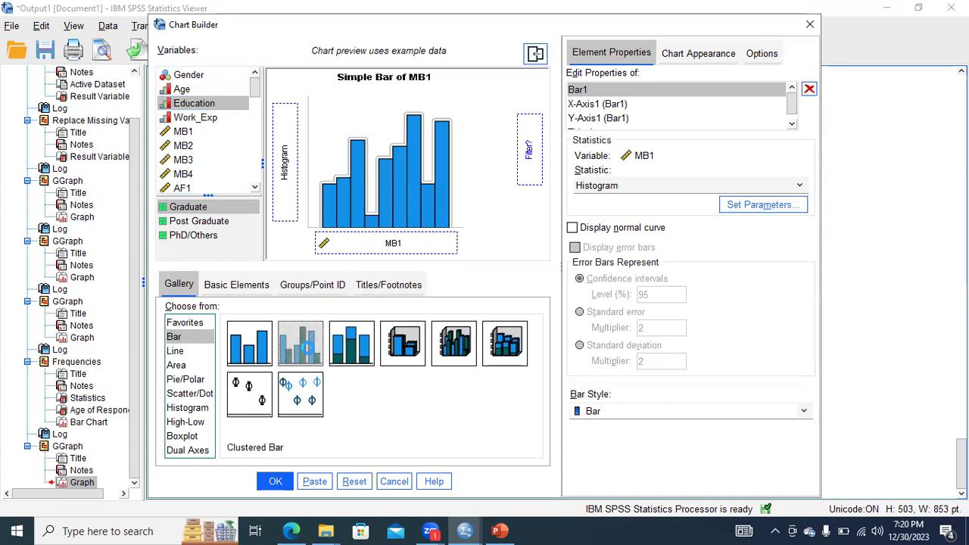
pyautogui.doubleClick(308, 352)
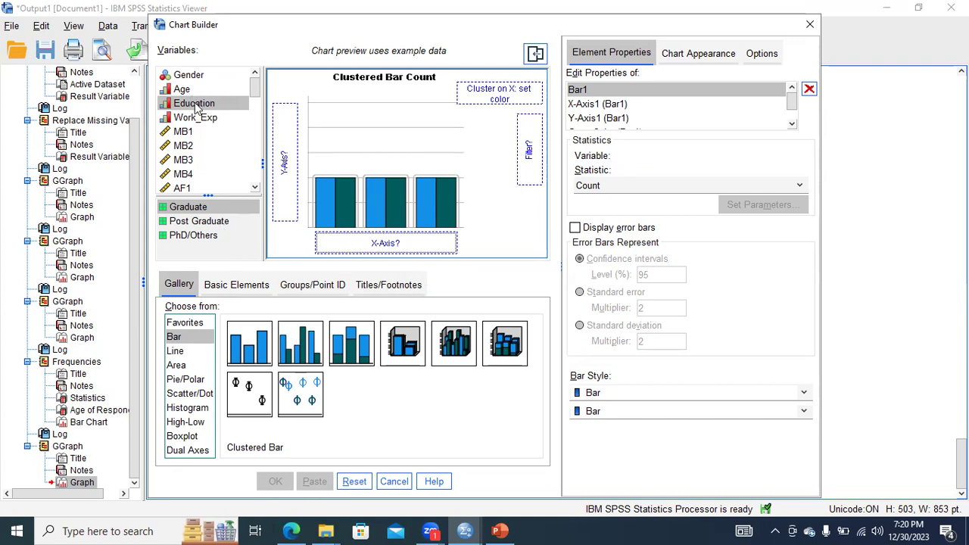
pyautogui.moveTo(196, 103); pyautogui.dragTo(267, 154)
pyautogui.moveTo(205, 103); pyautogui.dragTo(361, 237)
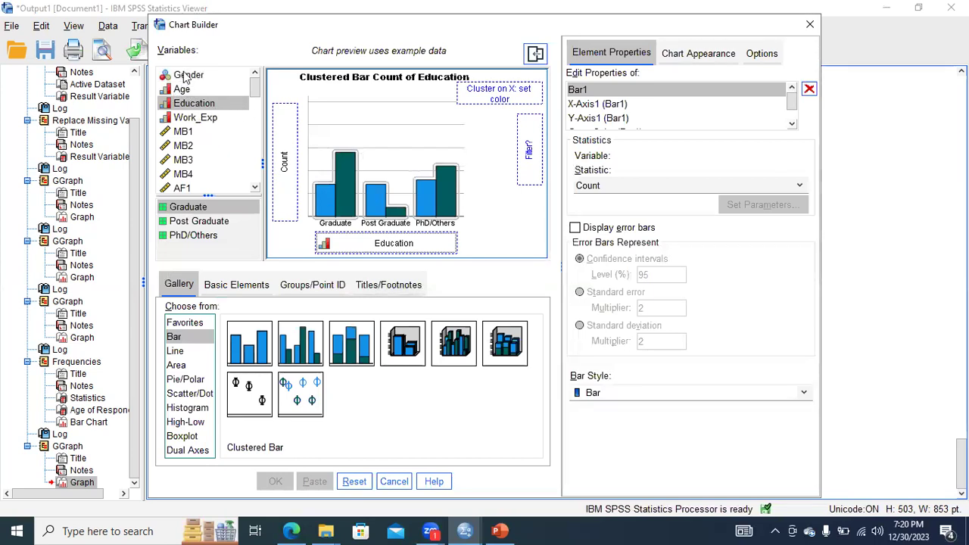
# Try Age, Gender and MB1 in turn as the y-axis variable of the clustered bar chart of Education.
pyautogui.moveTo(191, 92); pyautogui.dragTo(278, 142)
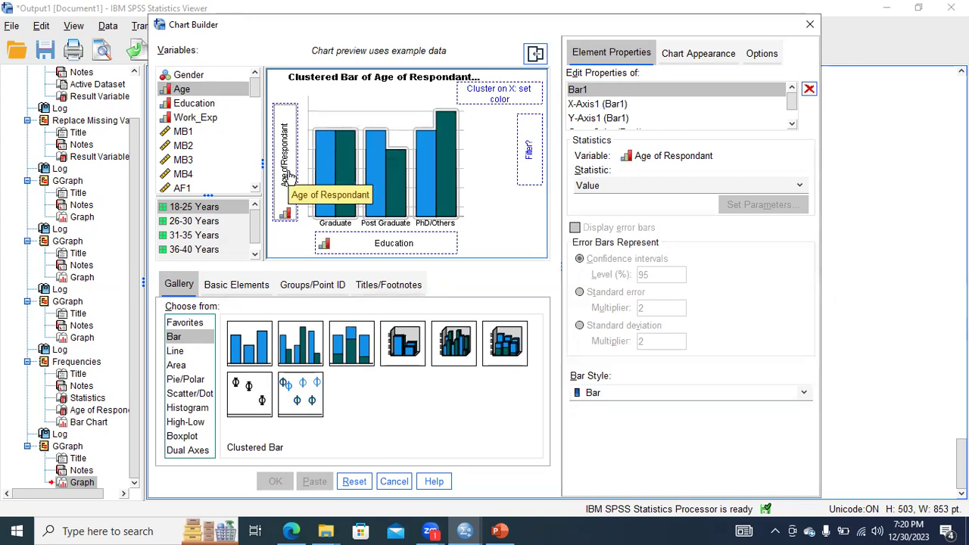
pyautogui.click(189, 90)
pyautogui.moveTo(285, 153); pyautogui.dragTo(287, 154)
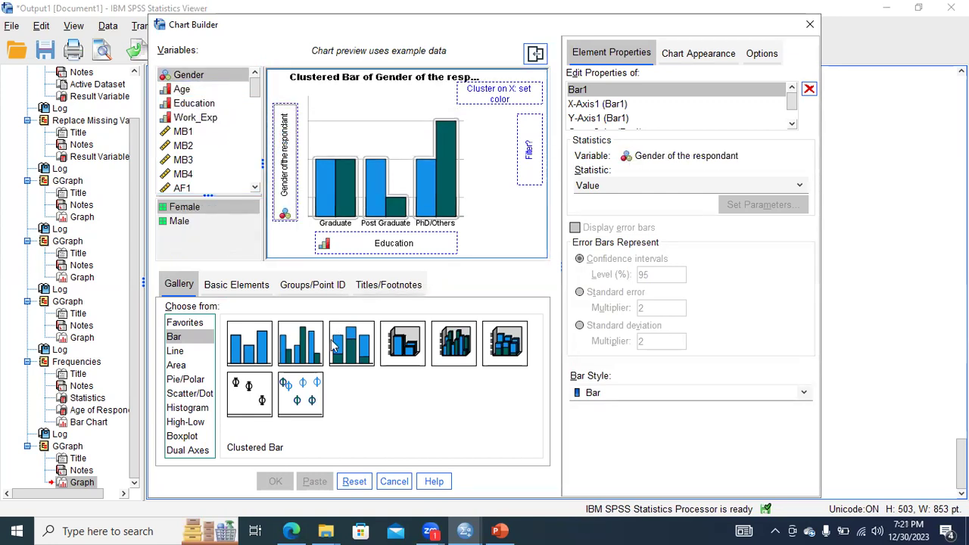
pyautogui.click(219, 288)
pyautogui.click(184, 291)
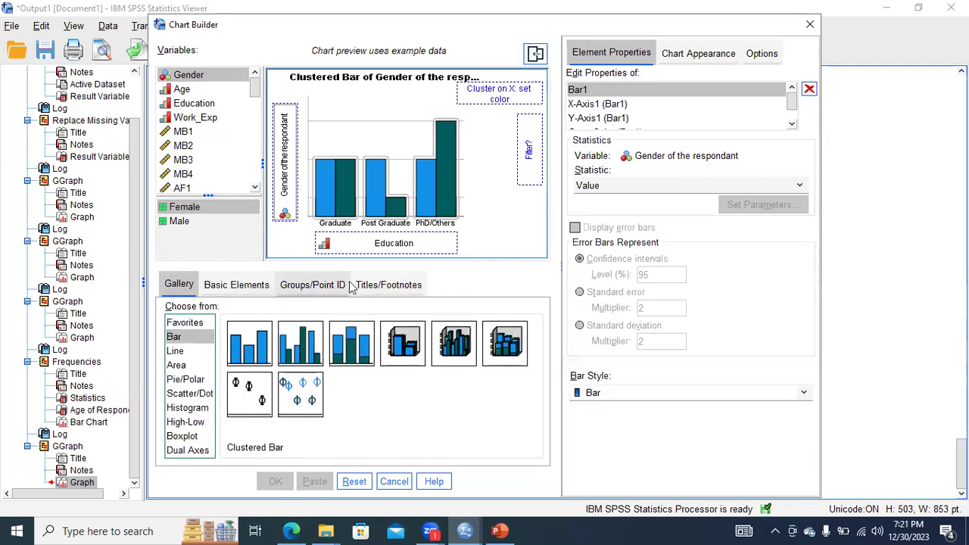
pyautogui.click(287, 197)
pyautogui.moveTo(189, 134); pyautogui.dragTo(283, 154)
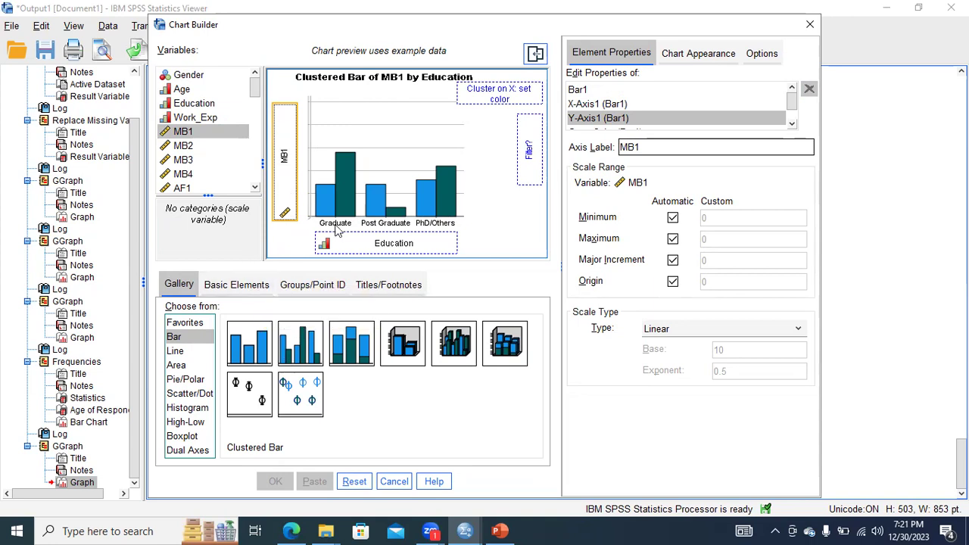
# Try Work_Exp, Age and Gender as the clustered chart's y-axis variable, then reapply the Clustered Bar type.
pyautogui.click(369, 197)
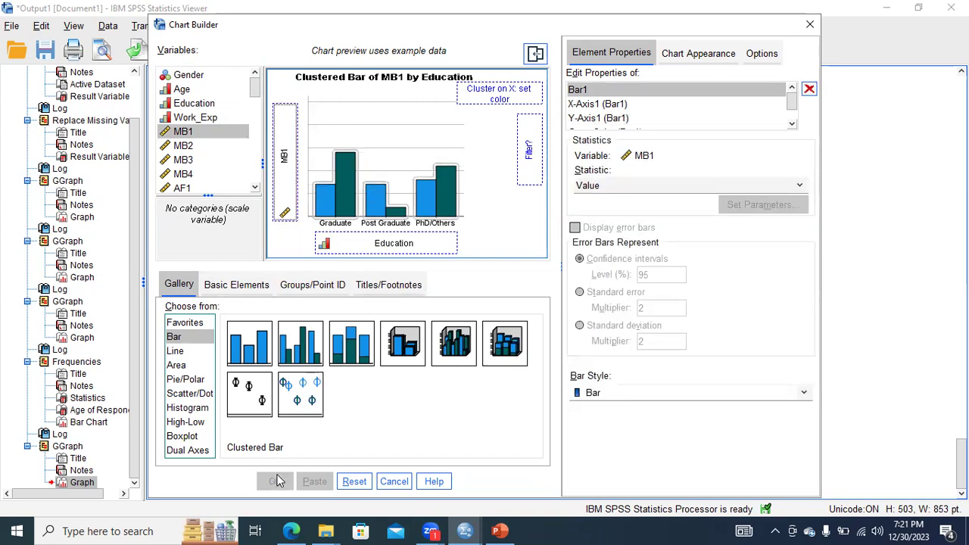
pyautogui.click(303, 353)
pyautogui.click(360, 247)
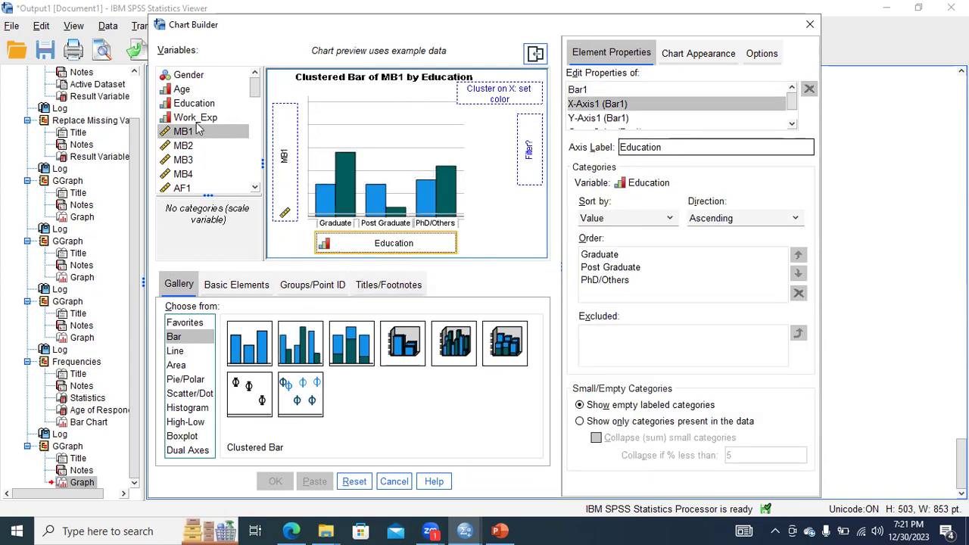
pyautogui.moveTo(195, 121); pyautogui.dragTo(289, 160)
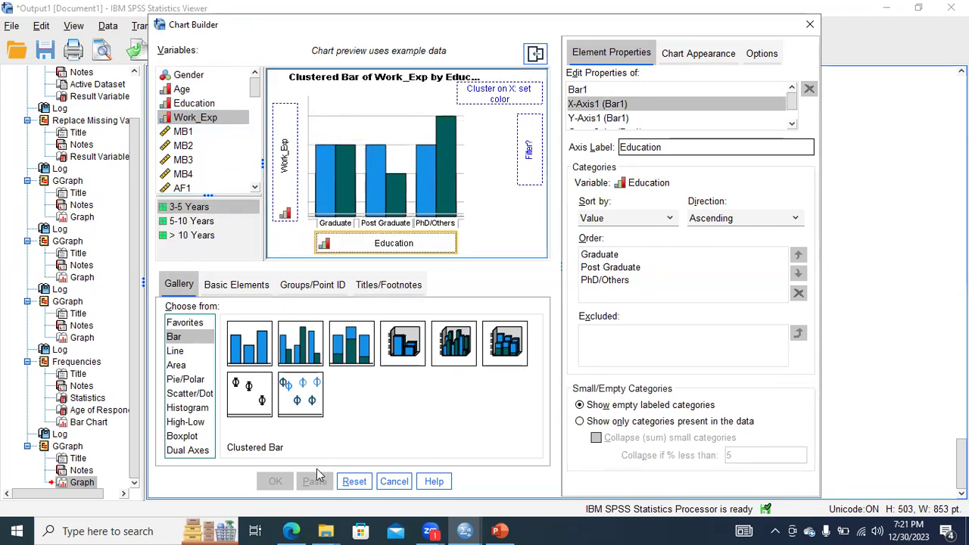
pyautogui.moveTo(194, 104); pyautogui.dragTo(283, 159)
pyautogui.moveTo(188, 89); pyautogui.dragTo(276, 152)
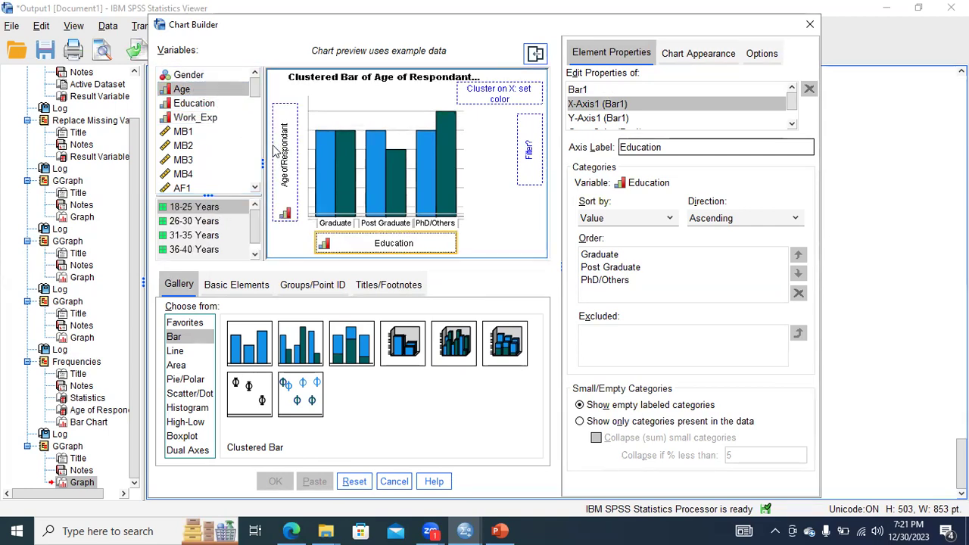
pyautogui.moveTo(189, 76); pyautogui.dragTo(277, 132)
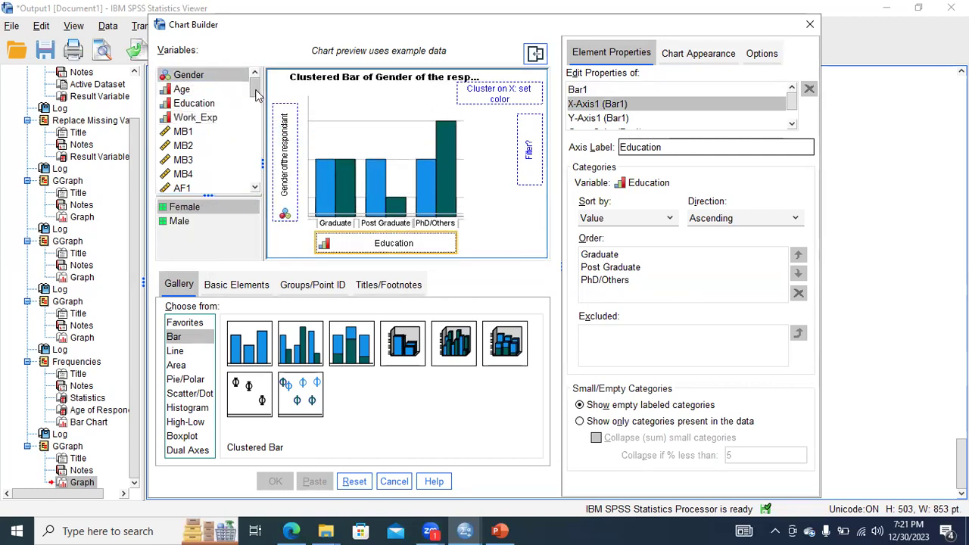
pyautogui.click(294, 333)
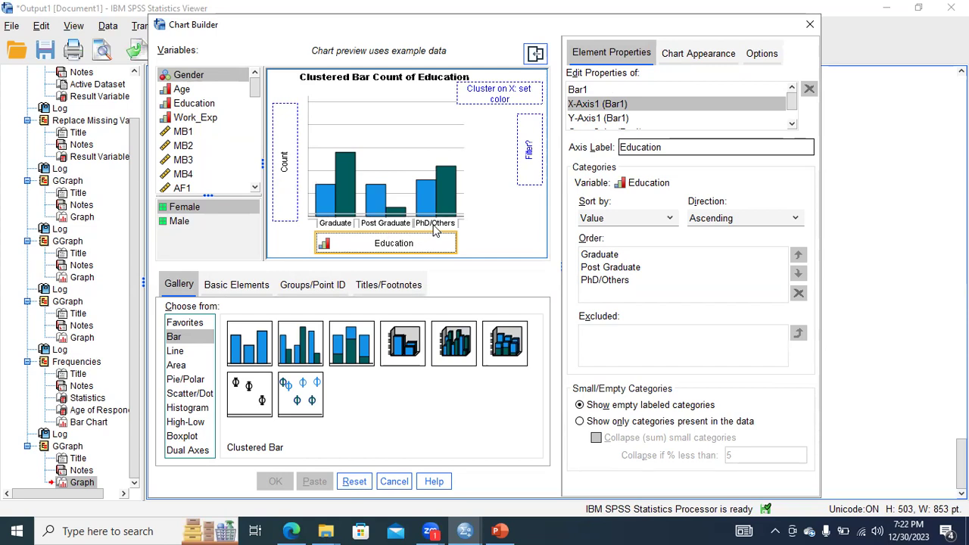
# Try a stacked bar chart with Age on the y-axis and Education on the x-axis, and check its title properties.
pyautogui.click(360, 343)
pyautogui.doubleClick(361, 343)
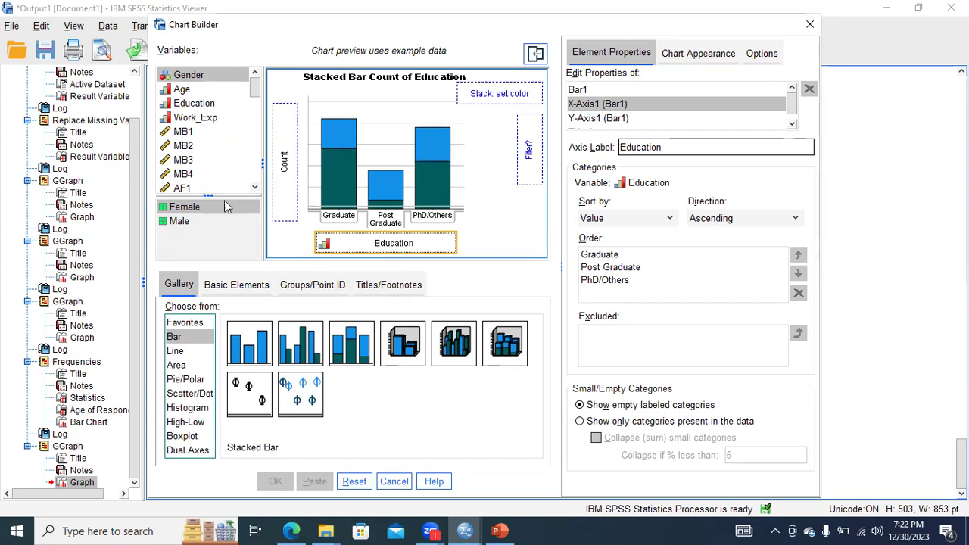
pyautogui.click(226, 204)
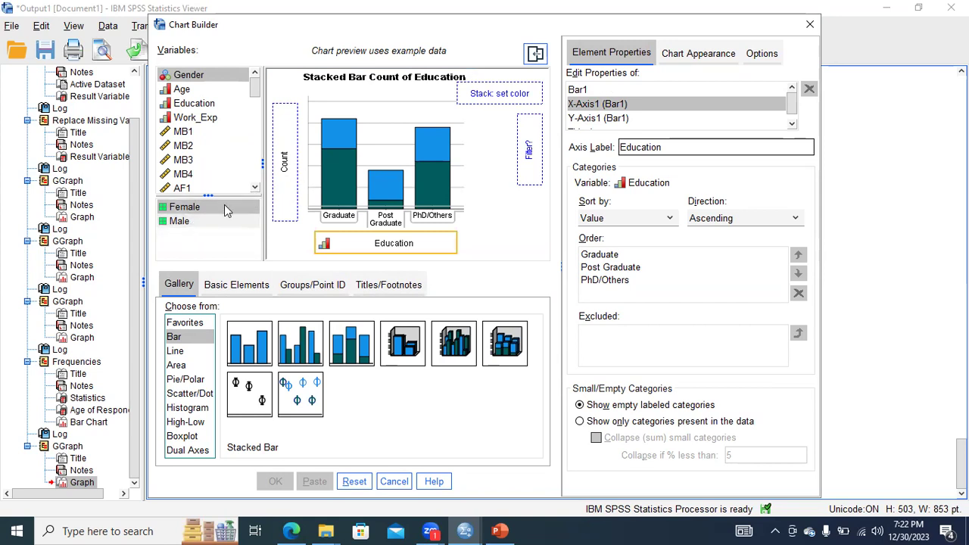
pyautogui.click(209, 81)
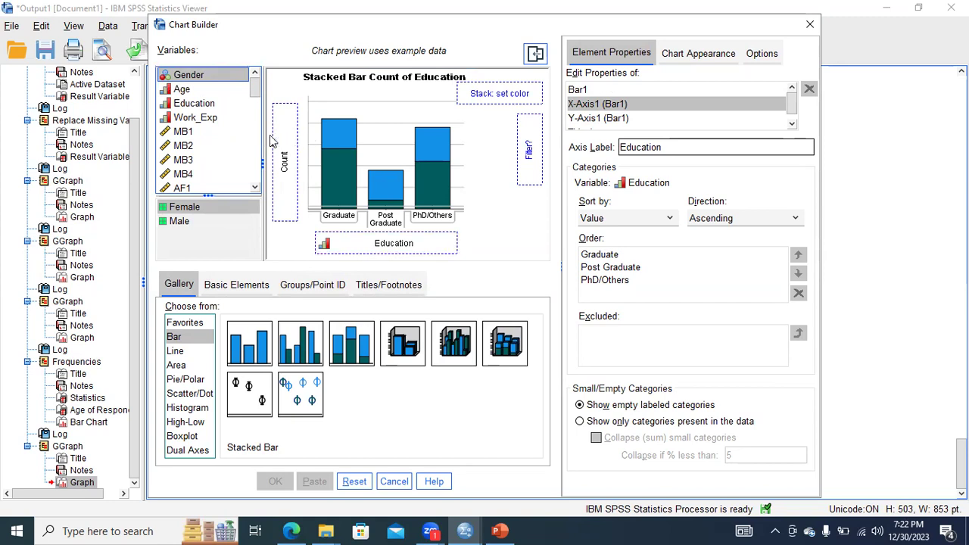
pyautogui.moveTo(193, 92); pyautogui.dragTo(279, 154)
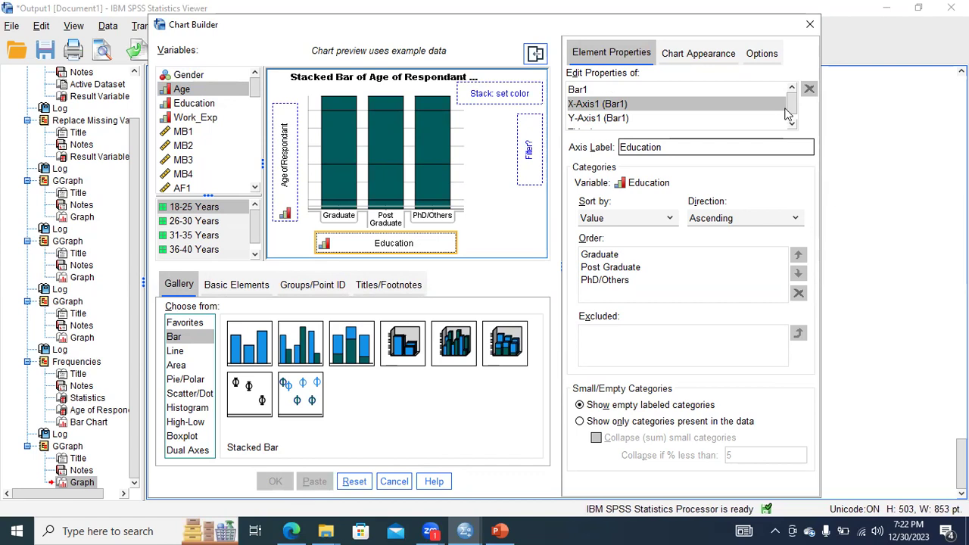
pyautogui.moveTo(792, 105); pyautogui.dragTo(792, 114)
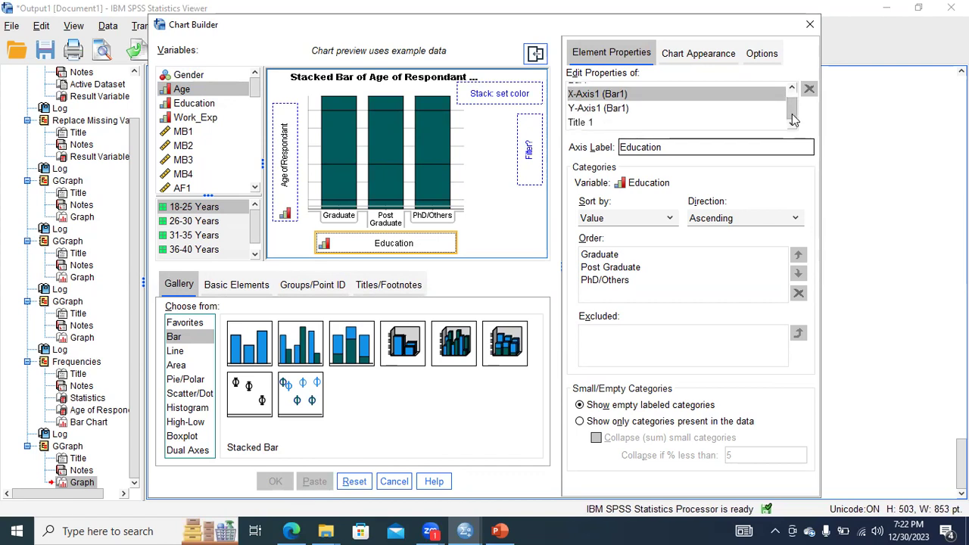
pyautogui.click(621, 122)
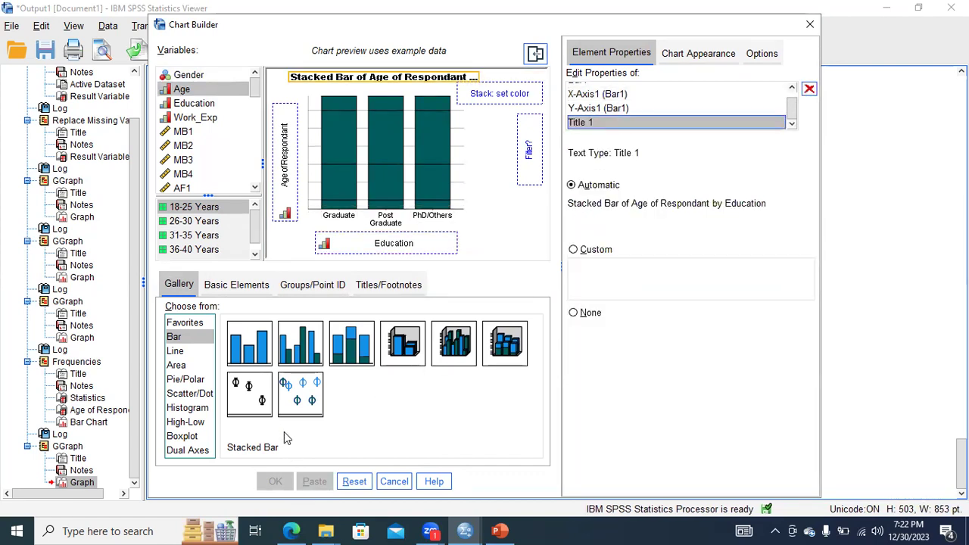
# Try the Simple Bar type for Education and look through the variable list.
pyautogui.moveTo(355, 354); pyautogui.dragTo(299, 231)
pyautogui.click(256, 350)
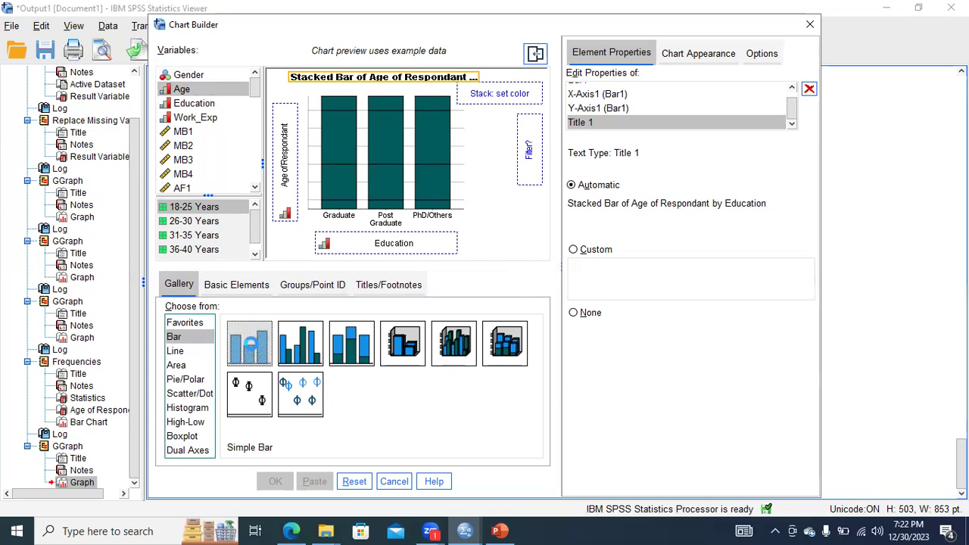
pyautogui.doubleClick(256, 350)
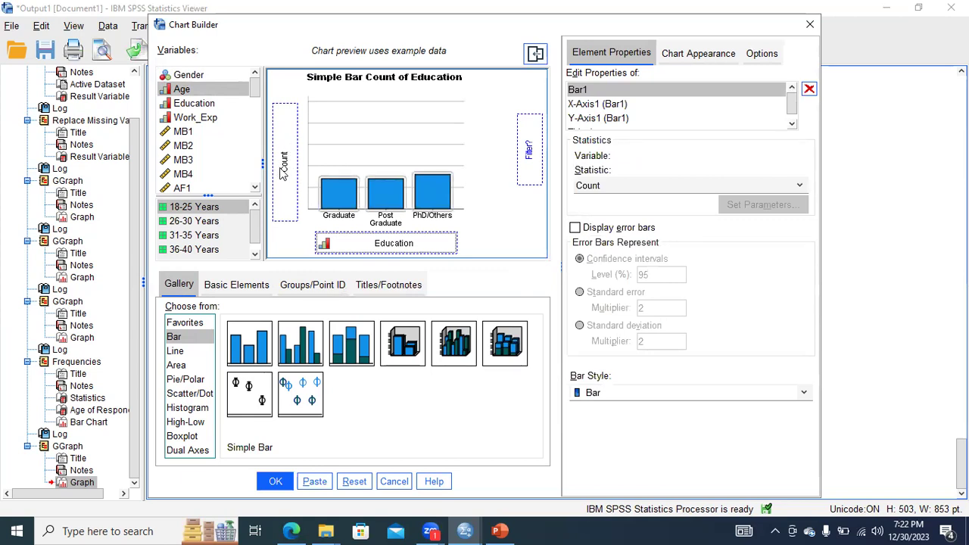
pyautogui.moveTo(254, 87)
pyautogui.mouseDown()
pyautogui.moveTo(260, 189)
pyautogui.moveTo(256, 99)
pyautogui.mouseUp()
pyautogui.click(246, 342)
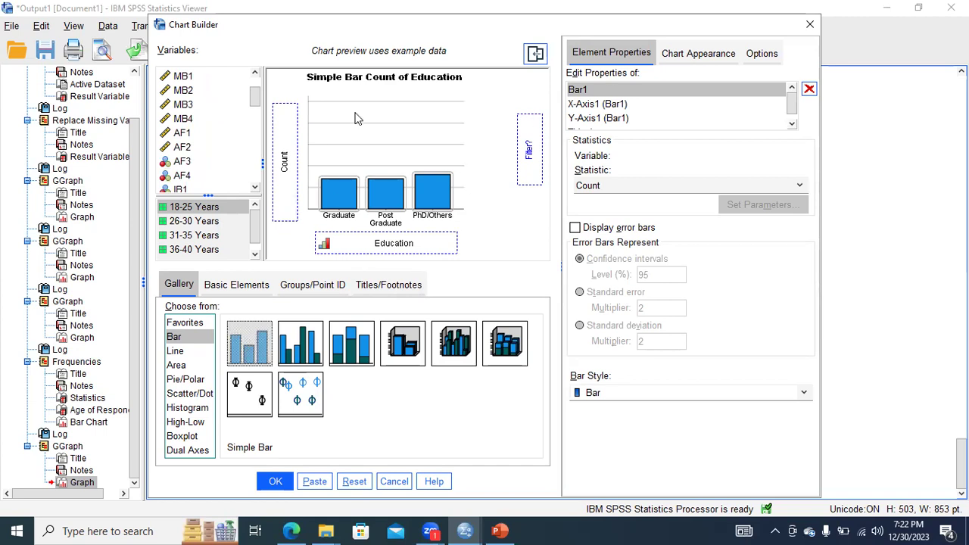
# Try the Clustered Bar type for Education again and close the Chart Builder without creating a chart.
pyautogui.click(301, 347)
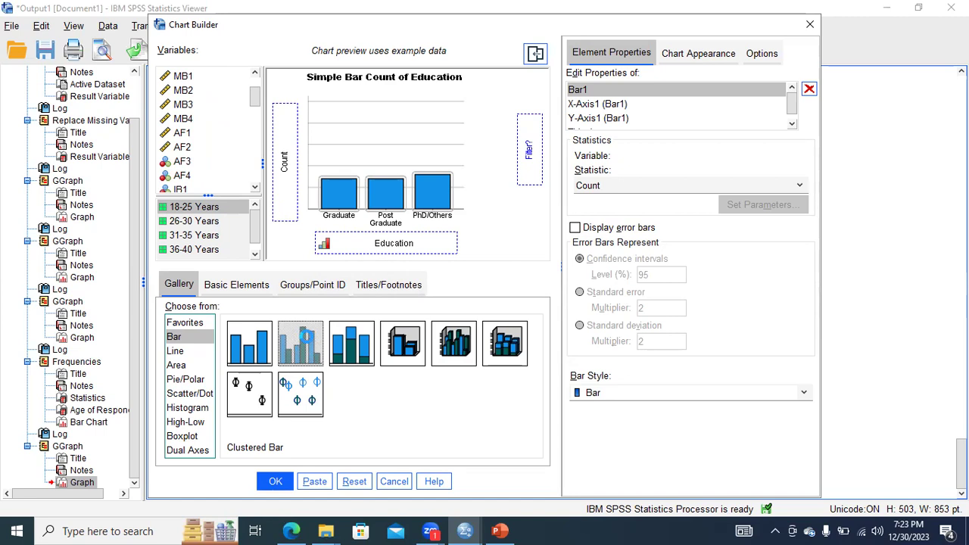
pyautogui.doubleClick(309, 343)
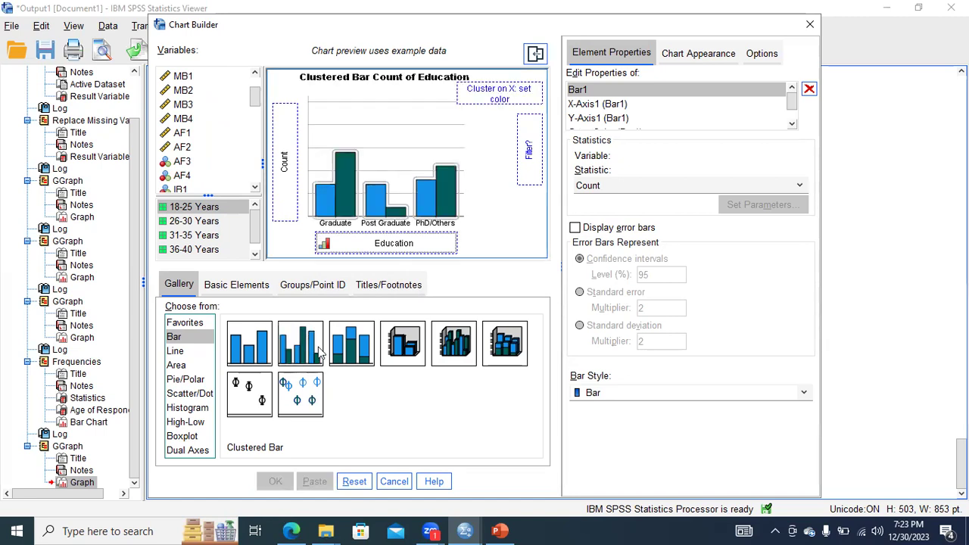
pyautogui.click(310, 356)
pyautogui.click(356, 347)
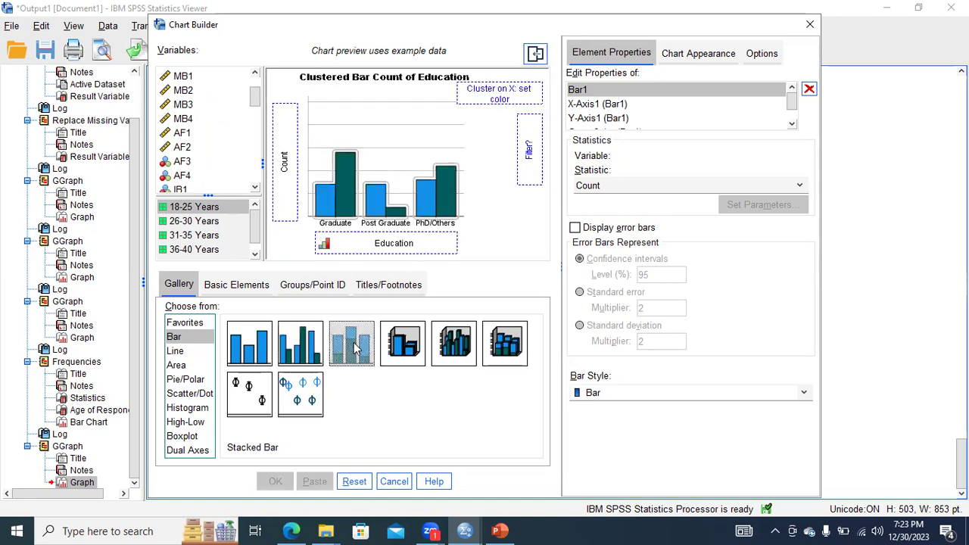
pyautogui.click(254, 353)
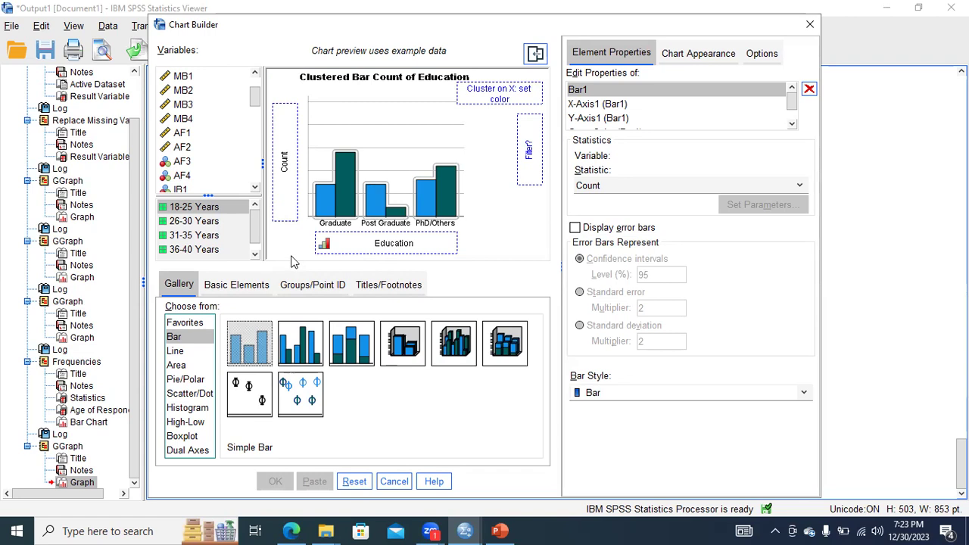
pyautogui.click(809, 25)
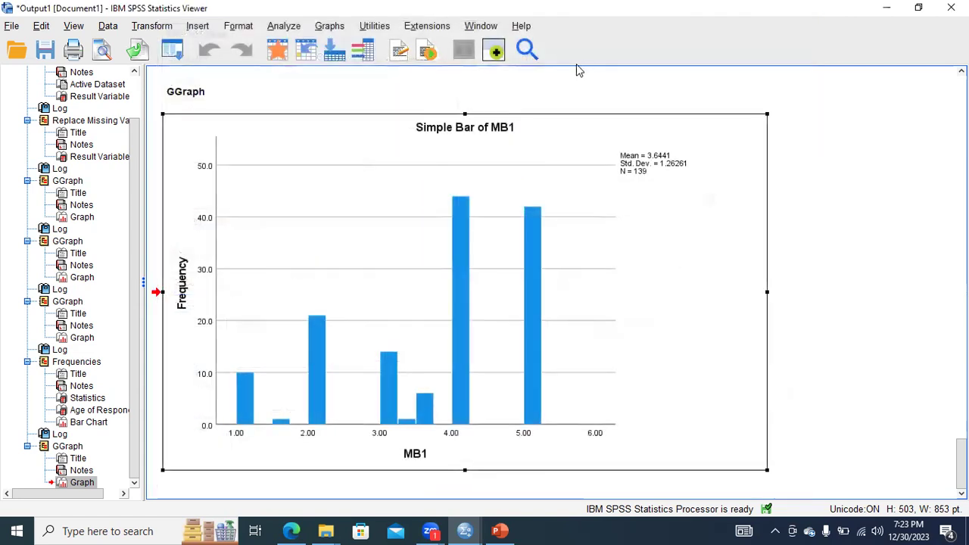
# Switch to the "2nd day" presentation in PowerPoint and start the slide show from slide 21 on line charts.
pyautogui.click(499, 531)
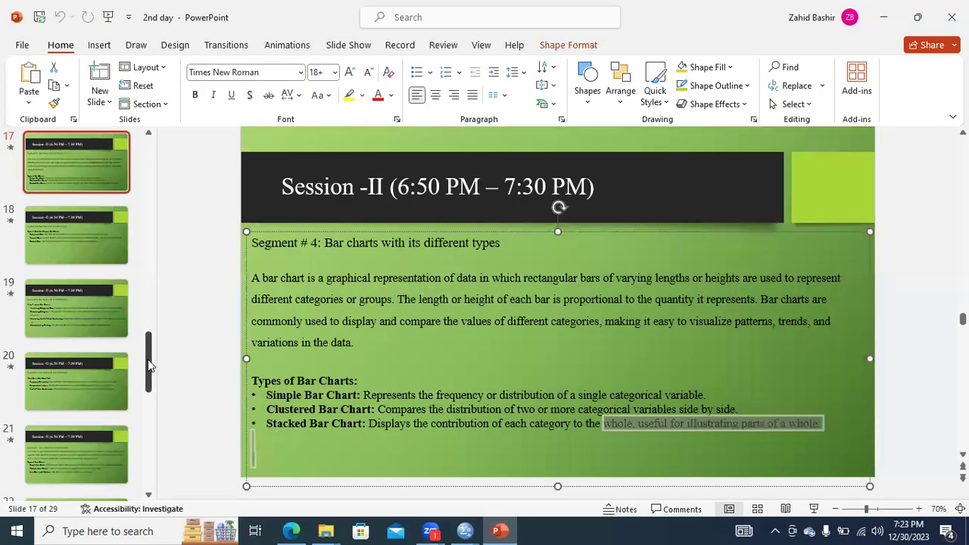
pyautogui.click(86, 253)
pyautogui.click(73, 300)
pyautogui.click(70, 372)
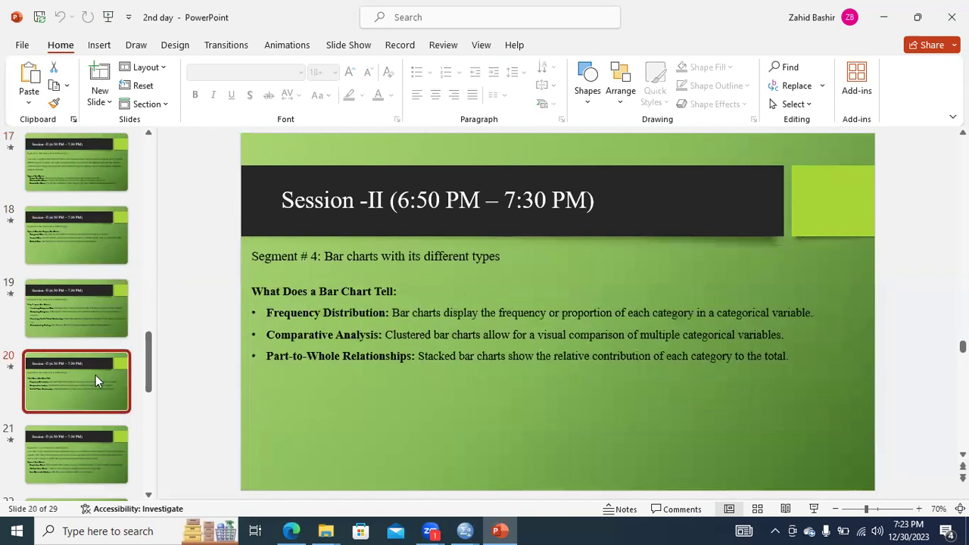
pyautogui.click(72, 449)
pyautogui.moveTo(145, 383); pyautogui.dragTo(144, 408)
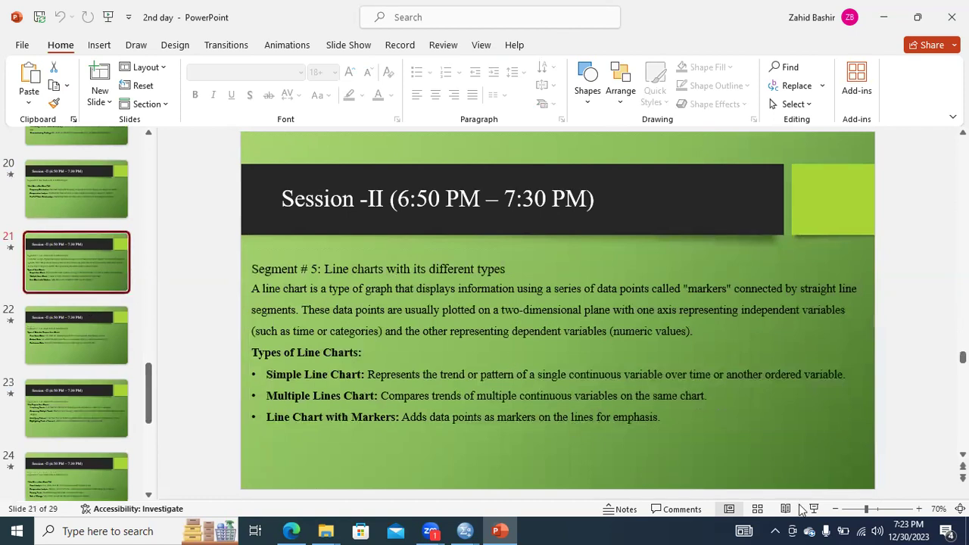
pyautogui.click(814, 509)
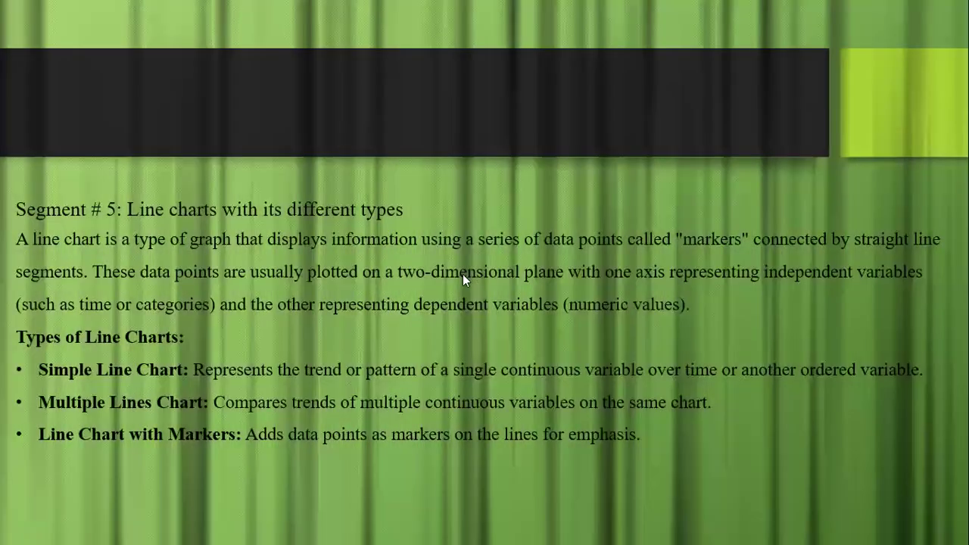
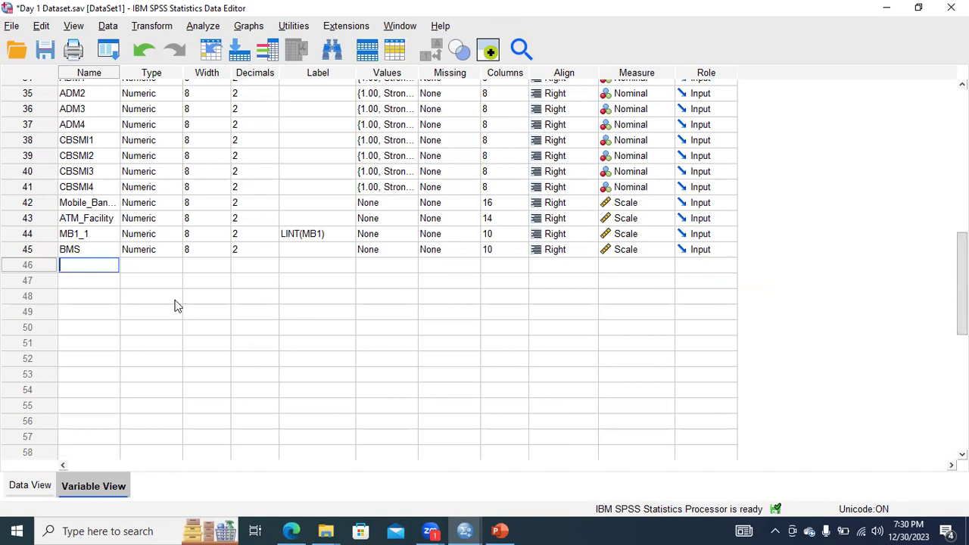
# Enter Income as a new variable name in row 46 of the Variable View.
pyautogui.write('COM')
pyautogui.press('BackSpace')
pyautogui.press('BackSpace')
pyautogui.press('BackSpace')
pyautogui.press('BackSpace')
pyautogui.press('BackSpace')
pyautogui.write('Income')
# Minimize the open windows and open the New Microsoft Excel Worksheet file from the desktop.
pyautogui.click(878, 13)
pyautogui.click(879, 14)
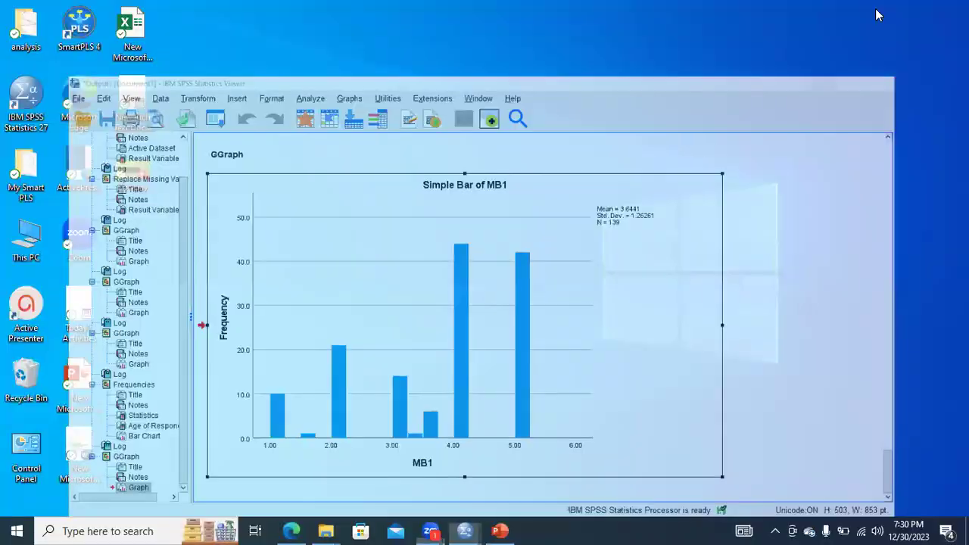
pyautogui.click(140, 42)
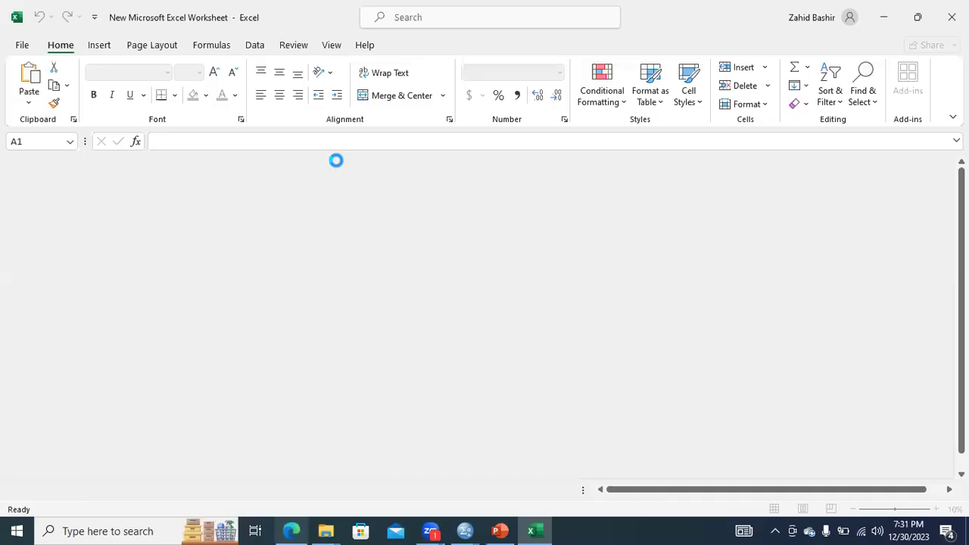
# Switch to Microsoft Edge and open google.com in a new browser tab, ready for a search.
pyautogui.click(292, 530)
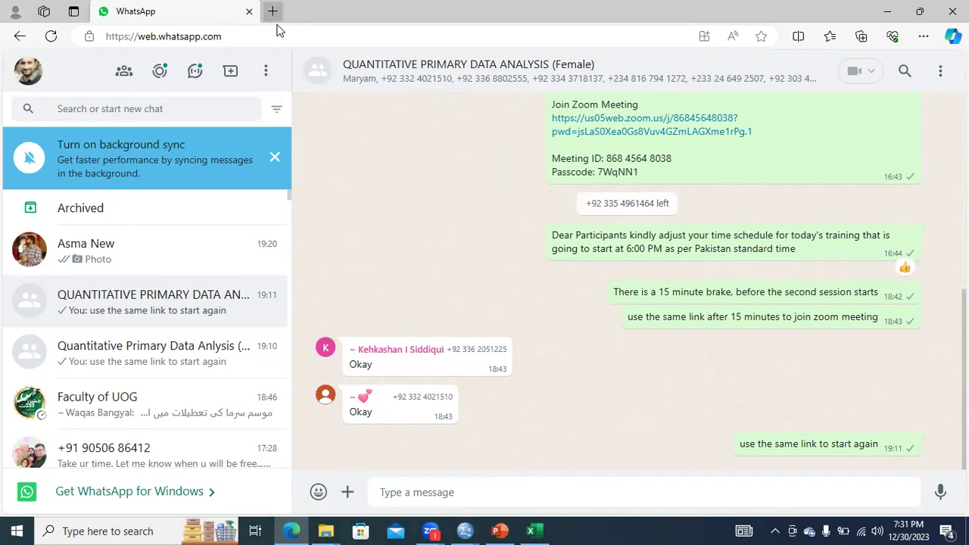
pyautogui.hotkey('ctrl', 't')
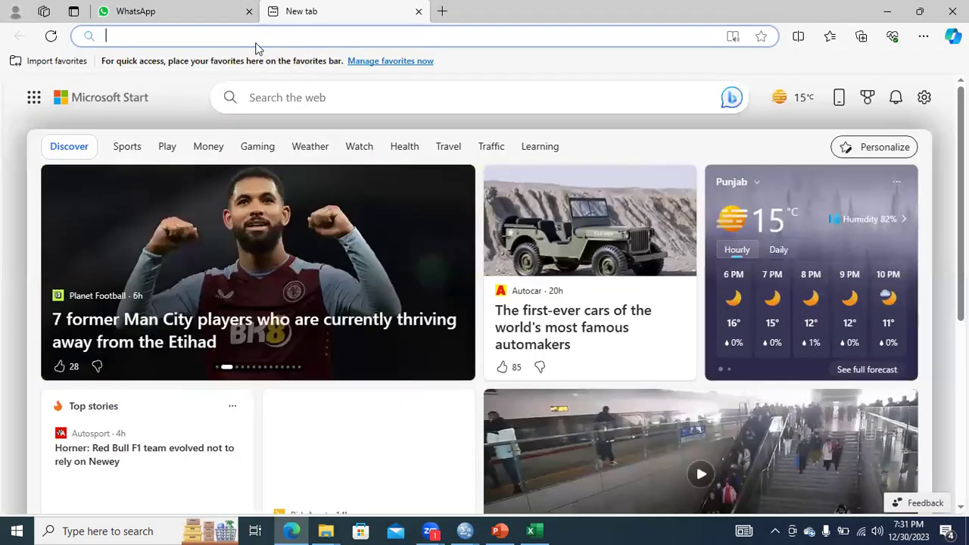
pyautogui.write('google.com')
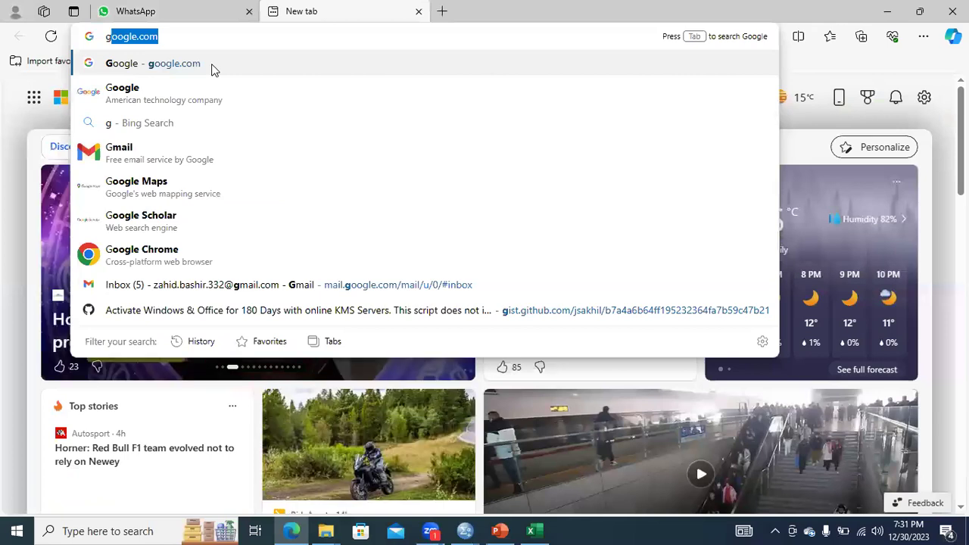
pyautogui.click(212, 70)
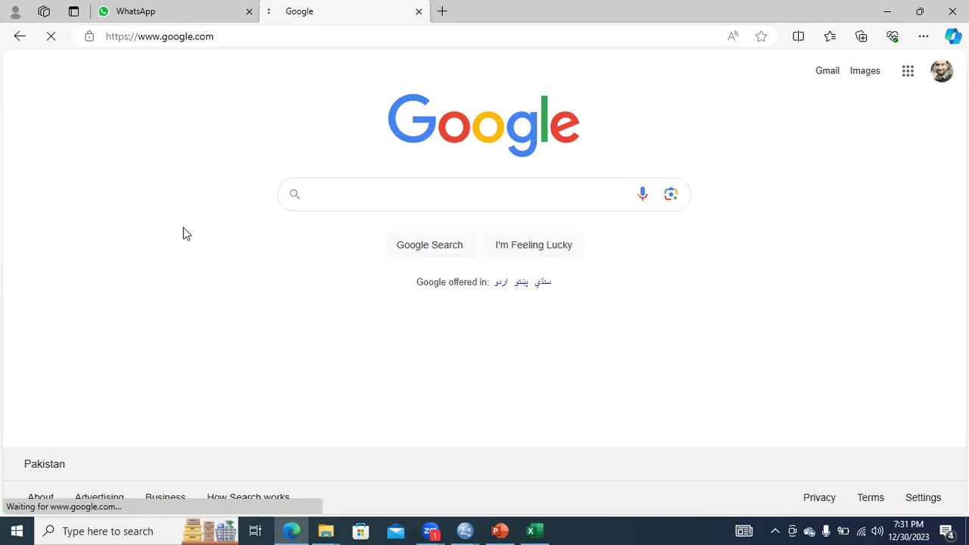
pyautogui.click(342, 194)
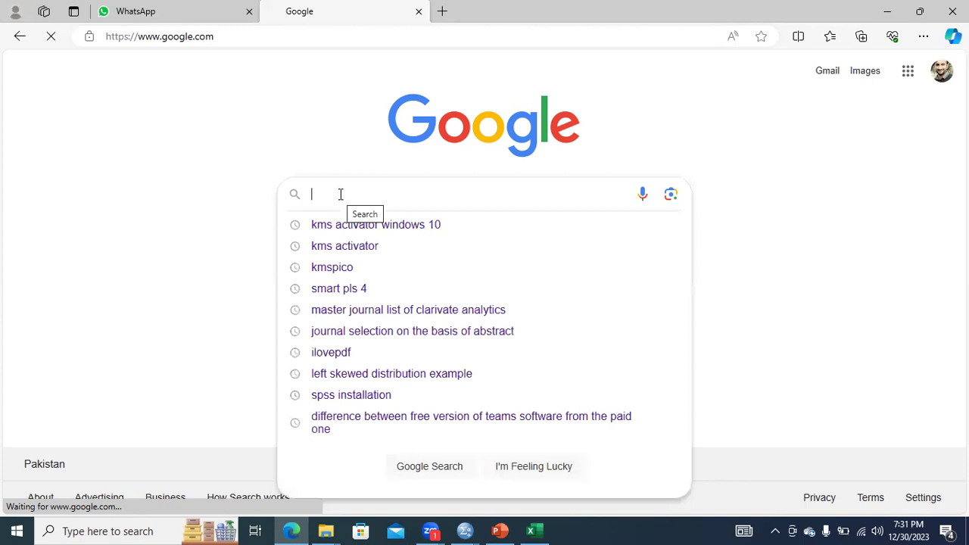
pyautogui.write('exchange')
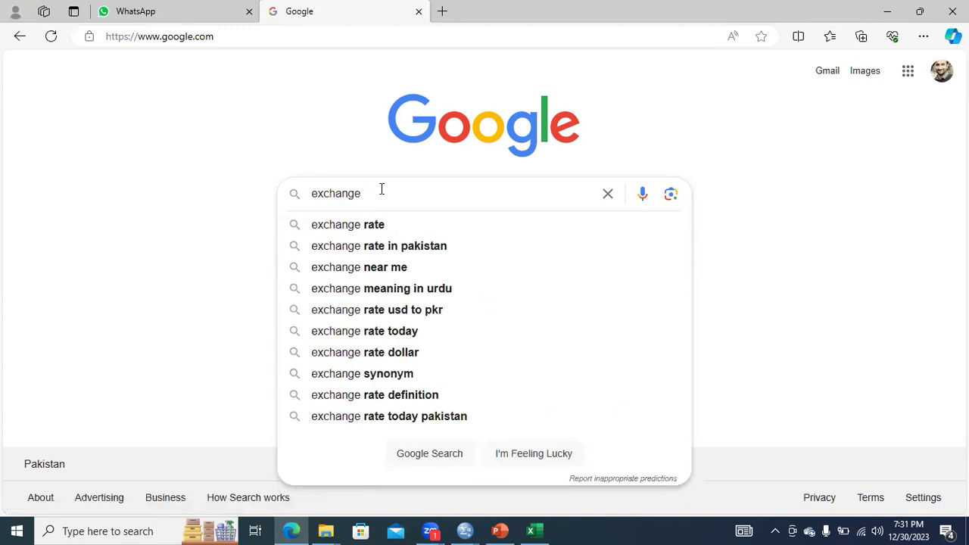
pyautogui.press('BackSpace')
pyautogui.press('BackSpace')
pyautogui.press('BackSpace')
pyautogui.press('BackSpace')
pyautogui.press('BackSpace')
pyautogui.press('BackSpace')
pyautogui.press('BackSpace')
pyautogui.press('BackSpace')
pyautogui.press('BackSpace')
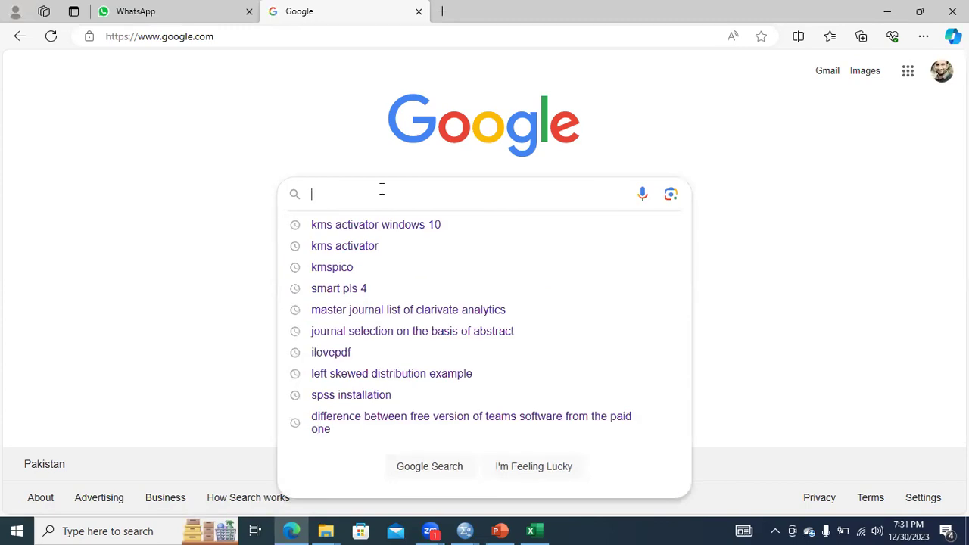
# Search Google for "Inflation rate of Pakistan in past ten years".
pyautogui.write('Infla')
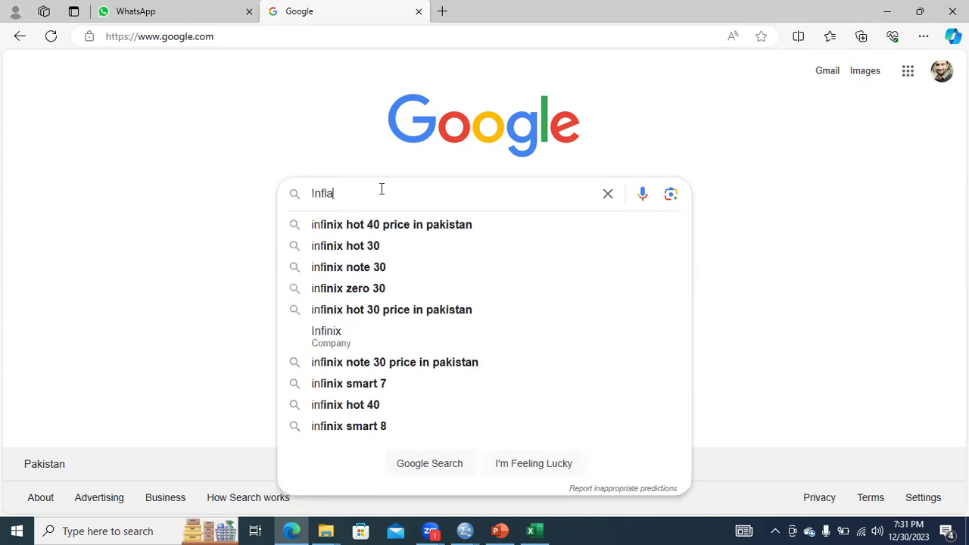
pyautogui.write('tion rate of ')
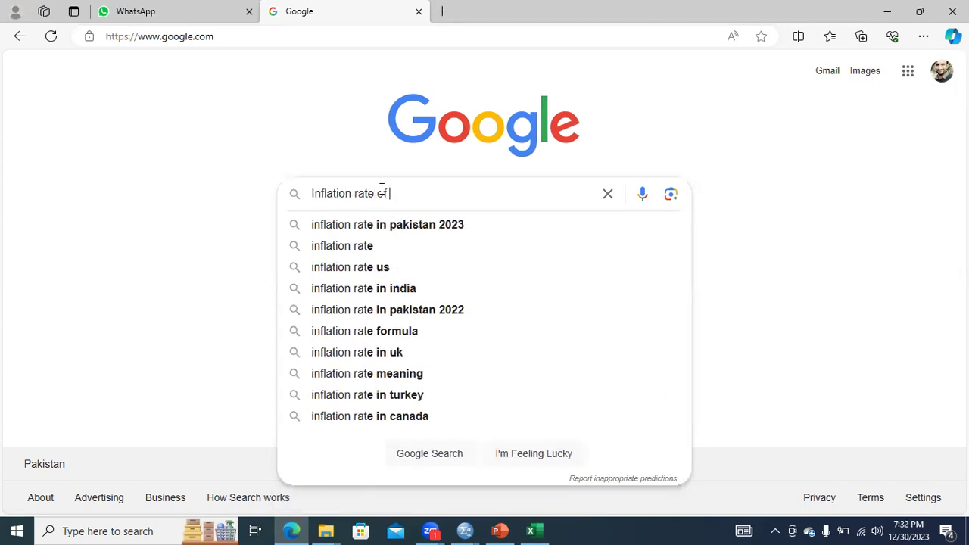
pyautogui.write('Pak')
pyautogui.press('BackSpace')
pyautogui.write('aki')
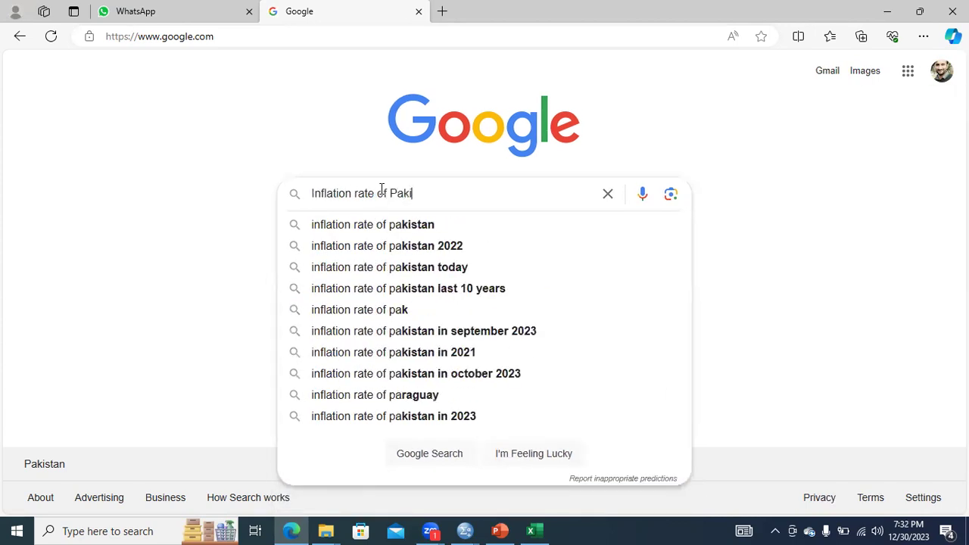
pyautogui.write('stan in past ')
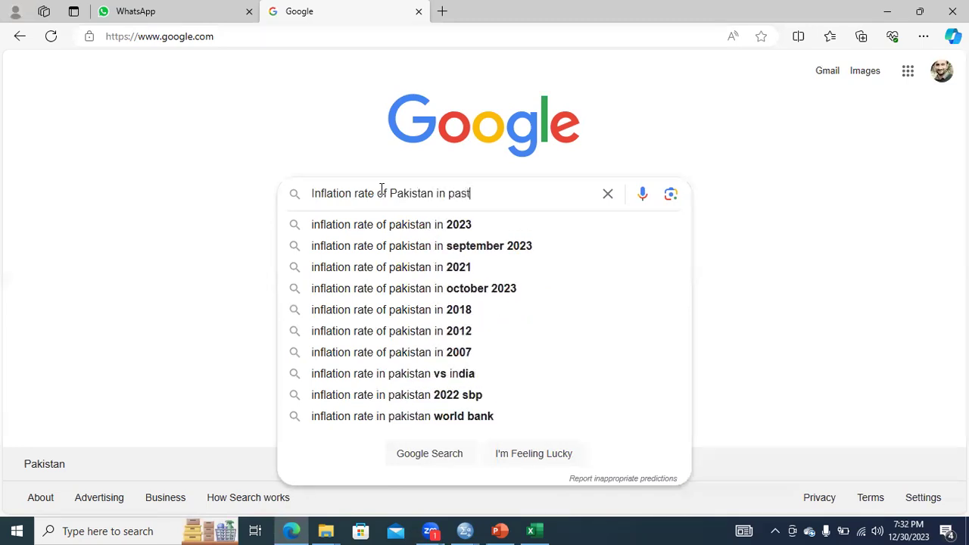
pyautogui.write('ten years')
pyautogui.press('Return')
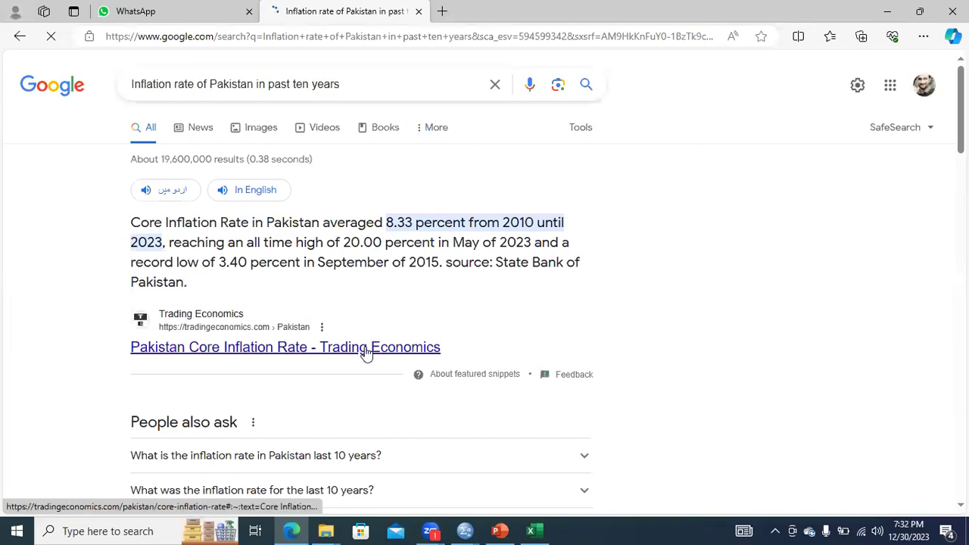
# Open the Macrotrends "Pakistan Inflation Rate 1960-2023" result and the Trading Economics "Pakistan Inflation Rate" dataset in new tabs.
pyautogui.scroll(-3, 367, 353)
pyautogui.scroll(-2, 684, 245)
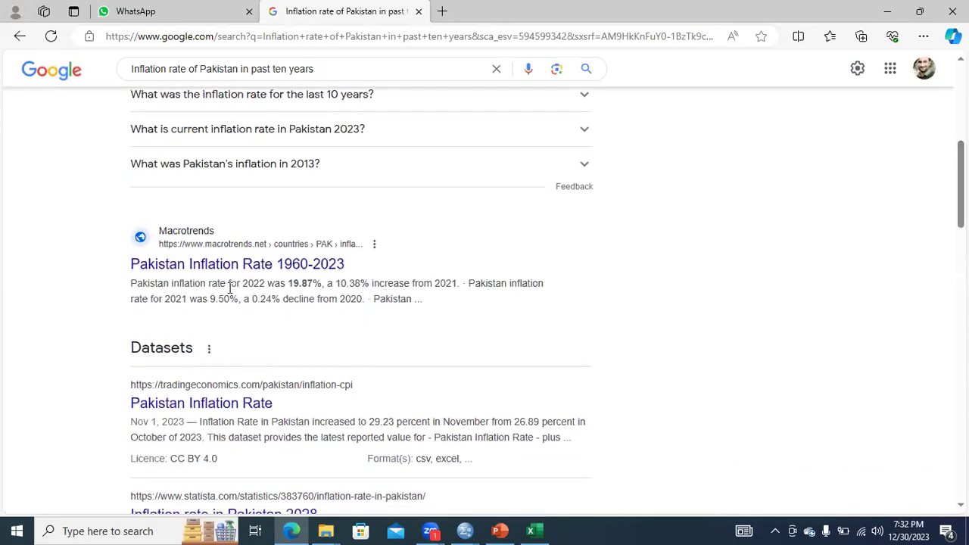
pyautogui.rightClick(257, 263)
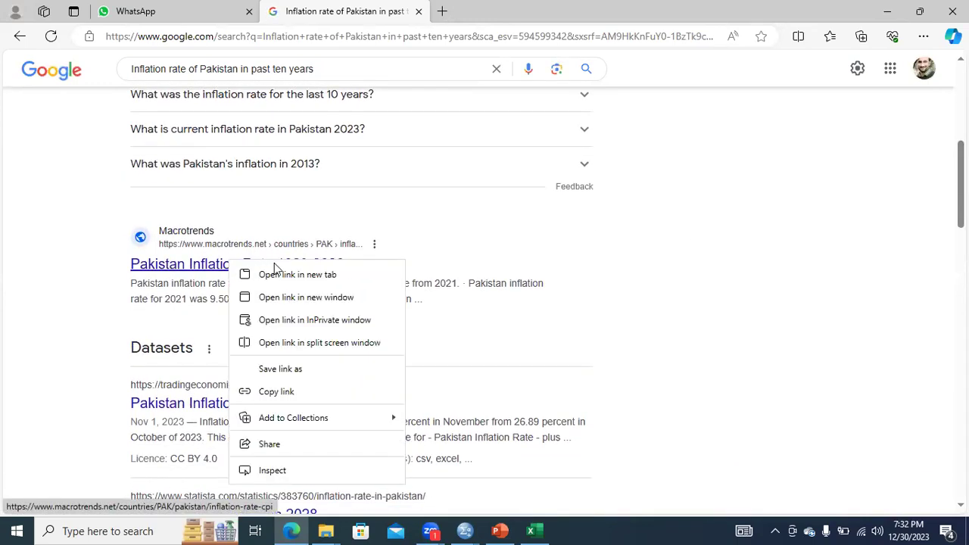
pyautogui.click(283, 274)
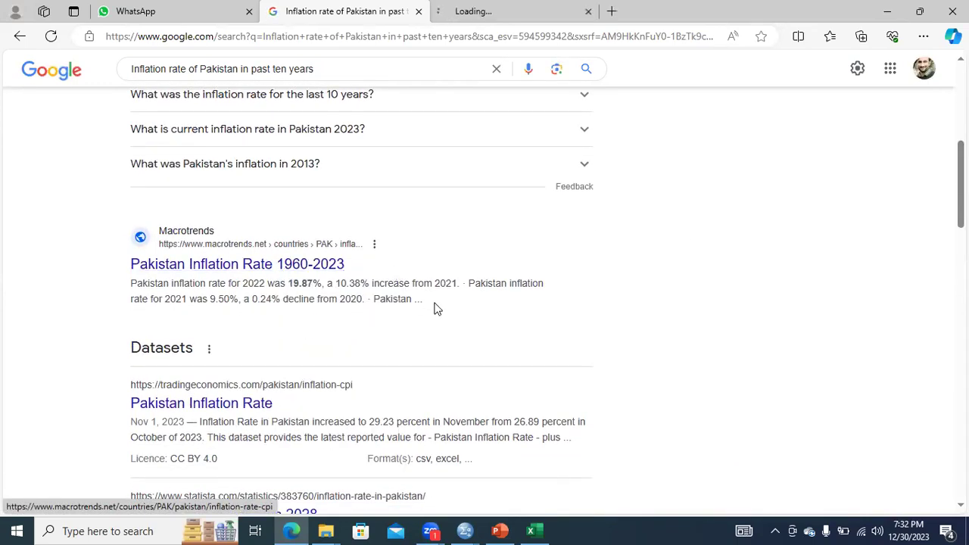
pyautogui.rightClick(265, 407)
pyautogui.click(309, 190)
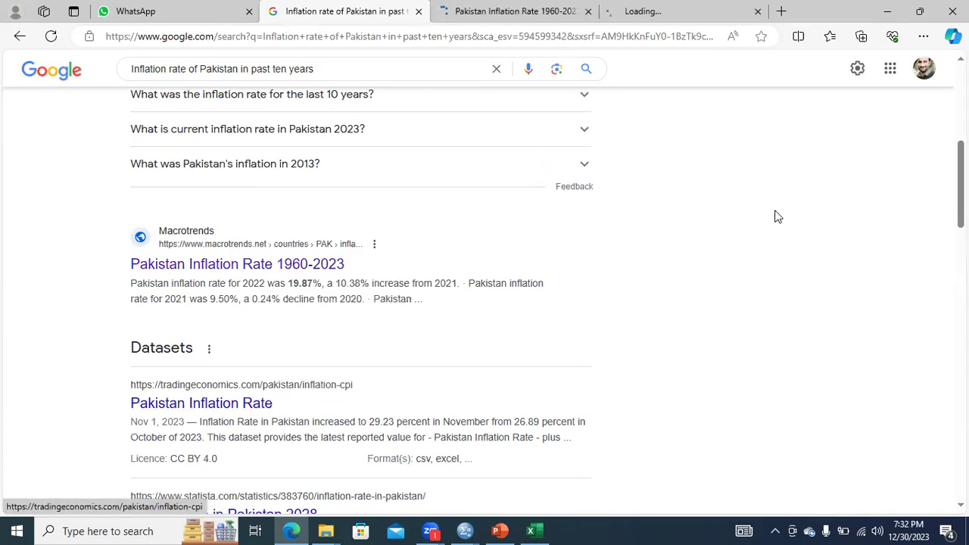
# Download the historical inflation data from the Macrotrends Pakistan Inflation Rate 1960-2023 page.
pyautogui.scroll(-3, 757, 146)
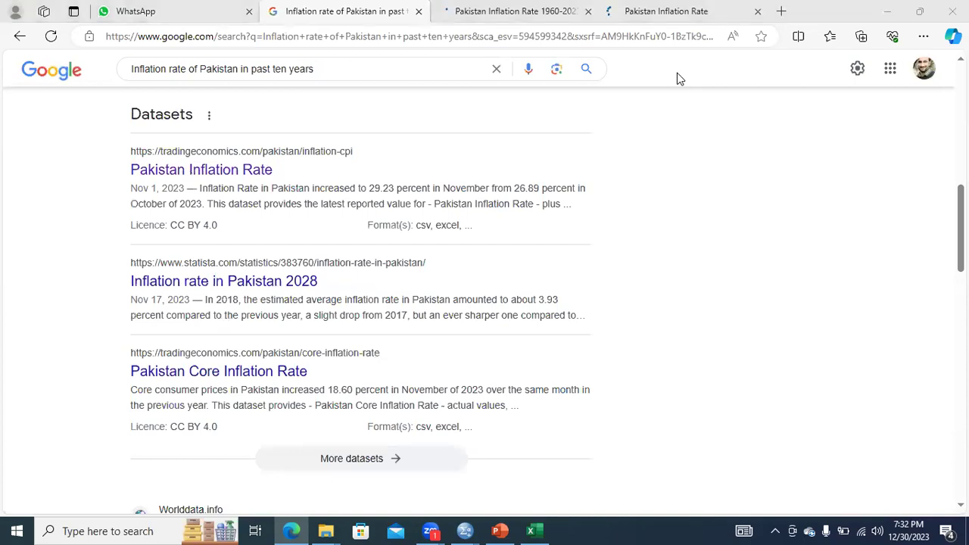
pyautogui.click(532, 14)
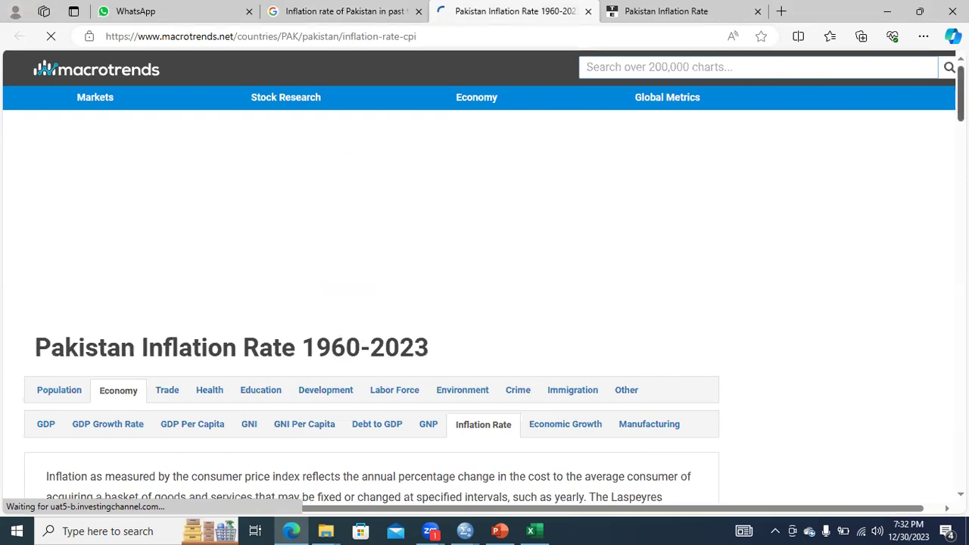
pyautogui.scroll(-6, 485, 288)
pyautogui.scroll(1, 631, 242)
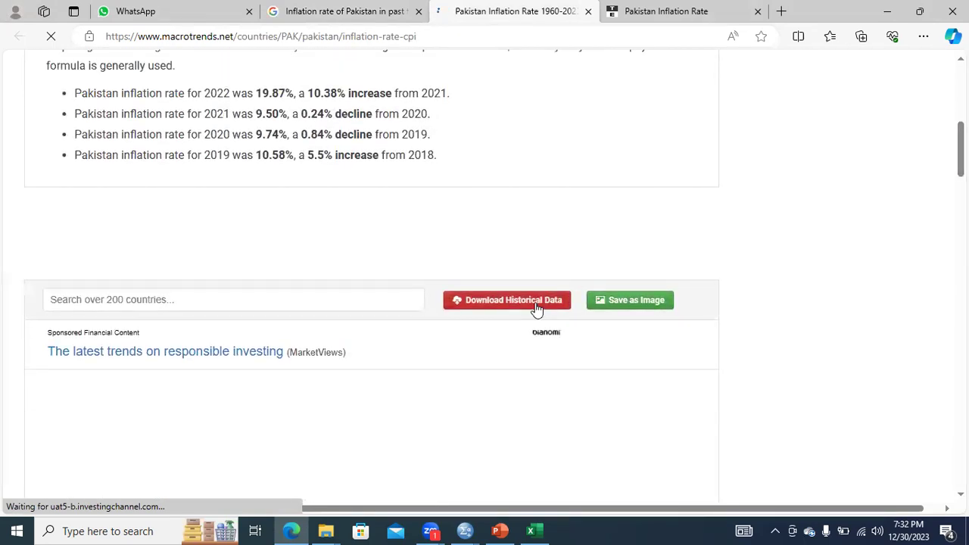
# Look over the Trading Economics inflation page and open the downloaded pakistan-inflation-rate-cpi.csv in Excel.
pyautogui.click(673, 14)
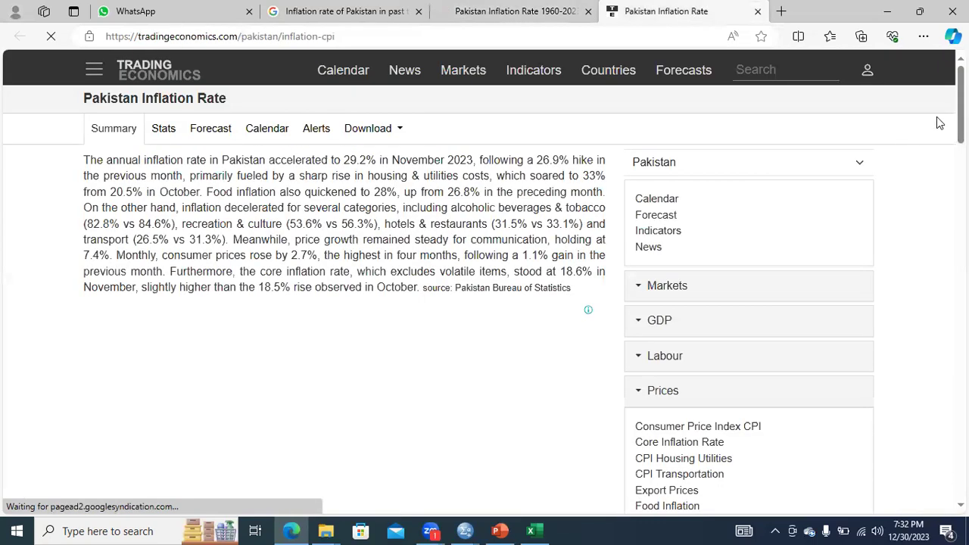
pyautogui.scroll(-5, 939, 123)
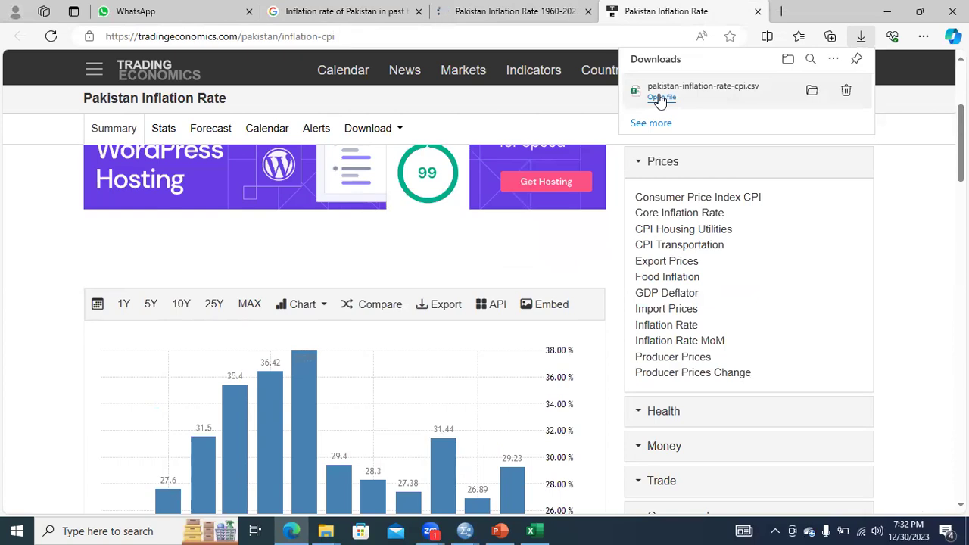
pyautogui.click(660, 98)
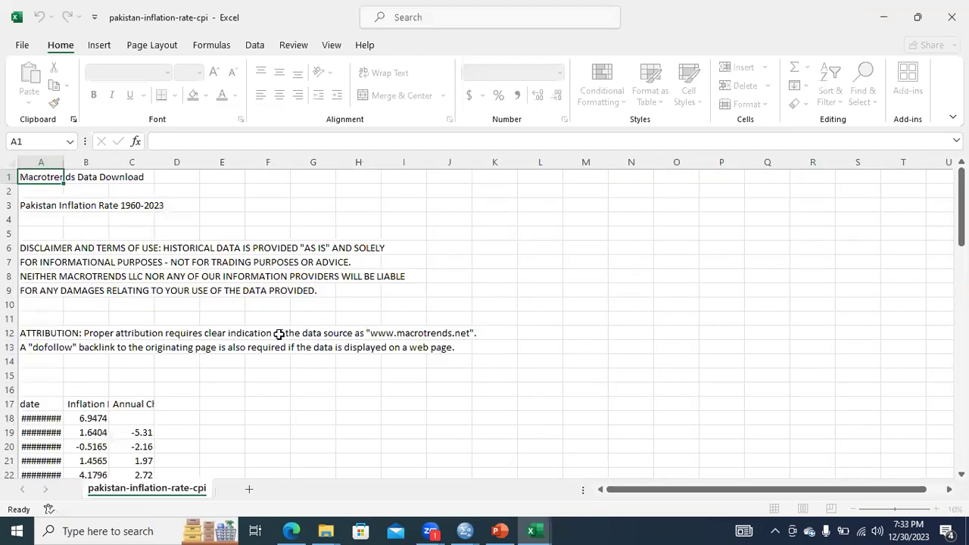
# Open and dismiss the Office sign-in form, and switch to the pakistan-inflation-rate-cpi workbook.
pyautogui.click(313, 319)
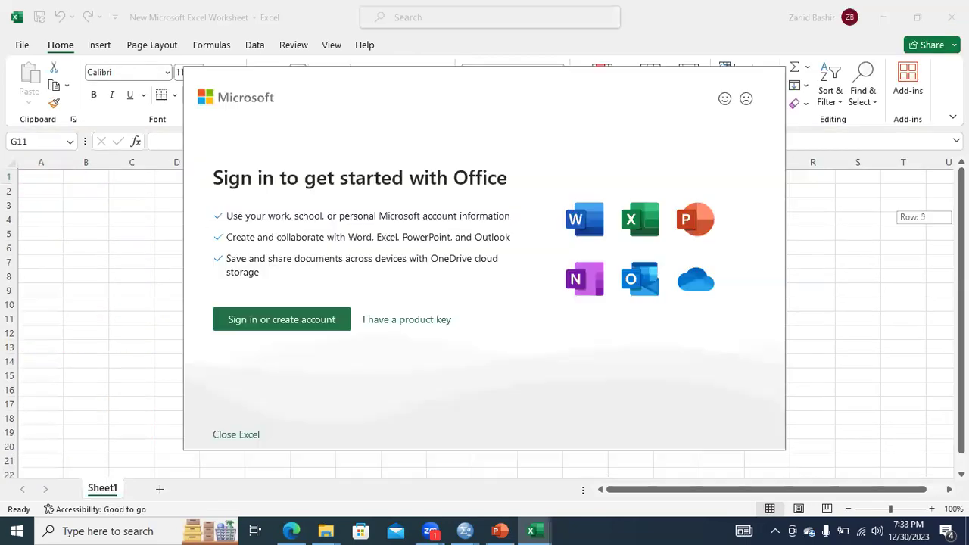
pyautogui.click(294, 318)
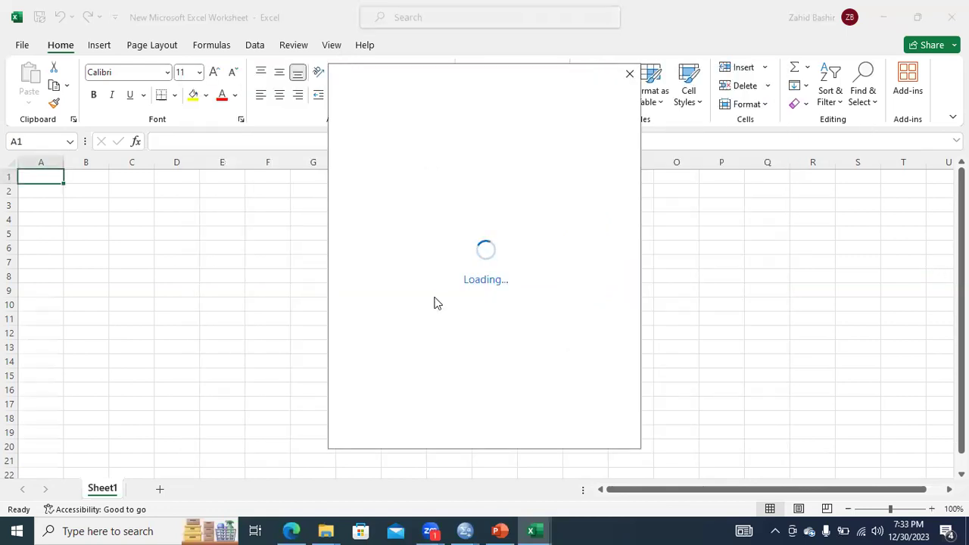
pyautogui.moveTo(535, 529)
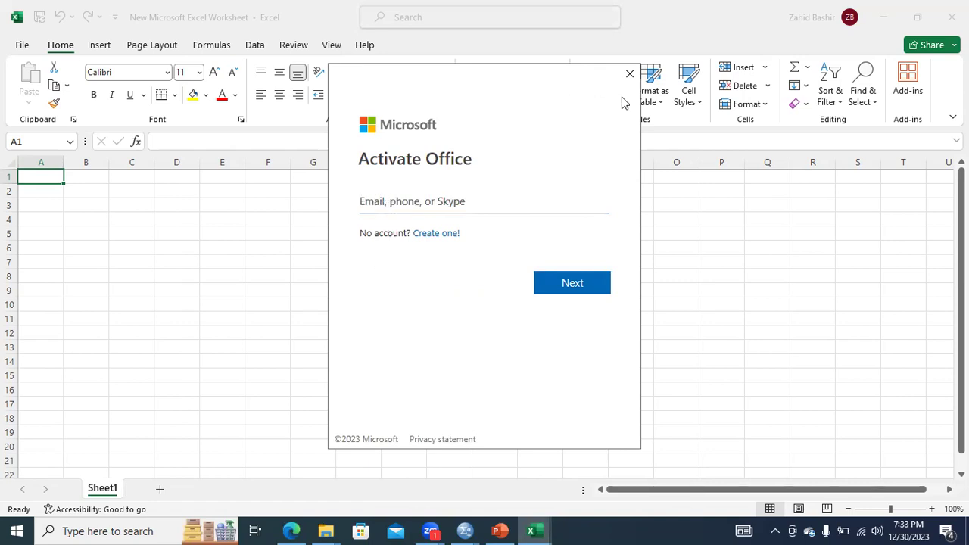
pyautogui.click(629, 73)
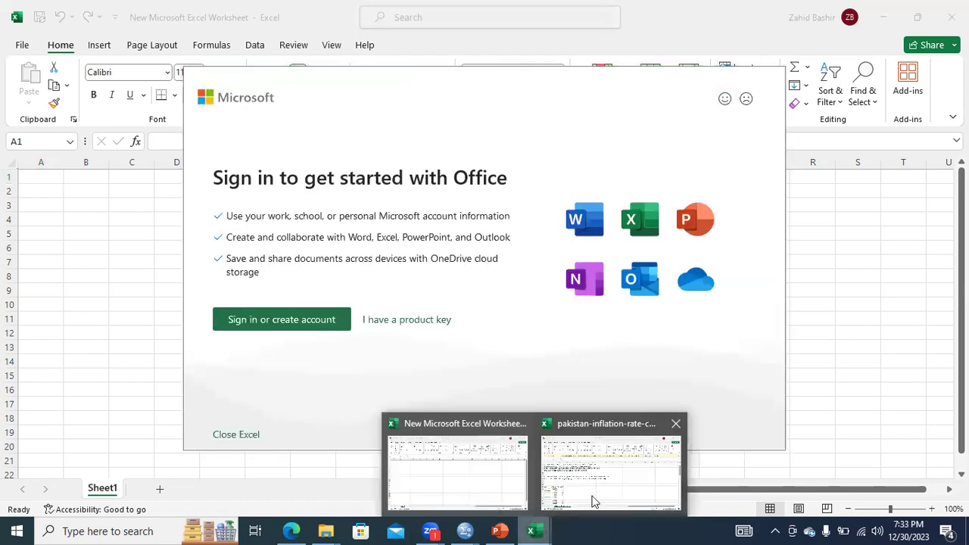
pyautogui.click(596, 499)
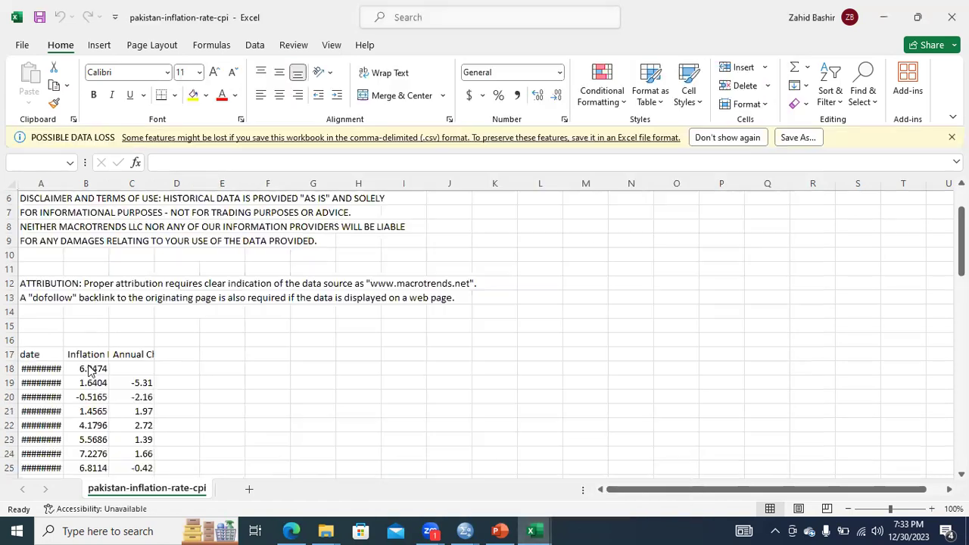
# Copy all the inflation rate values in column B, from B18 down to B80.
pyautogui.click(89, 367)
pyautogui.moveTo(88, 367); pyautogui.dragTo(93, 415)
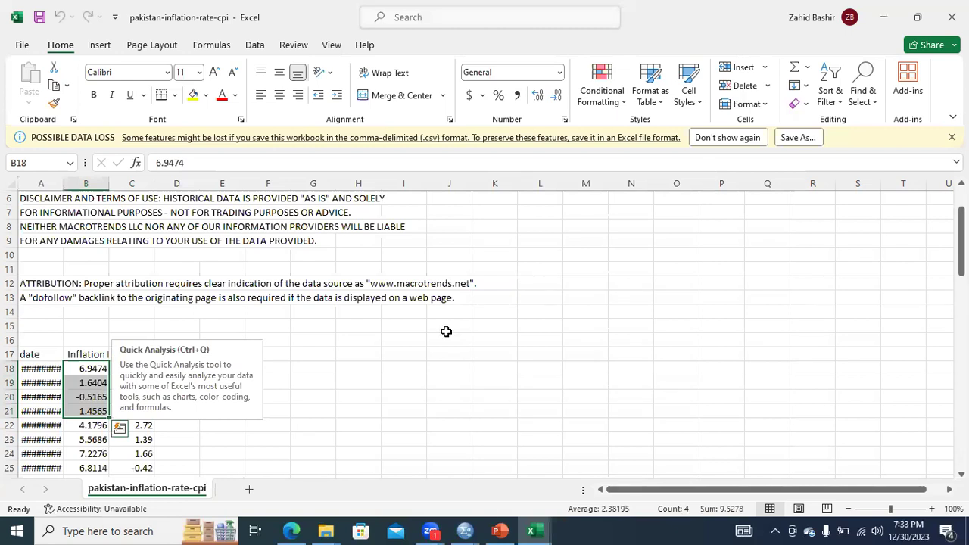
pyautogui.hotkey('shift', 'Down')
pyautogui.hotkey('shift', 'Down')
pyautogui.hotkey('shift', 'Down')
pyautogui.hotkey('shift', 'Down')
pyautogui.hotkey('shift', 'Down')
pyautogui.hotkey('shift', 'Down')
pyautogui.hotkey('shift', 'Down')
pyautogui.hotkey('shift', 'Down')
pyautogui.hotkey('shift', 'Down')
pyautogui.hotkey('shift', 'Down')
pyautogui.hotkey('shift', 'Down')
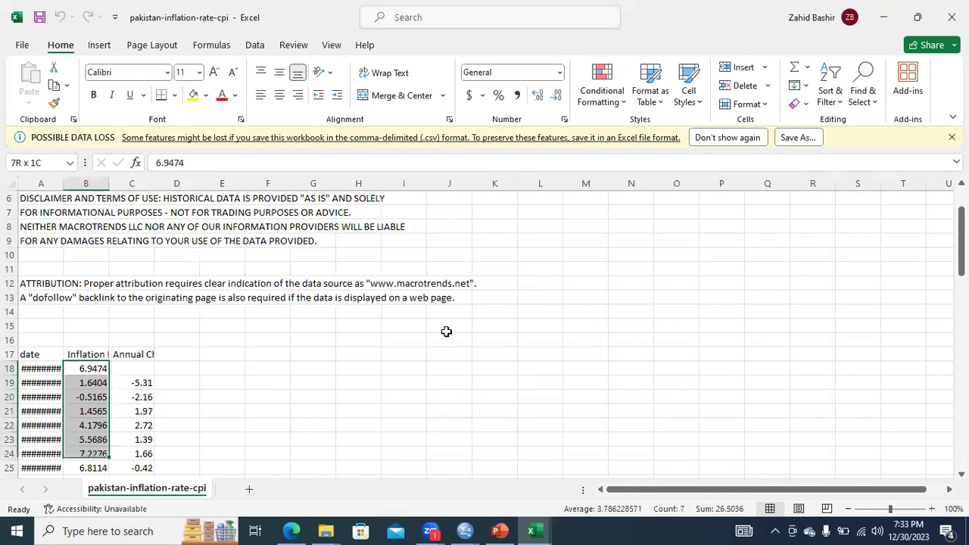
pyautogui.hotkey('shift', 'Down')
pyautogui.hotkey('shift', 'Down')
pyautogui.hotkey('shift', 'Down')
pyautogui.hotkey('shift', 'Down')
pyautogui.hotkey('shift', 'Down')
pyautogui.hotkey('shift', 'Down')
pyautogui.hotkey('shift', 'Down')
pyautogui.hotkey('shift', 'Down')
pyautogui.hotkey('shift', 'Down')
pyautogui.hotkey('shift', 'Down')
pyautogui.hotkey('shift', 'Down')
pyautogui.hotkey('shift', 'Down')
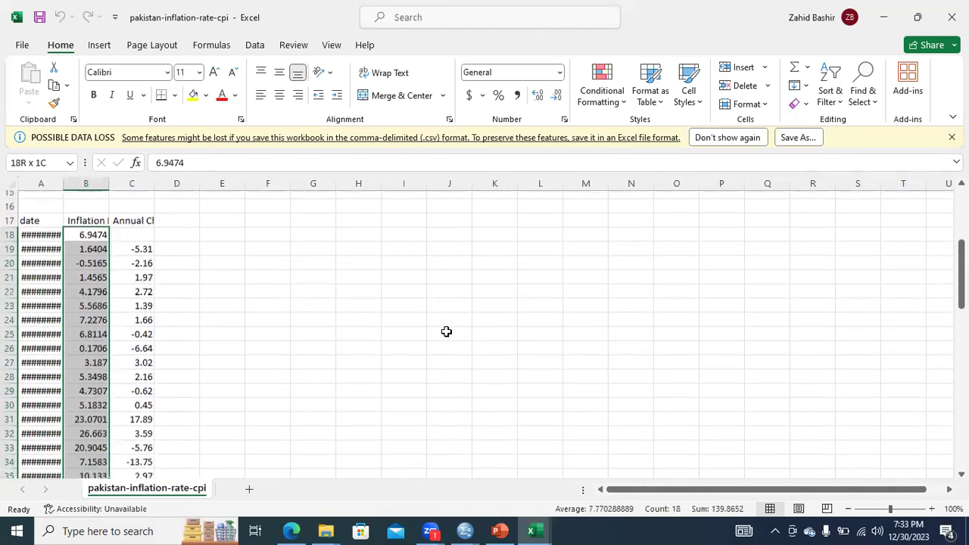
pyautogui.hotkey('shift', 'Down')
pyautogui.hotkey('shift', 'Down')
pyautogui.hotkey('shift', 'Down')
pyautogui.hotkey('shift', 'Down')
pyautogui.hotkey('shift', 'Down')
pyautogui.hotkey('shift', 'Down')
pyautogui.hotkey('shift', 'Down')
pyautogui.hotkey('shift', 'Down')
pyautogui.hotkey('shift', 'Down')
pyautogui.hotkey('shift', 'Down')
pyautogui.hotkey('shift', 'Down')
pyautogui.hotkey('shift', 'Down')
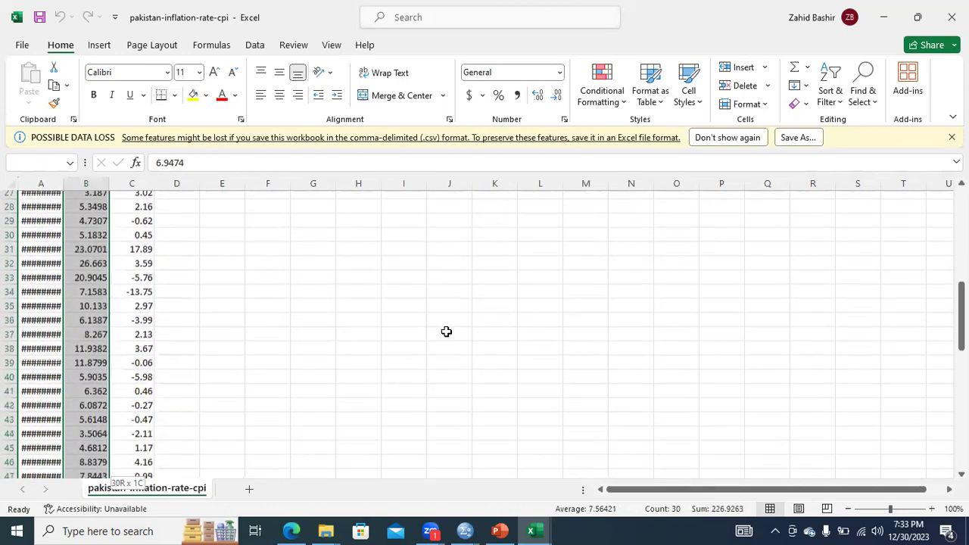
pyautogui.hotkey('shift', 'Down')
pyautogui.hotkey('shift', 'Down')
pyautogui.hotkey('shift', 'Down')
pyautogui.hotkey('shift', 'Down')
pyautogui.hotkey('shift', 'Down')
pyautogui.hotkey('shift', 'Down')
pyautogui.hotkey('shift', 'Down')
pyautogui.hotkey('shift', 'Down')
pyautogui.hotkey('shift', 'Down')
pyautogui.hotkey('shift', 'Down')
pyautogui.hotkey('shift', 'Down')
pyautogui.hotkey('shift', 'Down')
pyautogui.hotkey('shift', 'Down')
pyautogui.hotkey('shift', 'Down')
pyautogui.hotkey('shift', 'Down')
pyautogui.hotkey('shift', 'Down')
pyautogui.hotkey('shift', 'Down')
pyautogui.hotkey('shift', 'Down')
pyautogui.hotkey('shift', 'Down')
pyautogui.hotkey('shift', 'Down')
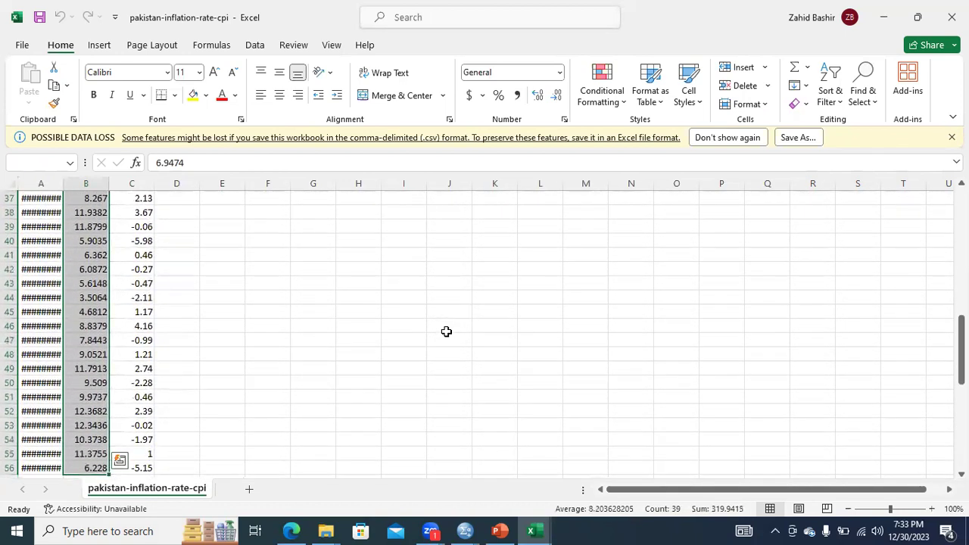
pyautogui.hotkey('shift', 'Down')
pyautogui.hotkey('shift', 'Down')
pyautogui.hotkey('shift', 'Down')
pyautogui.hotkey('shift', 'Down')
pyautogui.hotkey('shift', 'Down')
pyautogui.hotkey('shift', 'Down')
pyautogui.hotkey('shift', 'Down')
pyautogui.hotkey('shift', 'Down')
pyautogui.hotkey('shift', 'Down')
pyautogui.hotkey('shift', 'Down')
pyautogui.hotkey('shift', 'Down')
pyautogui.hotkey('shift', 'Down')
pyautogui.hotkey('shift', 'Down')
pyautogui.hotkey('shift', 'Down')
pyautogui.hotkey('shift', 'Down')
pyautogui.hotkey('shift', 'Down')
pyautogui.hotkey('shift', 'Down')
pyautogui.hotkey('shift', 'Down')
pyautogui.hotkey('shift', 'Down')
pyautogui.hotkey('shift', 'Down')
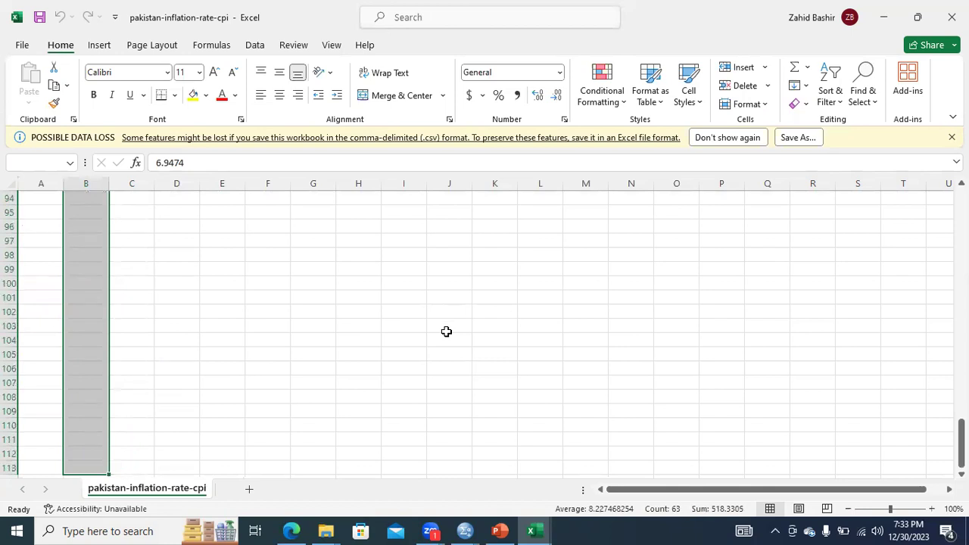
pyautogui.hotkey('shift', 'Up')
pyautogui.hotkey('shift', 'Up')
pyautogui.hotkey('shift', 'Up')
pyautogui.hotkey('shift', 'Up')
pyautogui.hotkey('shift', 'Up')
pyautogui.hotkey('shift', 'Up')
pyautogui.hotkey('shift', 'Up')
pyautogui.hotkey('shift', 'Up')
pyautogui.hotkey('shift', 'Up')
pyautogui.hotkey('shift', 'Up')
pyautogui.hotkey('shift', 'Up')
pyautogui.hotkey('shift', 'Up')
pyautogui.hotkey('shift', 'Up')
pyautogui.hotkey('shift', 'Up')
pyautogui.hotkey('shift', 'Up')
pyautogui.hotkey('shift', 'Up')
pyautogui.hotkey('shift', 'Up')
pyautogui.hotkey('shift', 'Up')
pyautogui.hotkey('shift', 'Up')
pyautogui.hotkey('shift', 'Up')
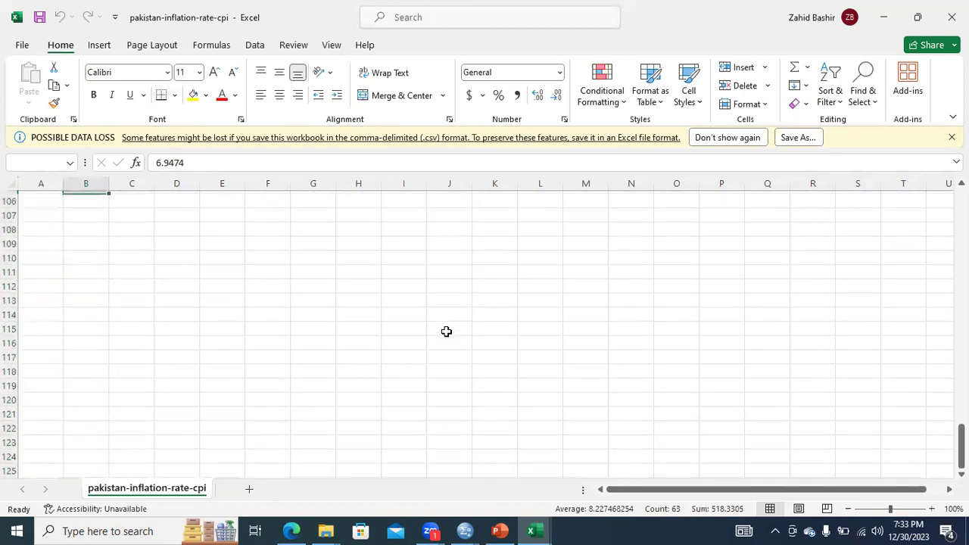
pyautogui.hotkey('shift', 'Up')
pyautogui.hotkey('shift', 'Up')
pyautogui.hotkey('shift', 'Up')
pyautogui.hotkey('shift', 'Up')
pyautogui.hotkey('shift', 'Up')
pyautogui.hotkey('shift', 'Up')
pyautogui.hotkey('shift', 'Up')
pyautogui.hotkey('shift', 'Up')
pyautogui.hotkey('shift', 'Up')
pyautogui.hotkey('shift', 'Up')
pyautogui.hotkey('shift', 'Up')
pyautogui.hotkey('shift', 'Up')
pyautogui.hotkey('shift', 'Up')
pyautogui.hotkey('shift', 'Up')
pyautogui.hotkey('shift', 'Up')
pyautogui.hotkey('shift', 'Up')
pyautogui.hotkey('shift', 'Up')
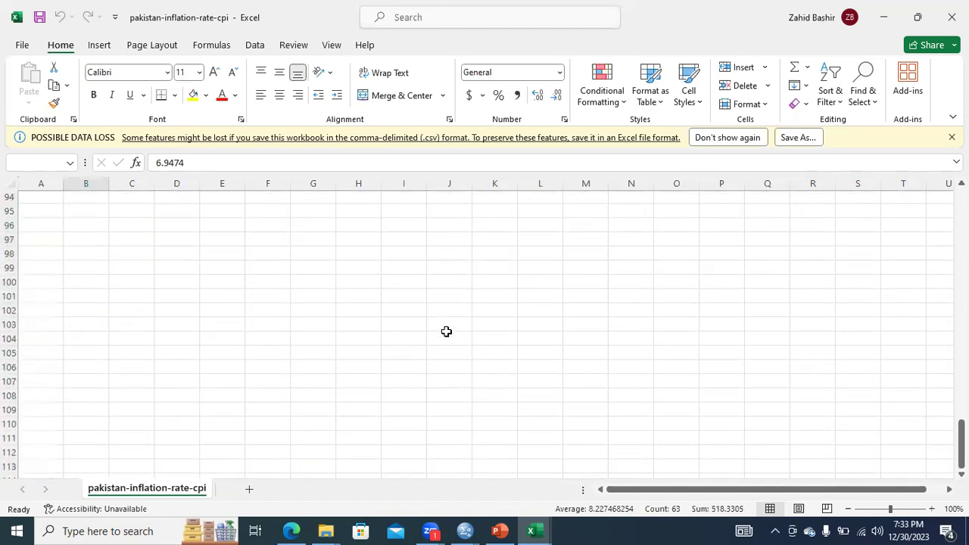
pyautogui.hotkey('shift', 'Down')
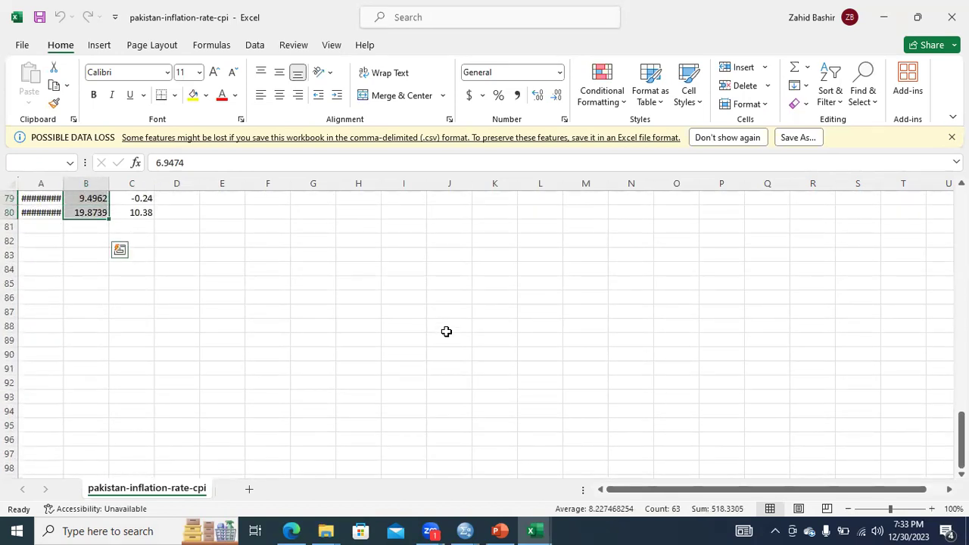
pyautogui.hotkey('ctrl', 'c')
# Switch to the SPSS Data Editor and rename the Income variable as Inflation.
pyautogui.moveTo(465, 531)
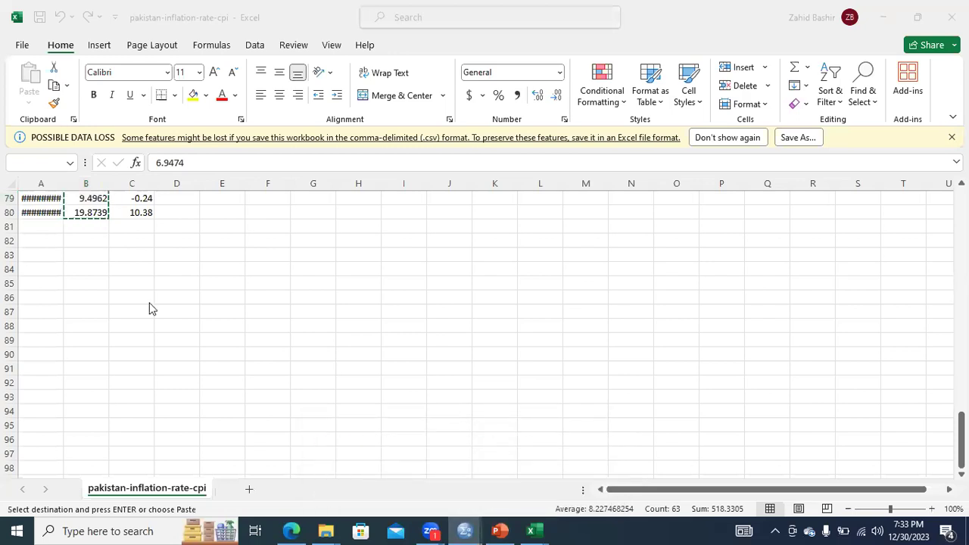
pyautogui.hotkey('alt', 'Tab')
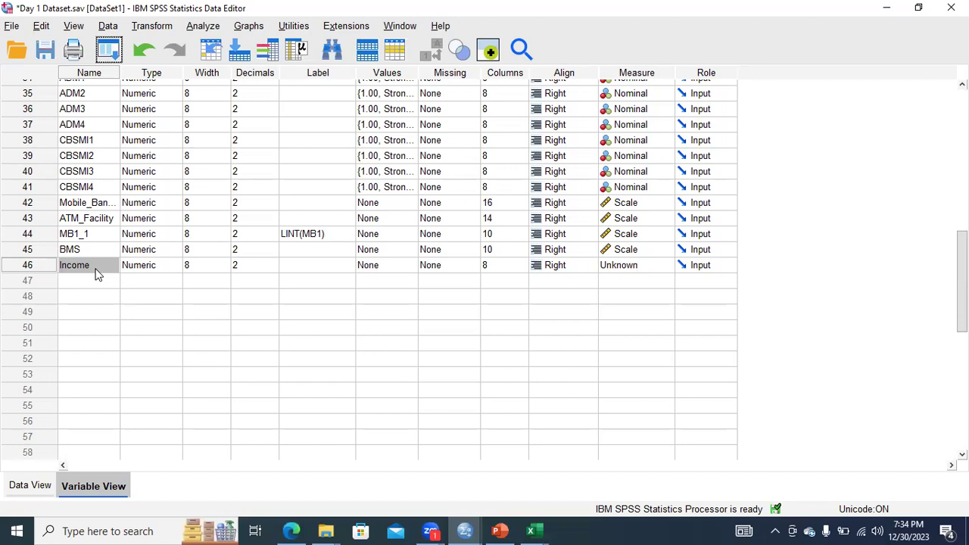
pyautogui.click(96, 285)
pyautogui.doubleClick(92, 267)
pyautogui.press('BackSpace')
pyautogui.press('BackSpace')
pyautogui.press('BackSpace')
pyautogui.press('BackSpace')
pyautogui.press('BackSpace')
pyautogui.press('BackSpace')
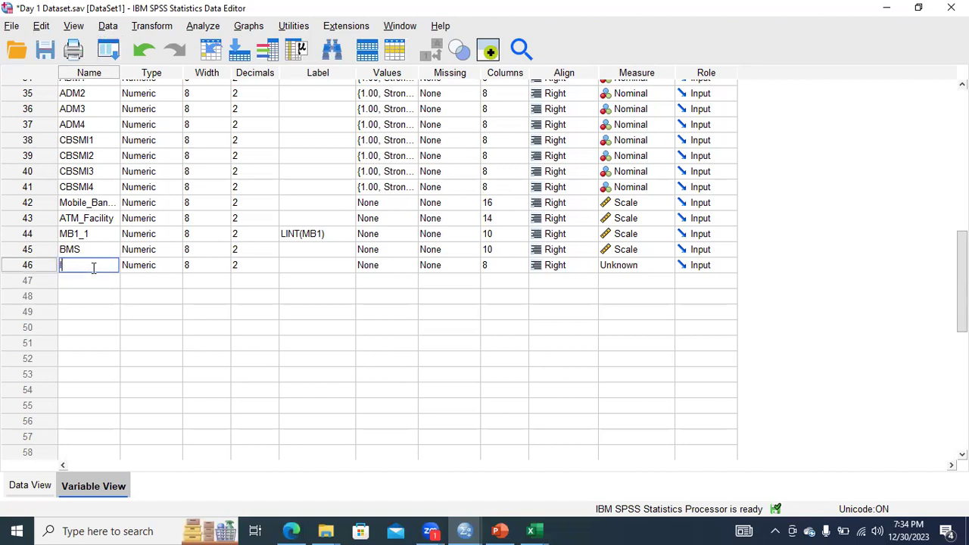
pyautogui.write('Inflation')
# Add a new variable named Years in row 47, directly below Inflation.
pyautogui.click(90, 284)
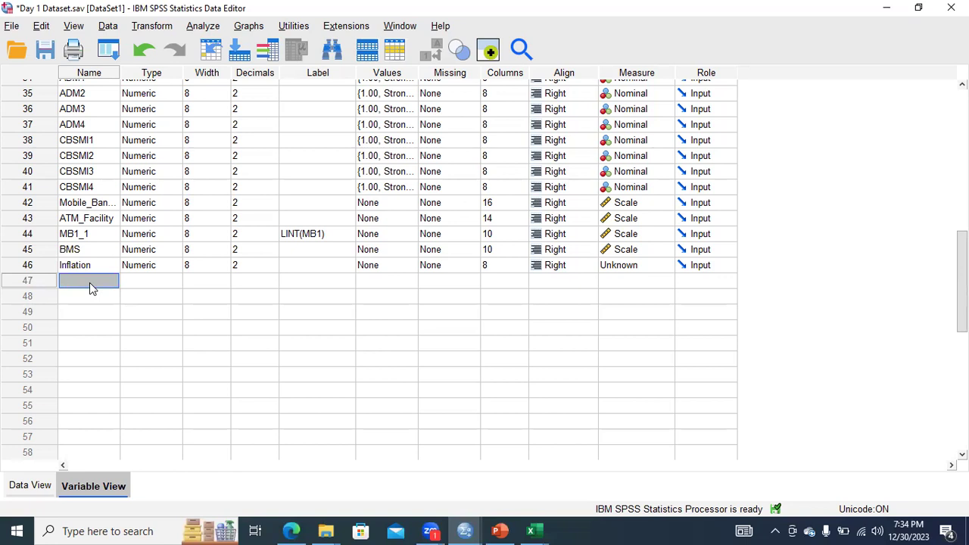
pyautogui.write('Years')
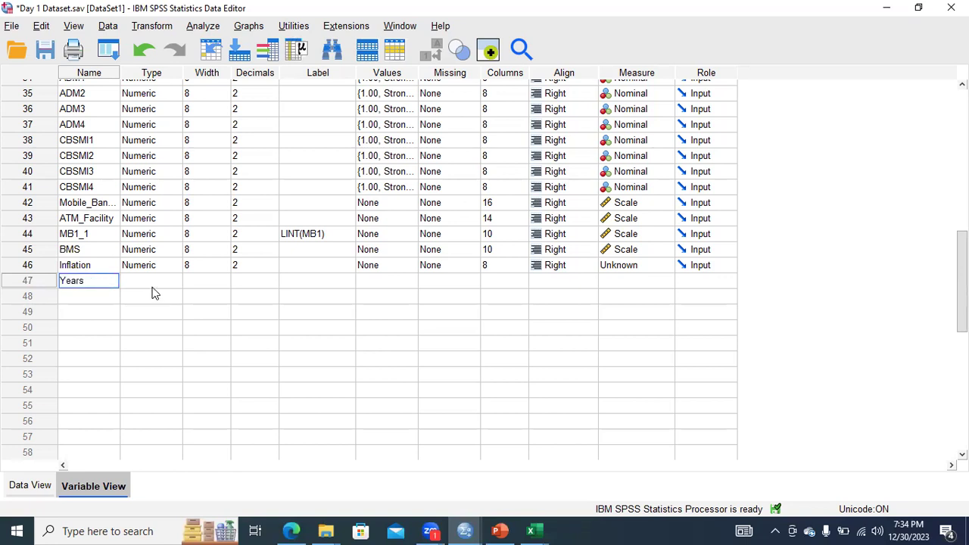
pyautogui.press('Tab')
# Set the measurement level to Scale for Inflation and Nominal for Years.
pyautogui.click(657, 268)
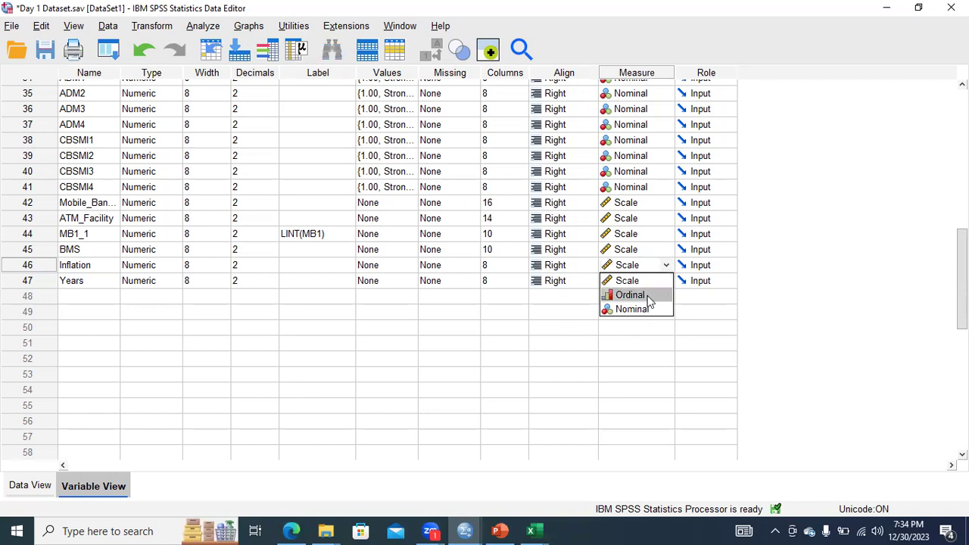
pyautogui.click(646, 282)
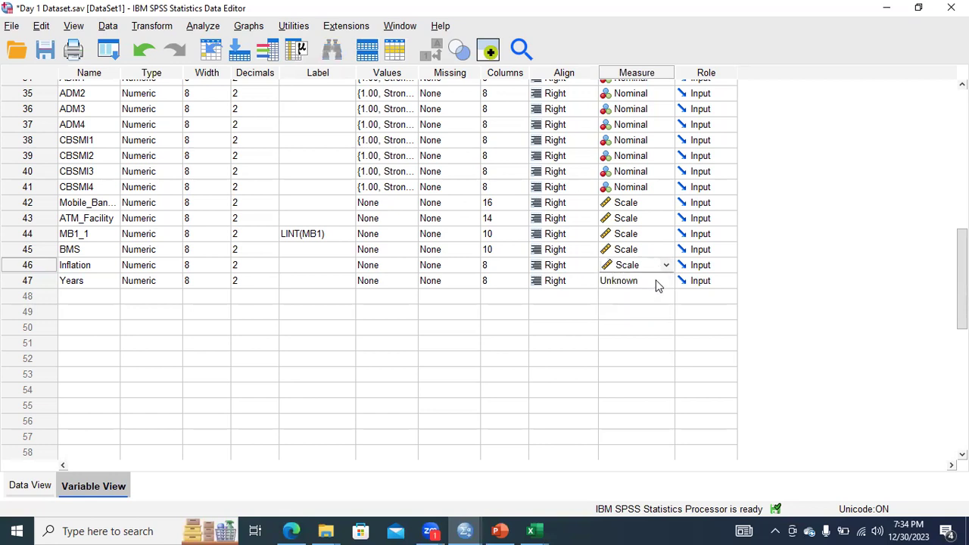
pyautogui.click(659, 282)
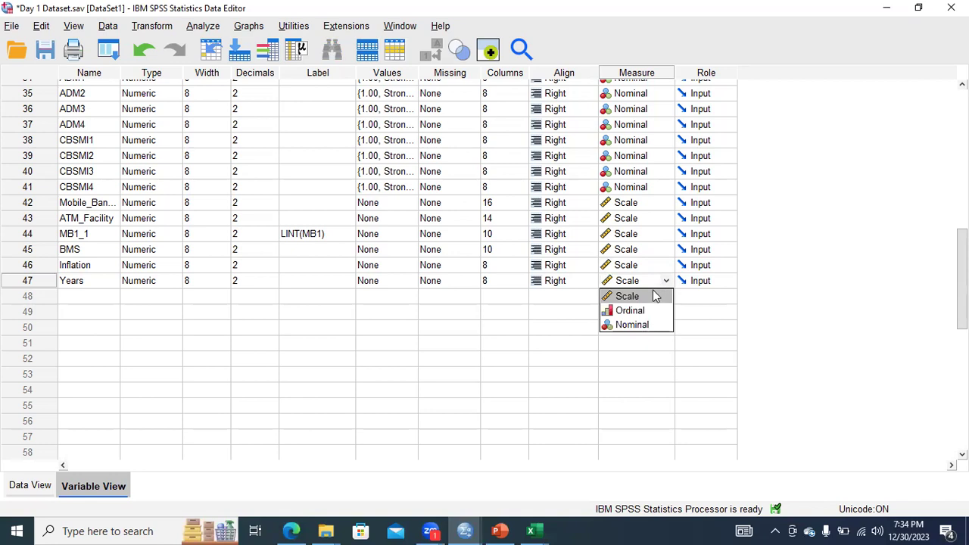
pyautogui.click(640, 326)
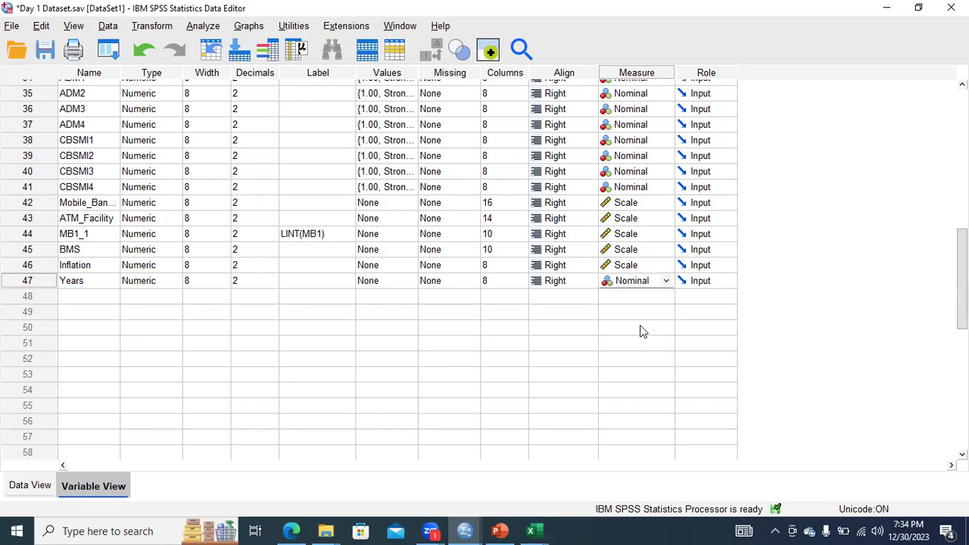
# Paste the copied inflation rates into the Inflation column of the data view, starting at case 1, and look over the pasted rows.
pyautogui.click(98, 267)
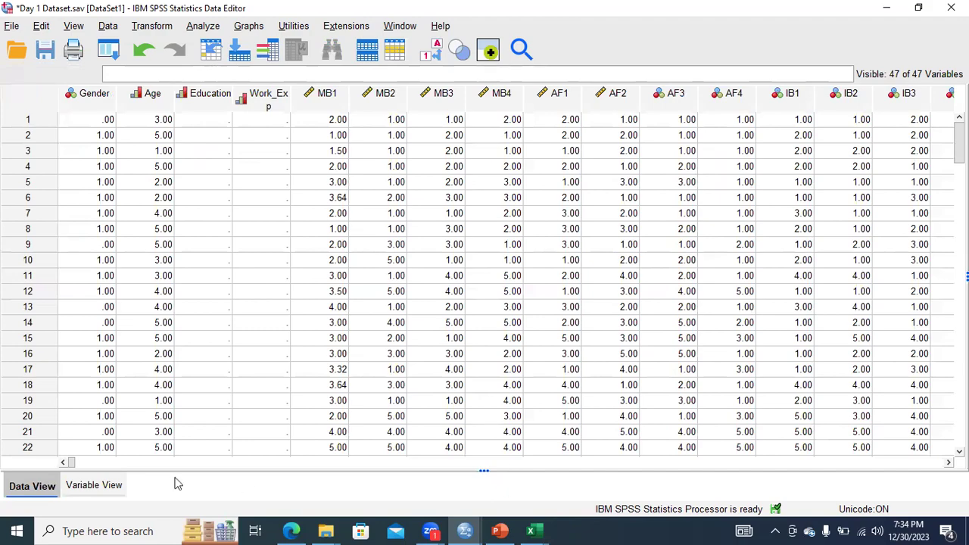
pyautogui.moveTo(71, 463); pyautogui.dragTo(839, 496)
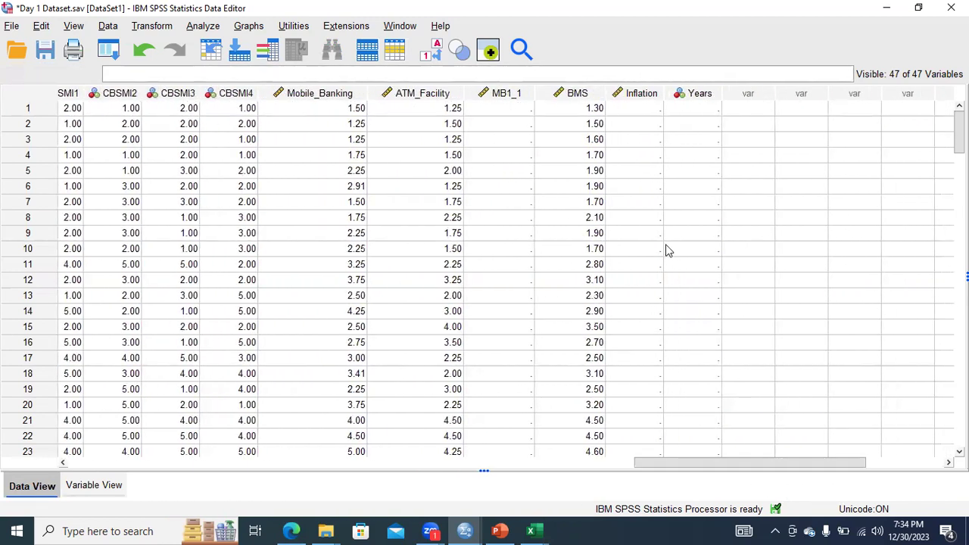
pyautogui.click(641, 114)
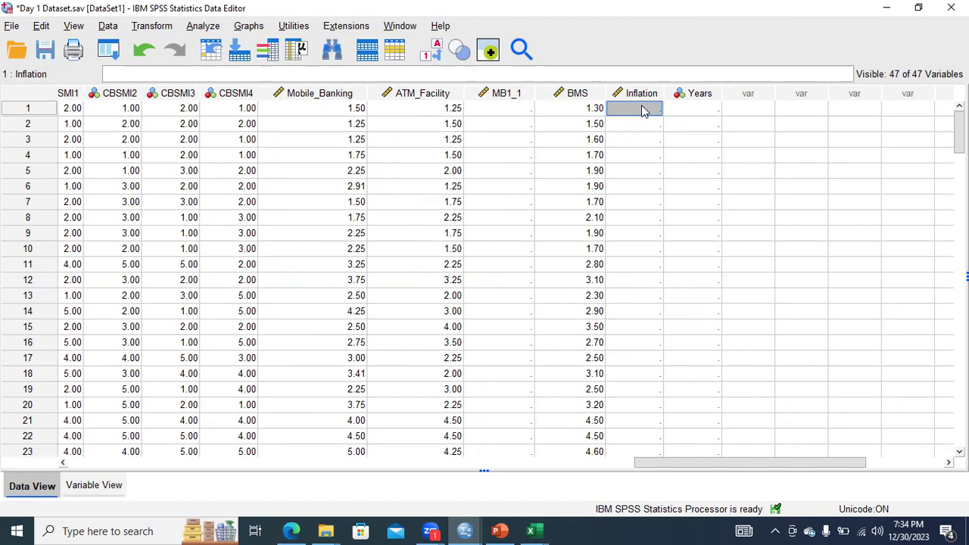
pyautogui.hotkey('ctrl', 'v')
pyautogui.rightClick(641, 112)
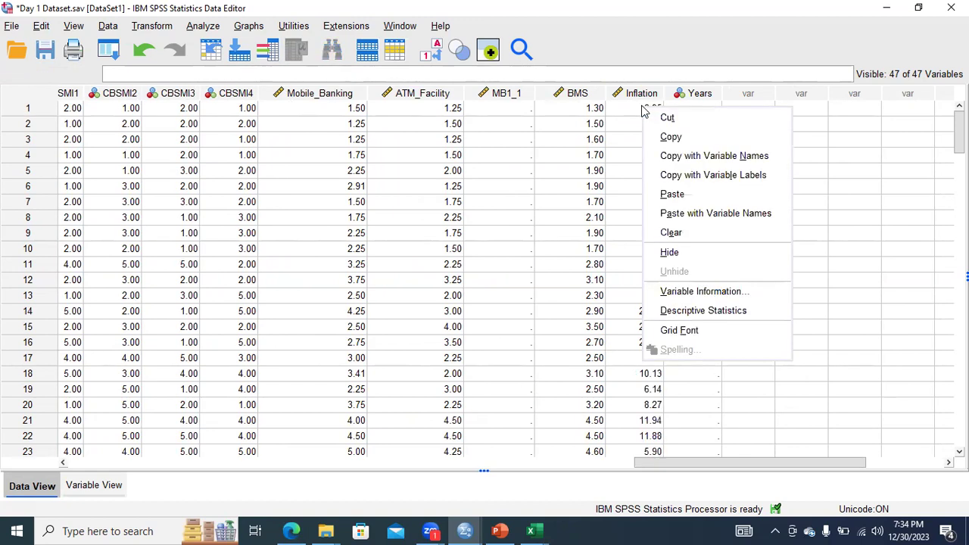
pyautogui.click(839, 145)
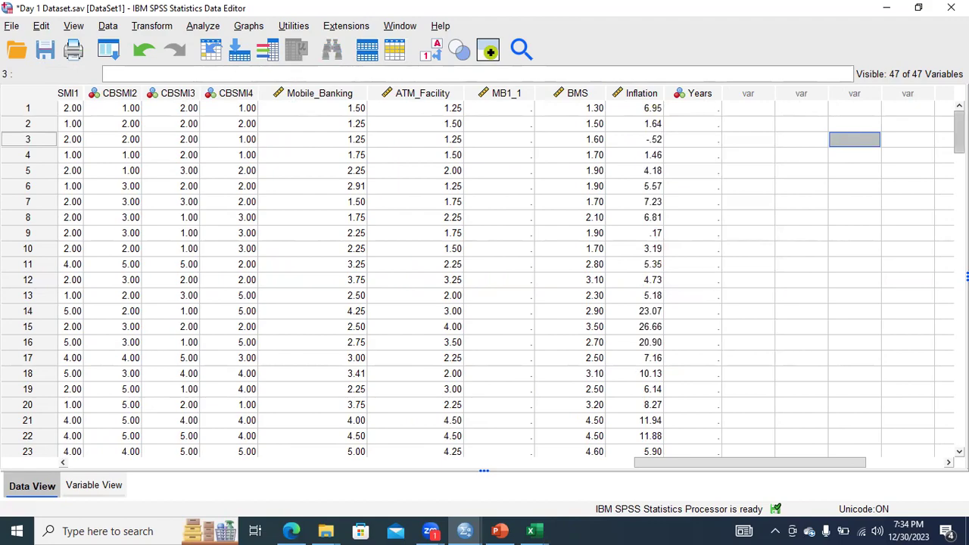
pyautogui.scroll(-11, 484, 278)
pyautogui.scroll(-8, 485, 278)
pyautogui.scroll(19, 484, 278)
# Fill the Years column with the consecutive years 2000 through 2010 for cases 1 to 11.
pyautogui.click(703, 112)
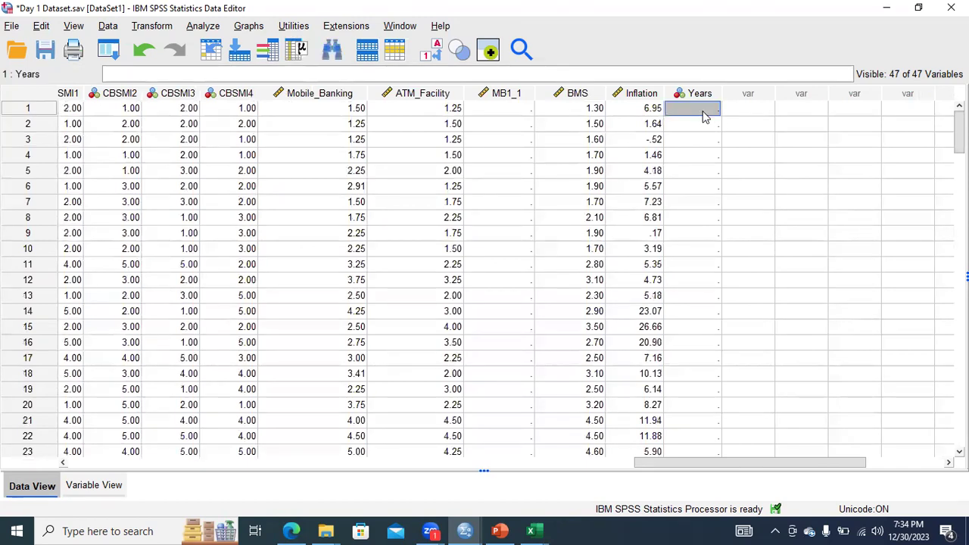
pyautogui.moveTo(959, 130); pyautogui.dragTo(786, 157)
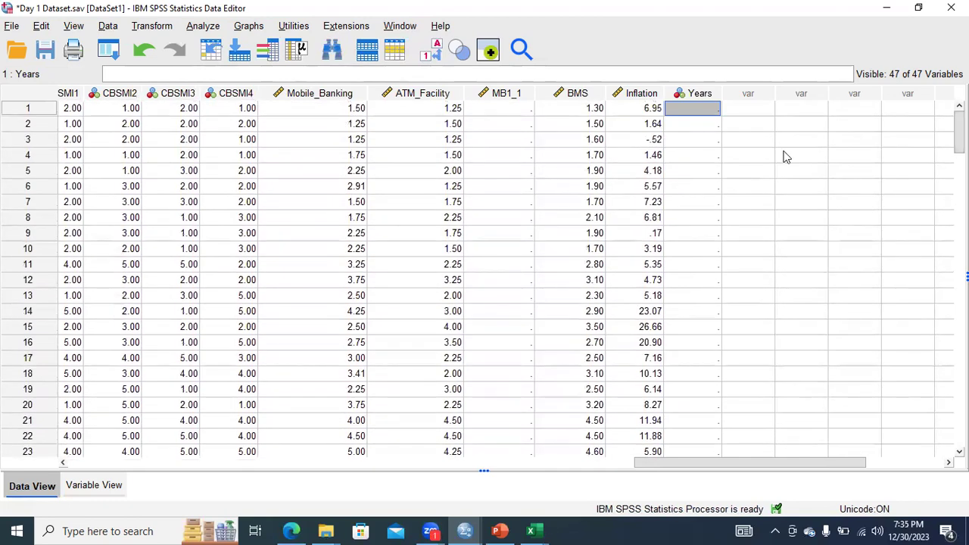
pyautogui.write('2000')
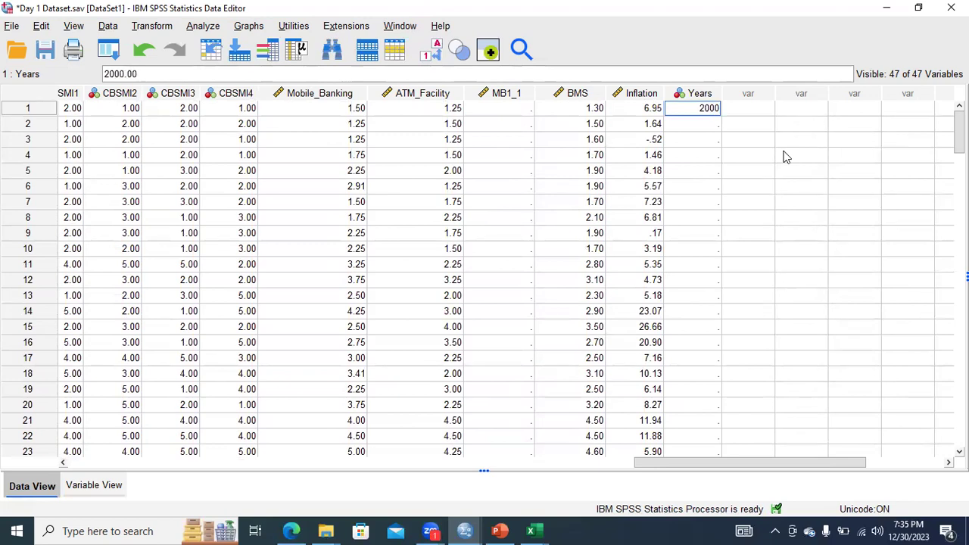
pyautogui.press('Return')
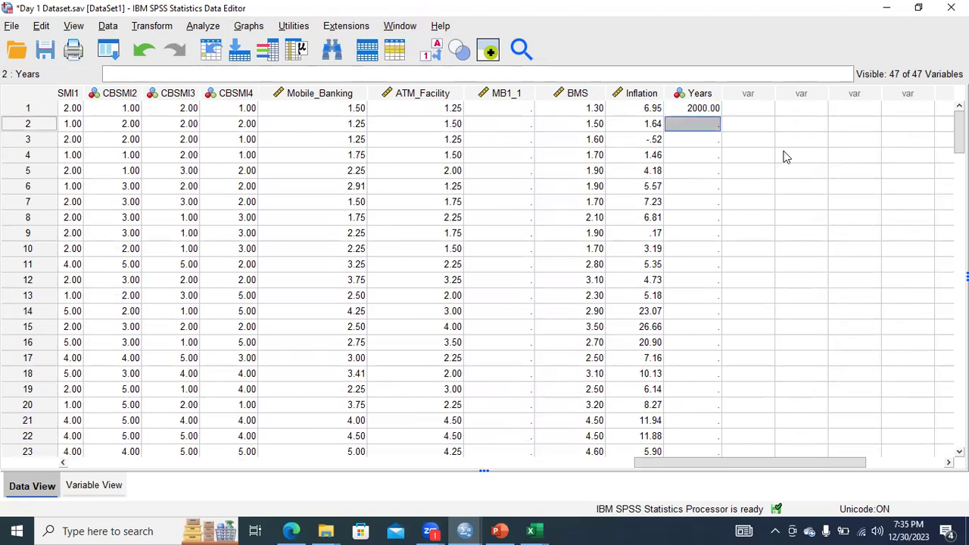
pyautogui.write('2001')
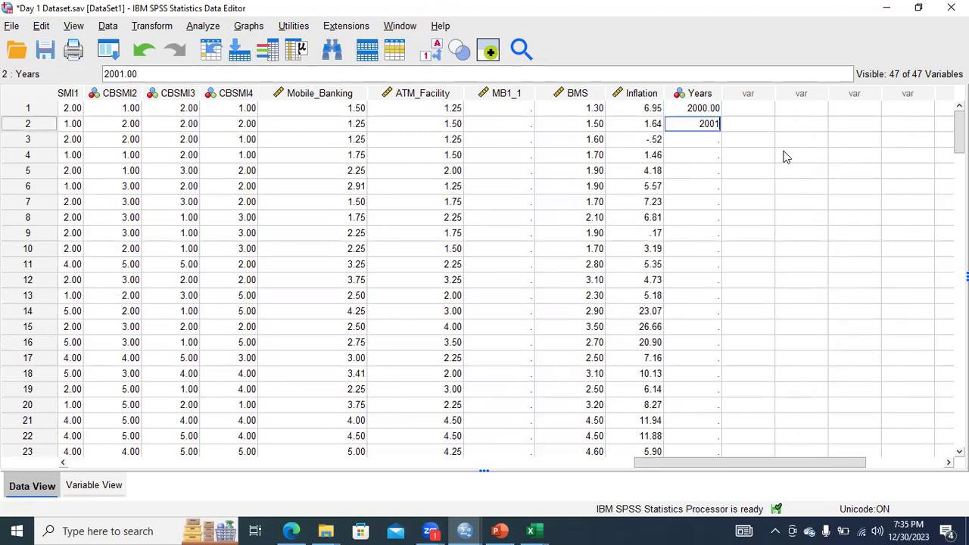
pyautogui.press('Return')
pyautogui.write('2002')
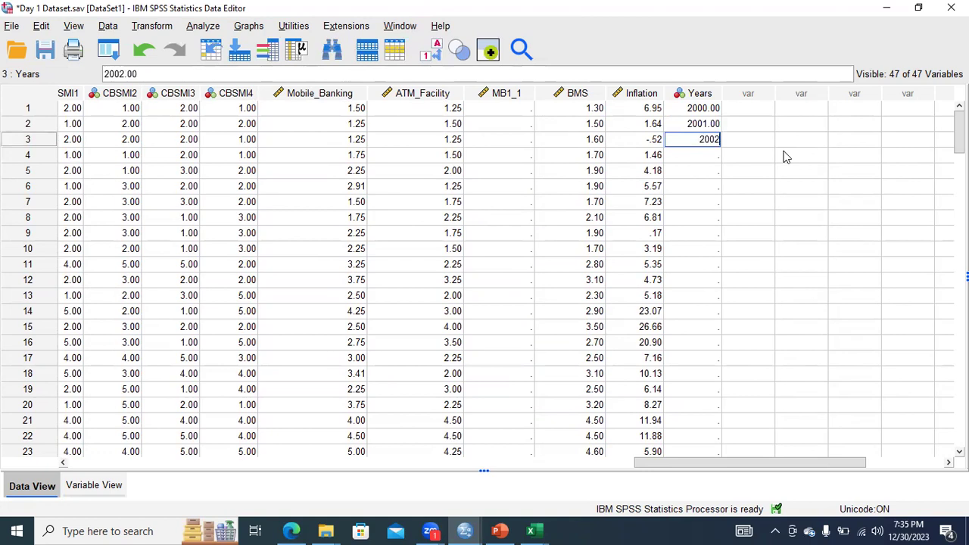
pyautogui.press('Return')
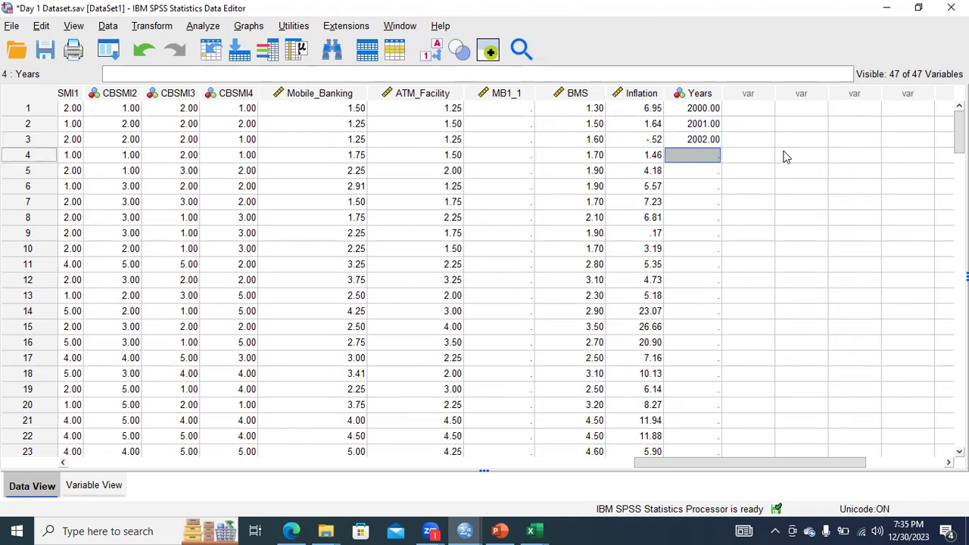
pyautogui.write('2003')
pyautogui.press('Return')
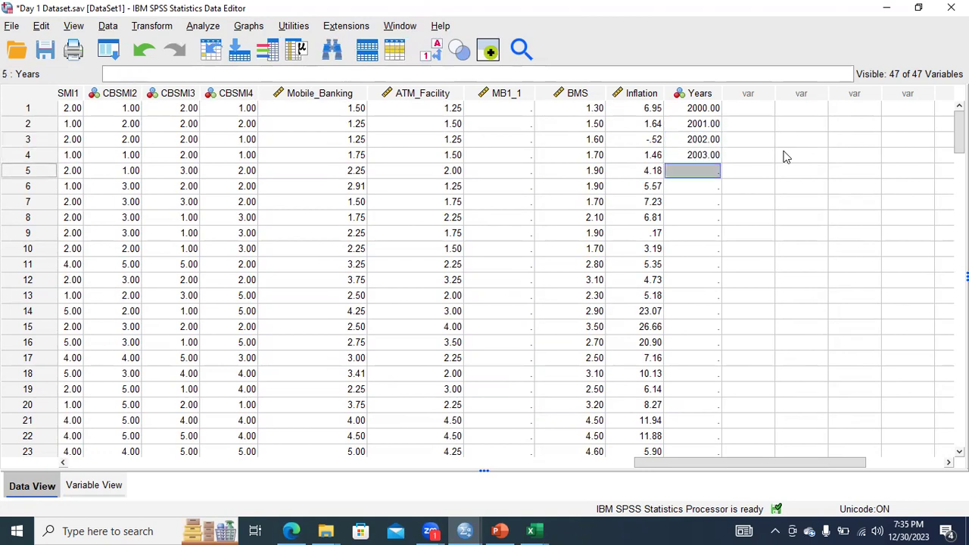
pyautogui.write('2004')
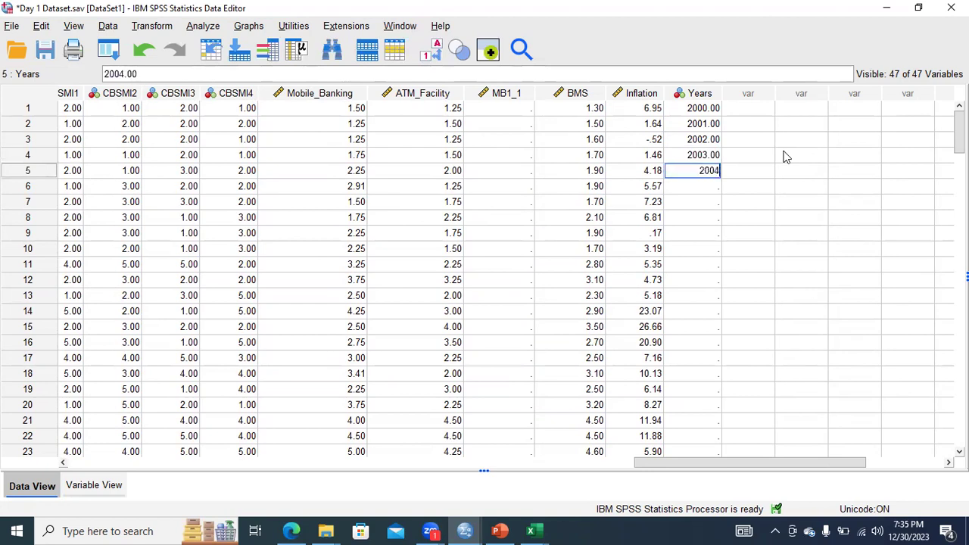
pyautogui.press('Return')
pyautogui.write('2005')
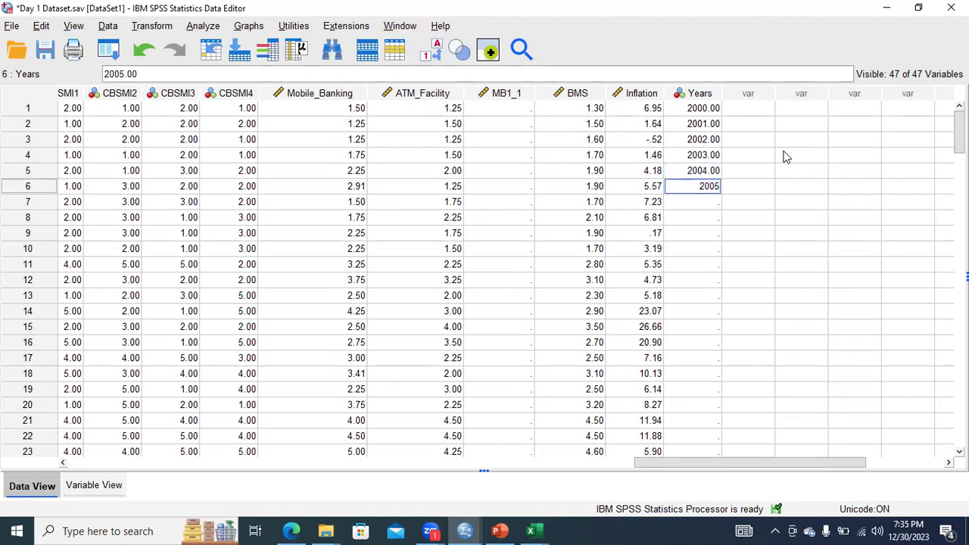
pyautogui.press('Return')
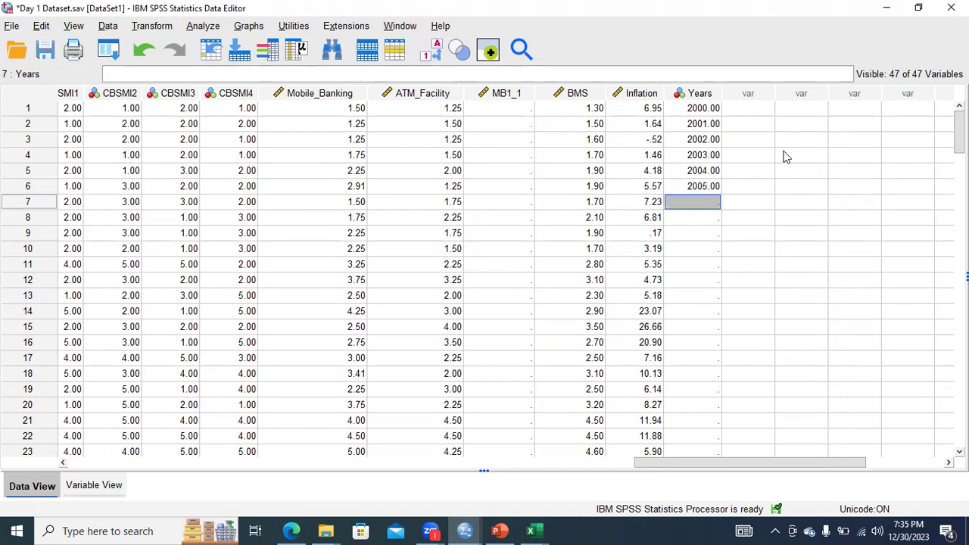
pyautogui.write('2006')
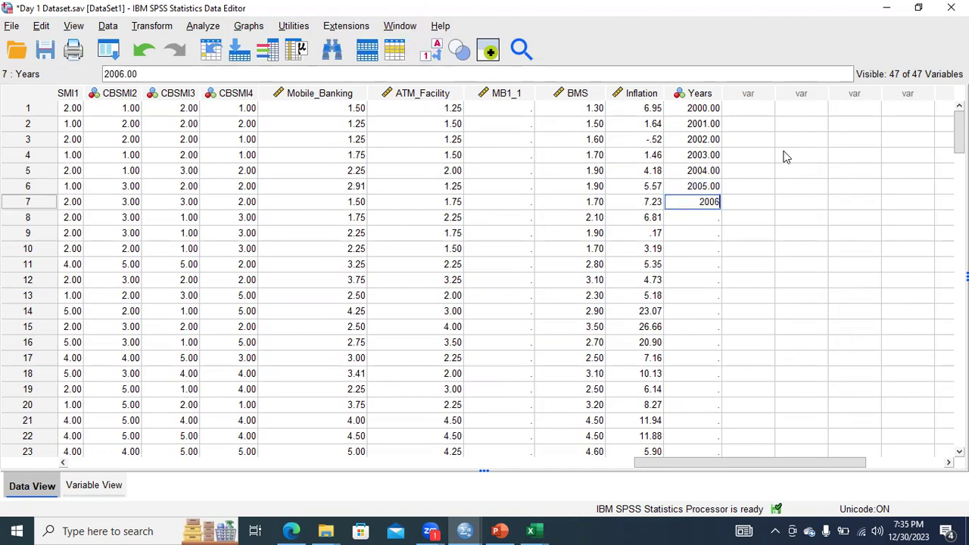
pyautogui.press('Return')
pyautogui.write('2007')
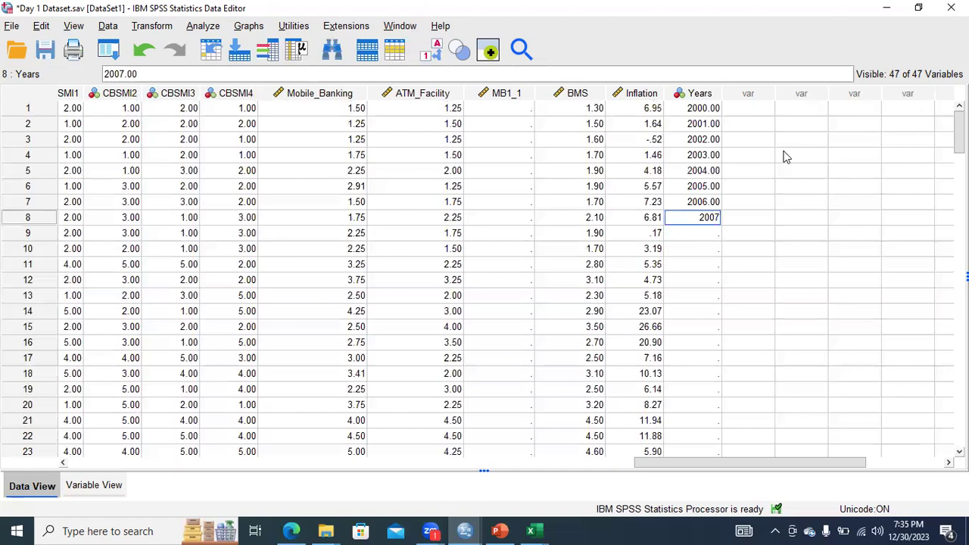
pyautogui.press('Return')
pyautogui.write('200')
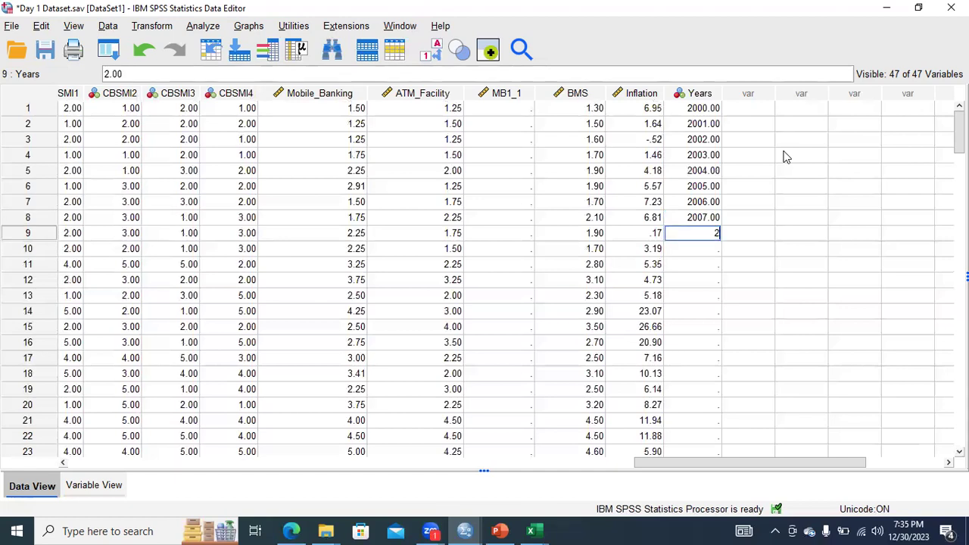
pyautogui.write('8')
pyautogui.press('Return')
pyautogui.write('2009')
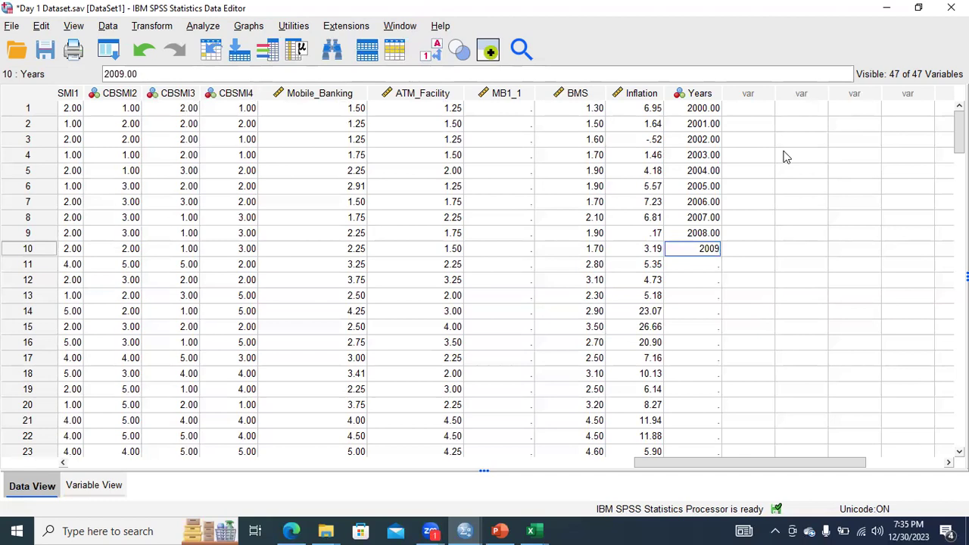
pyautogui.press('Return')
pyautogui.write('2010')
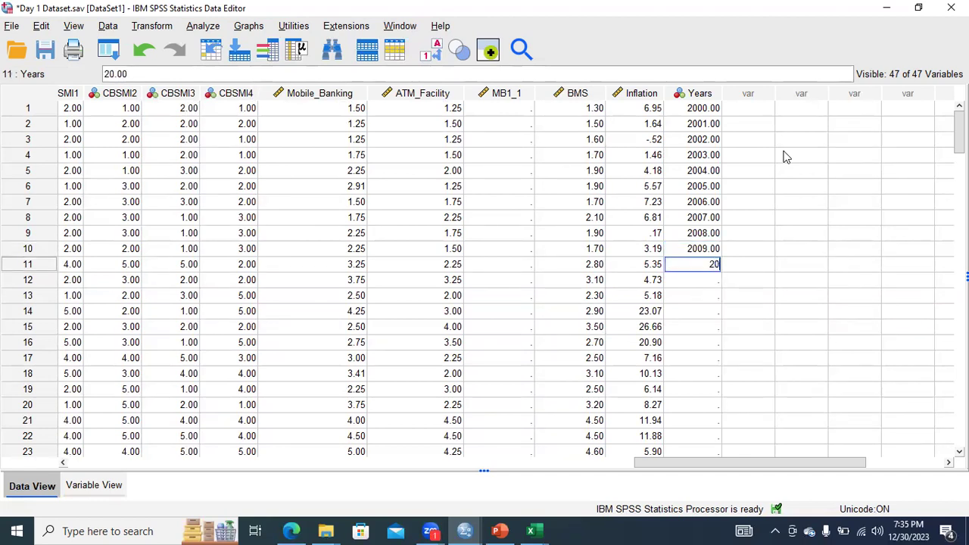
pyautogui.click(708, 313)
# Delete the Inflation values from case 12 downward so the column covers only the cases with years.
pyautogui.moveTo(653, 284); pyautogui.dragTo(659, 336)
pyautogui.press('Delete')
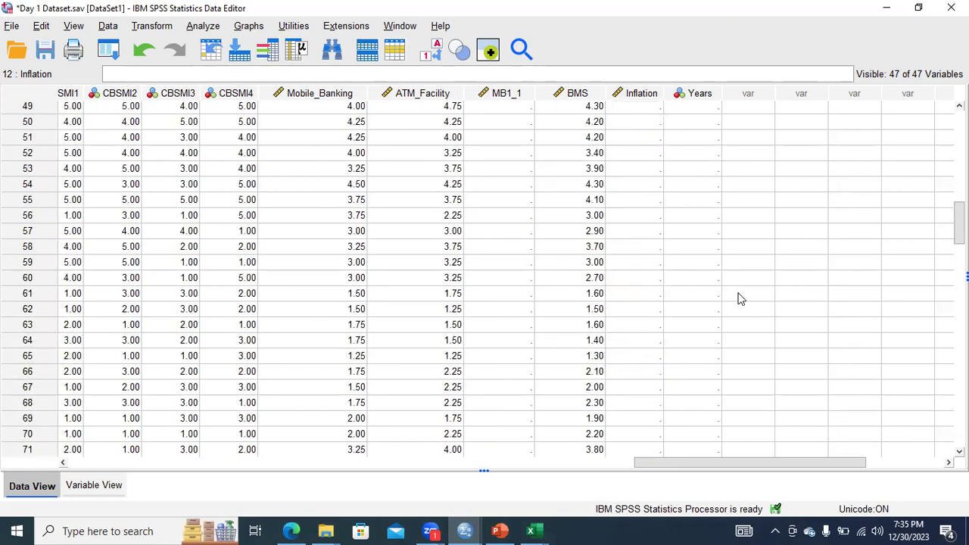
pyautogui.moveTo(959, 223); pyautogui.dragTo(959, 130)
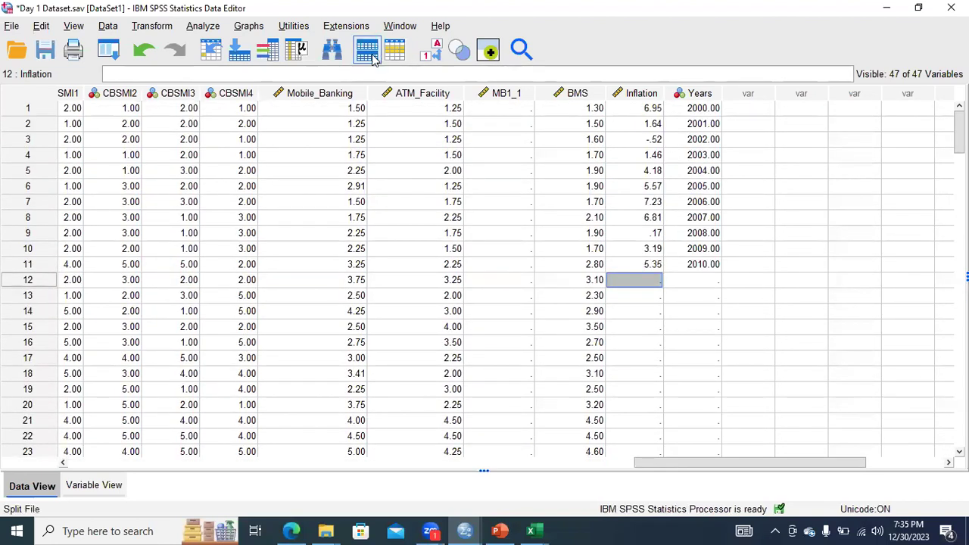
# Open the Chart Builder and apply the Simple Line chart from the Line gallery.
pyautogui.click(250, 27)
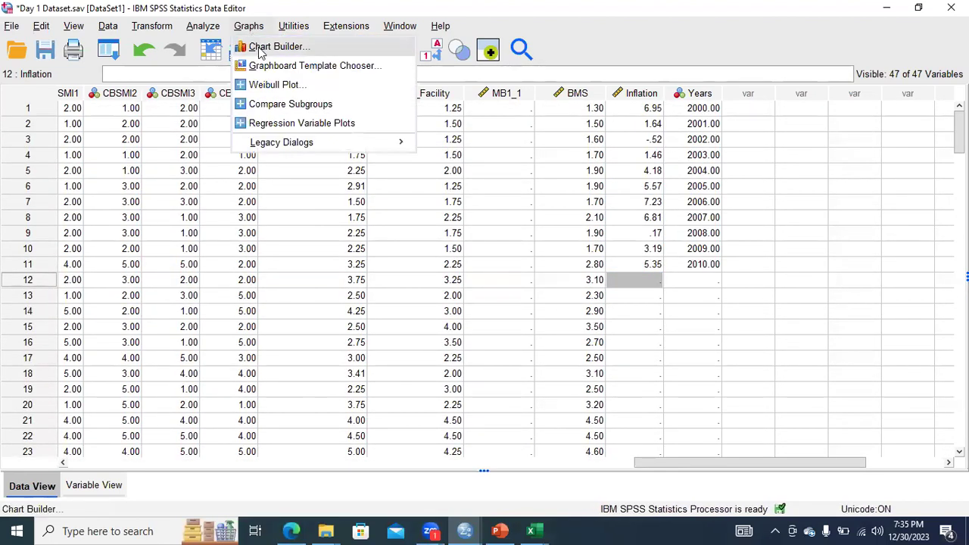
pyautogui.click(262, 47)
pyautogui.click(418, 339)
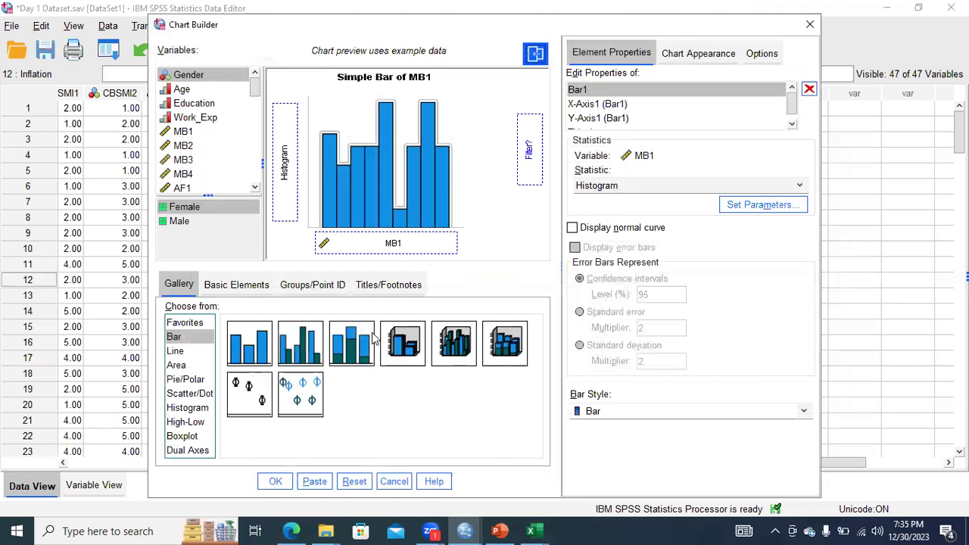
pyautogui.press('Down')
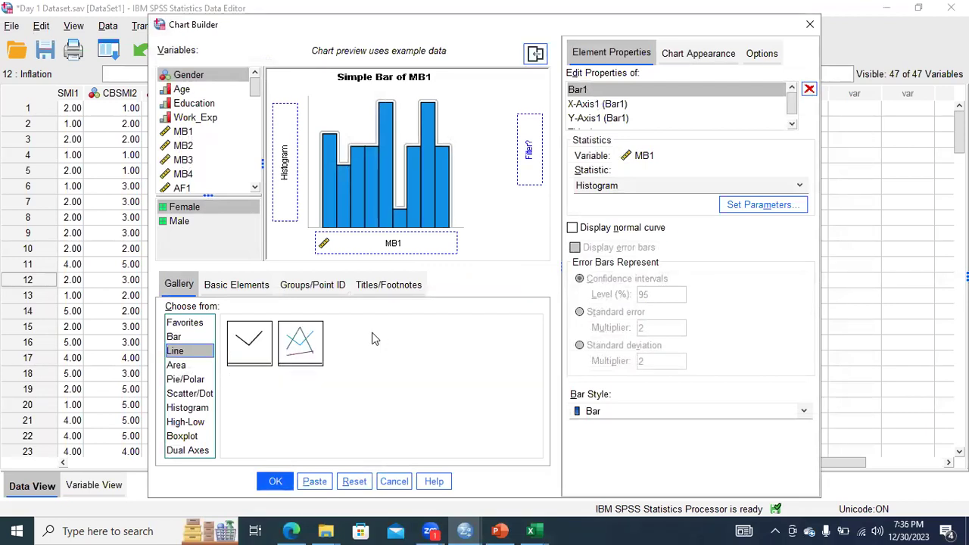
pyautogui.press('Tab')
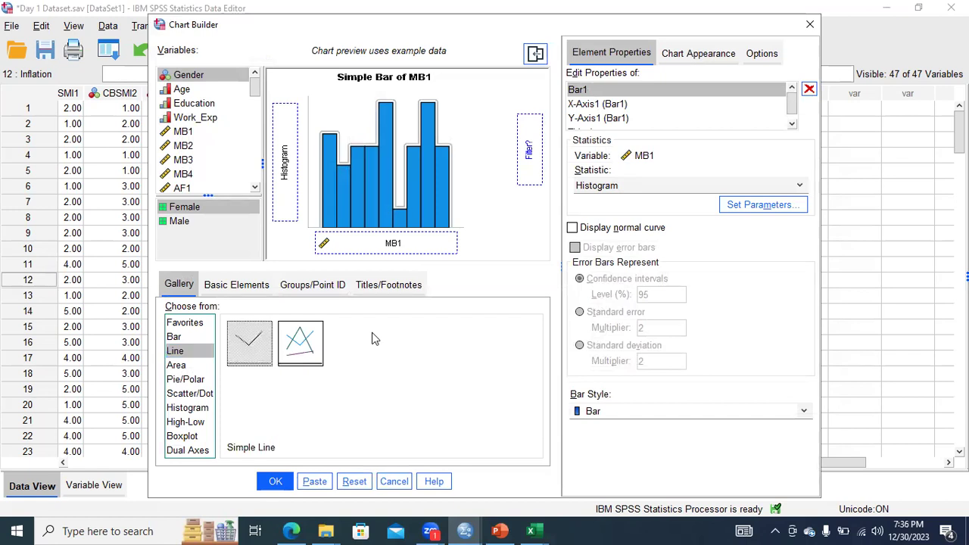
pyautogui.press('Return')
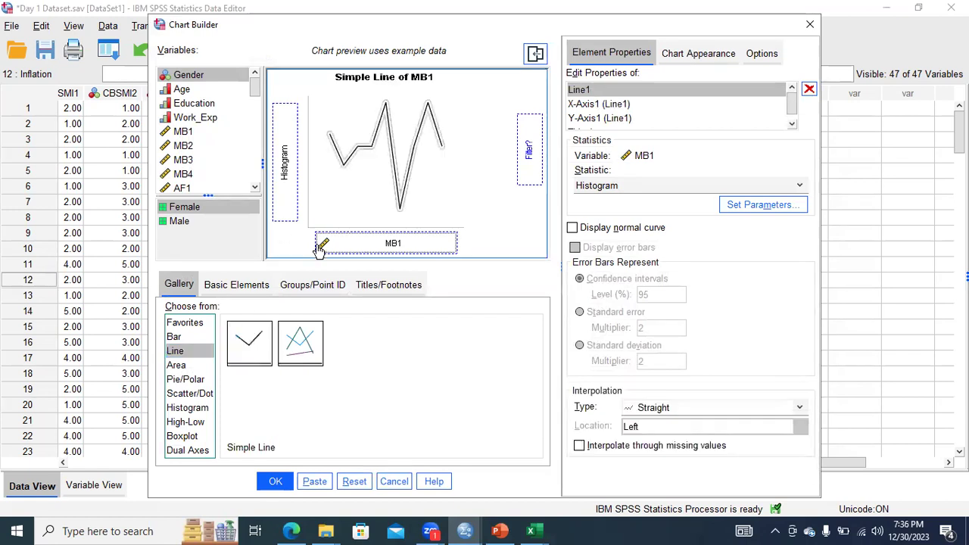
# Assign the Inflation variable to the x-axis of the line chart in place of MB1.
pyautogui.moveTo(252, 92); pyautogui.dragTo(260, 185)
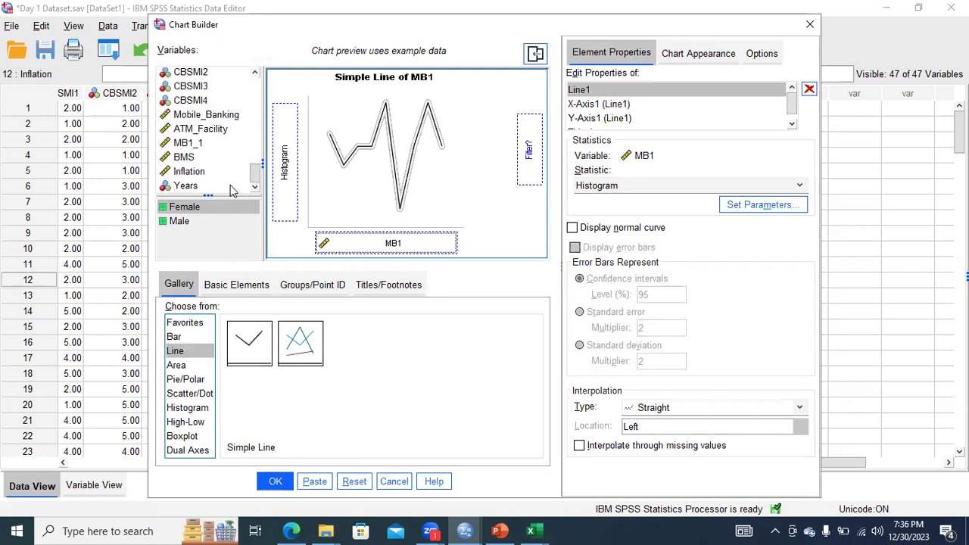
pyautogui.moveTo(187, 175); pyautogui.dragTo(350, 238)
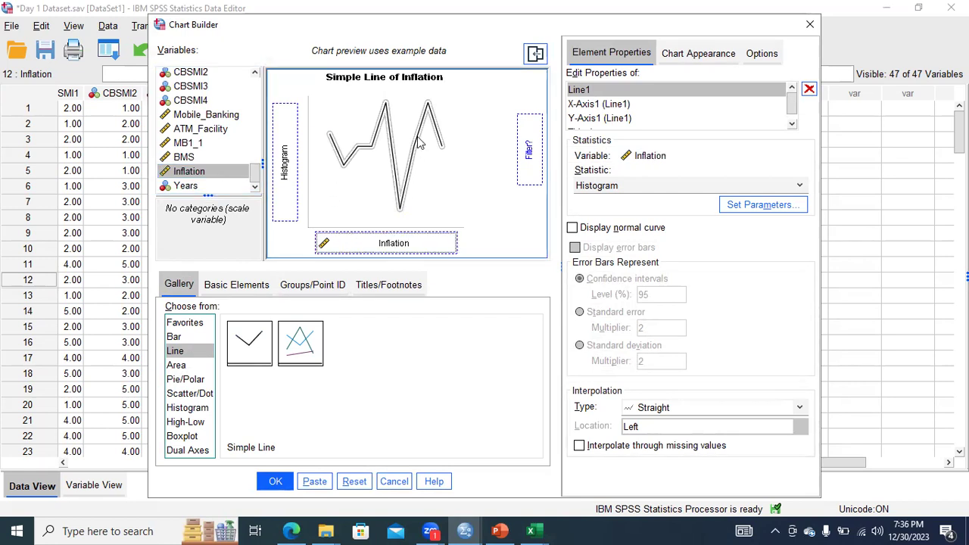
pyautogui.click(318, 334)
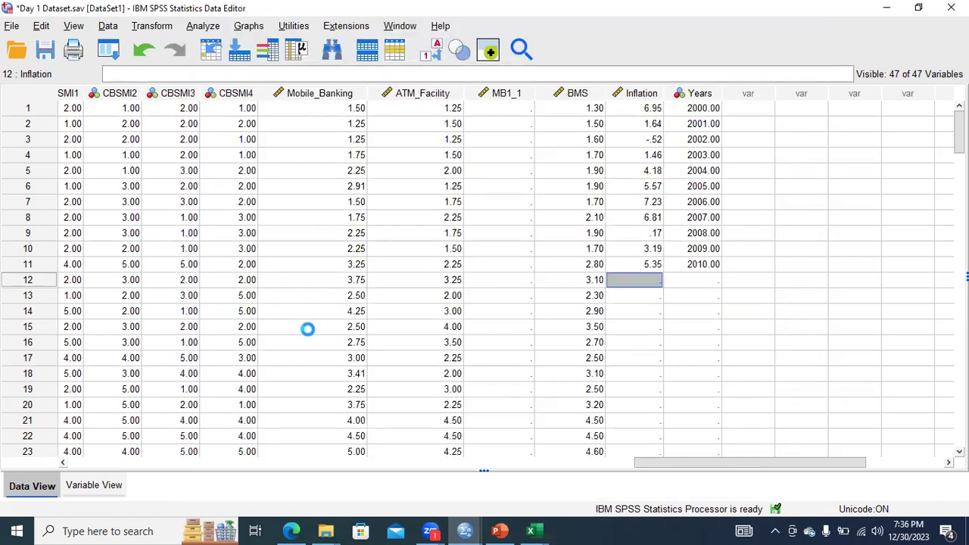
pyautogui.click(465, 531)
pyautogui.click(520, 496)
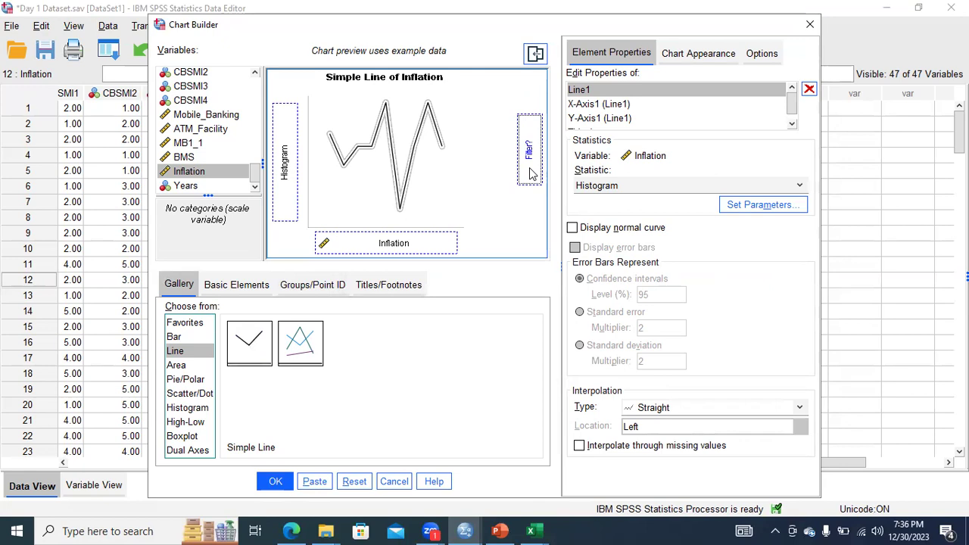
# Reduce the chart to a single x-axis in the basic elements, and switch it back to two-dimensional x and y axes.
pyautogui.click(235, 286)
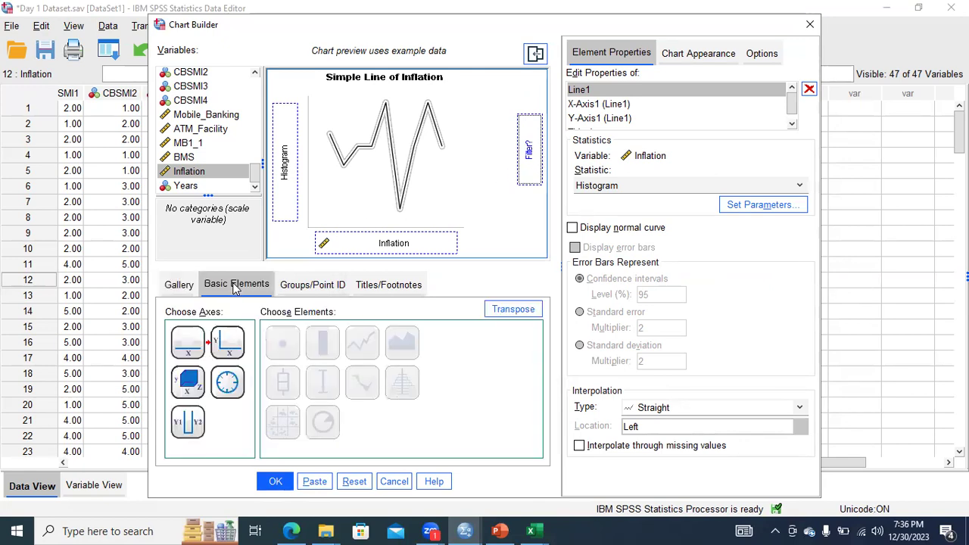
pyautogui.click(223, 332)
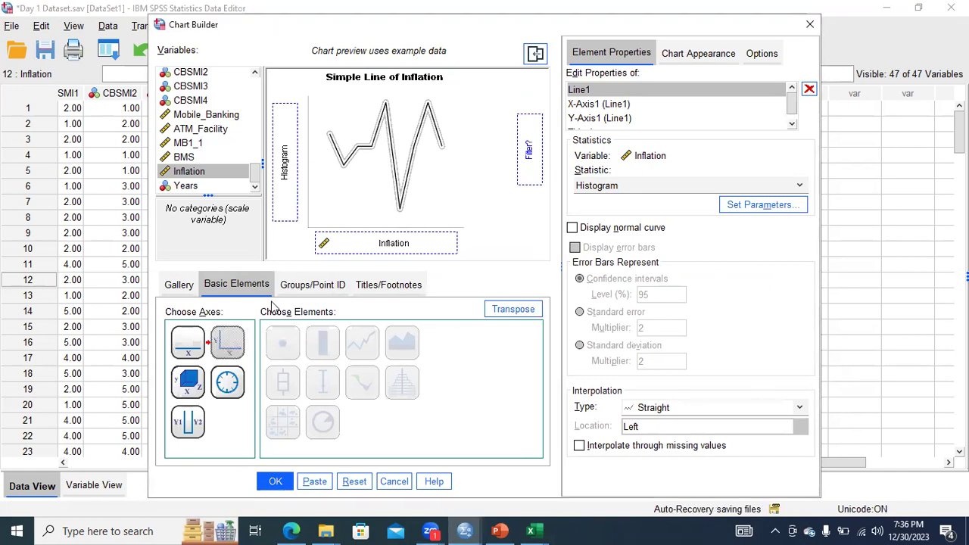
pyautogui.click(188, 355)
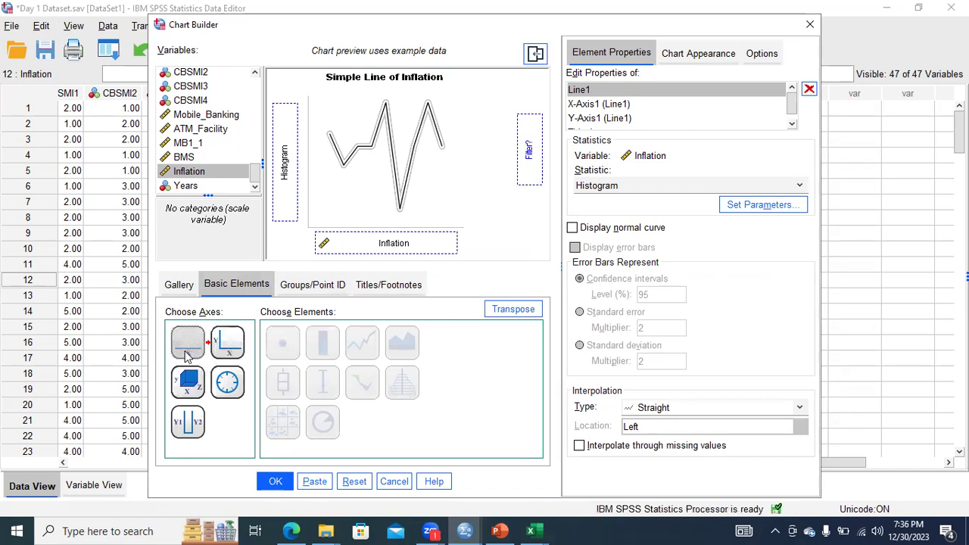
pyautogui.doubleClick(187, 355)
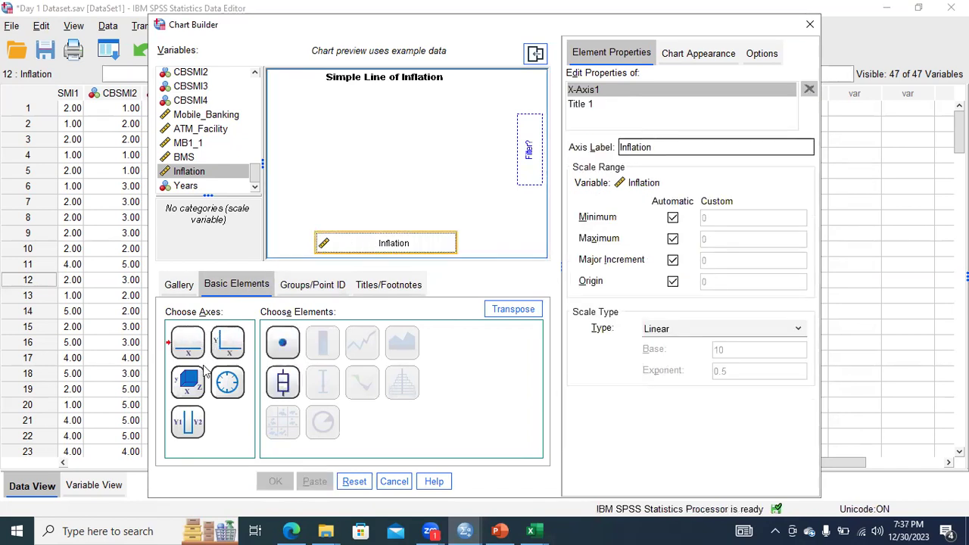
pyautogui.doubleClick(228, 347)
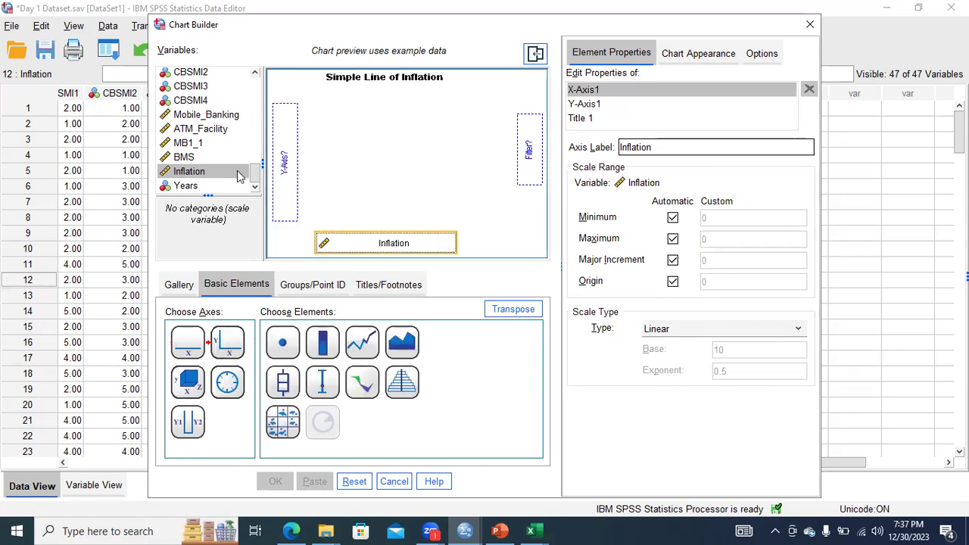
# Try to place Years on the y-axis and reapply the Simple Line chart from the gallery.
pyautogui.moveTo(209, 188); pyautogui.dragTo(284, 164)
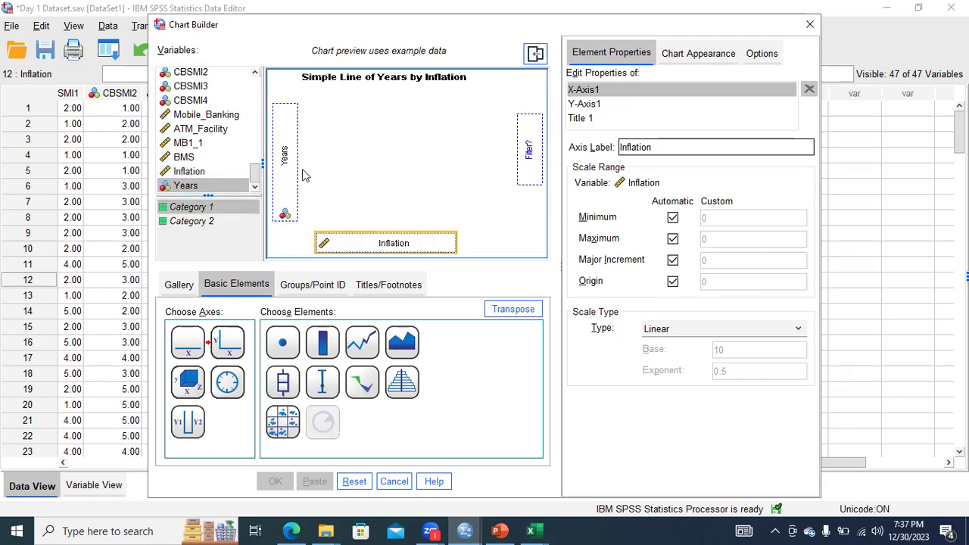
pyautogui.click(185, 291)
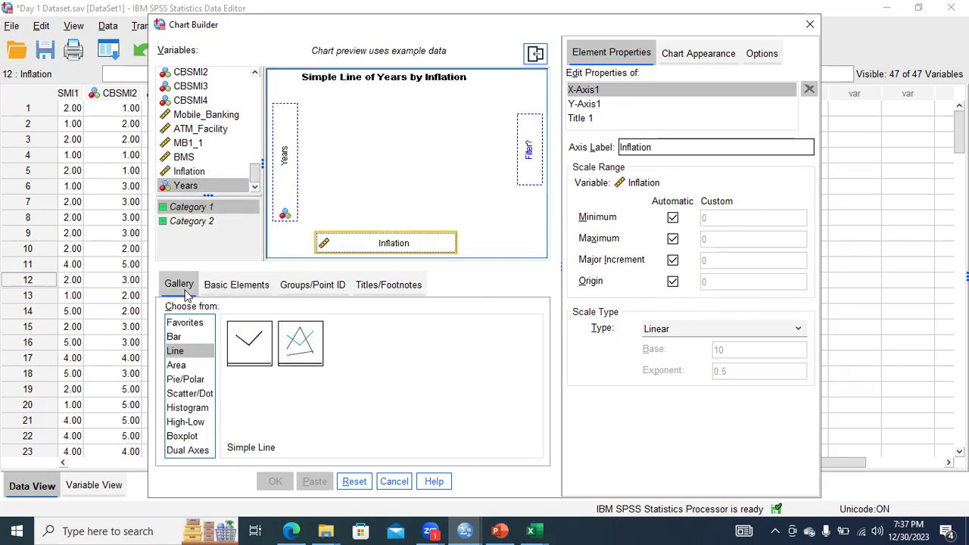
pyautogui.doubleClick(253, 353)
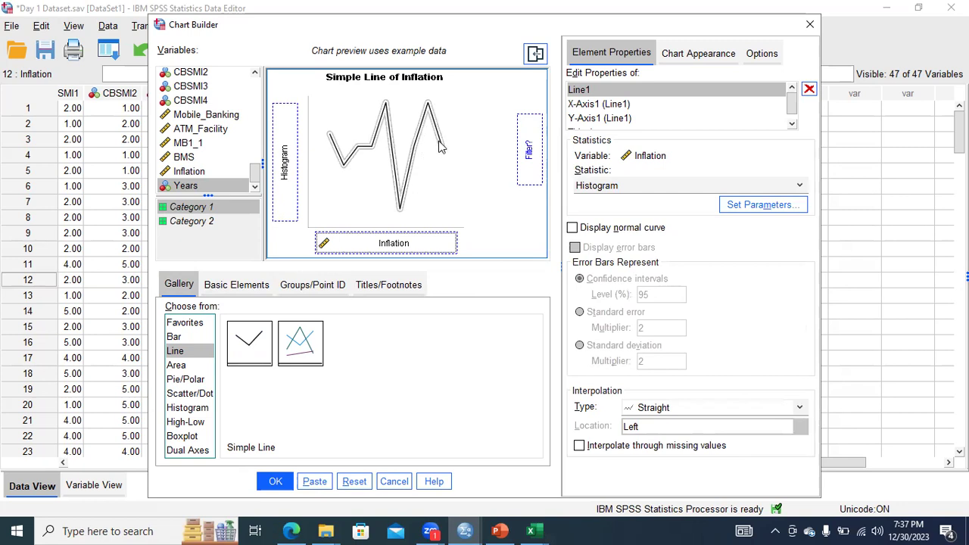
# Generate the simple line chart of Inflation, maximize the output viewer, and select the resulting graph.
pyautogui.click(277, 482)
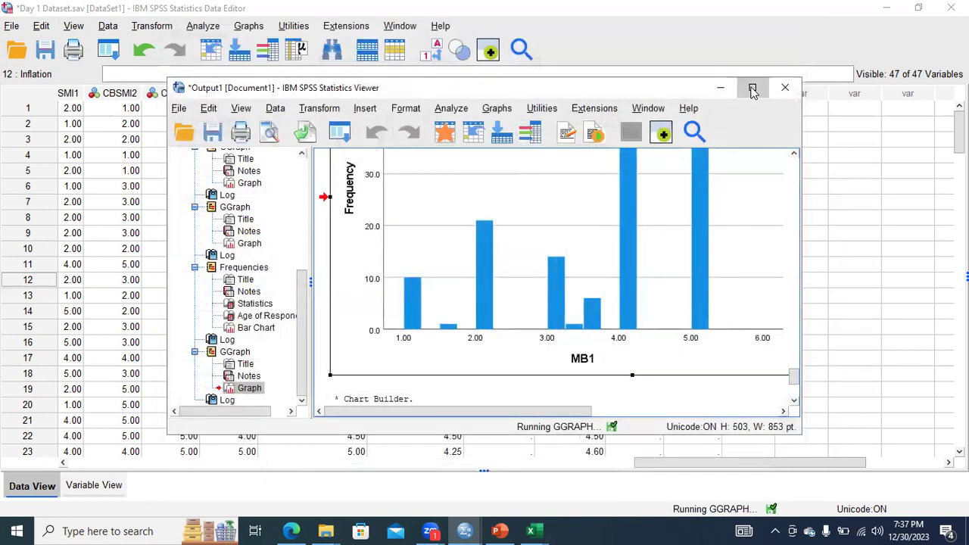
pyautogui.click(753, 87)
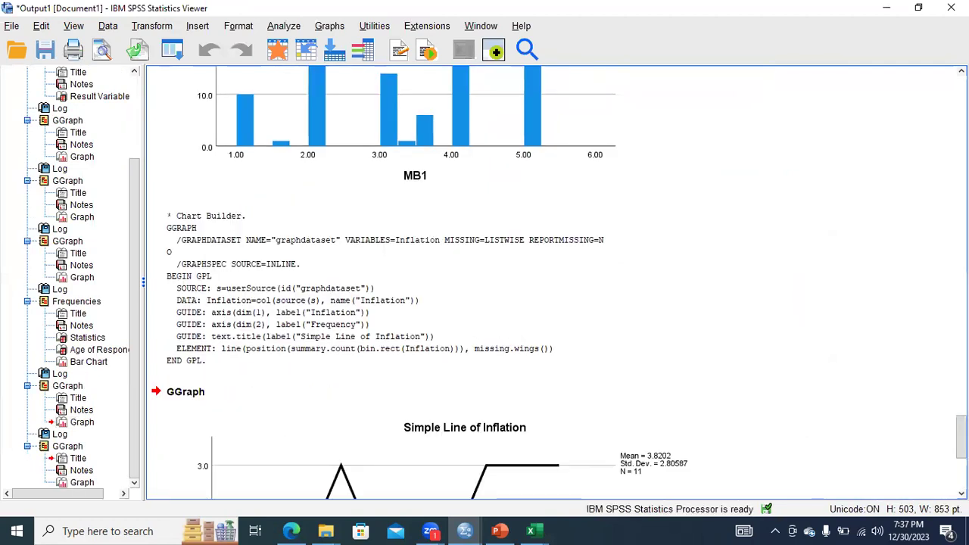
pyautogui.click(455, 333)
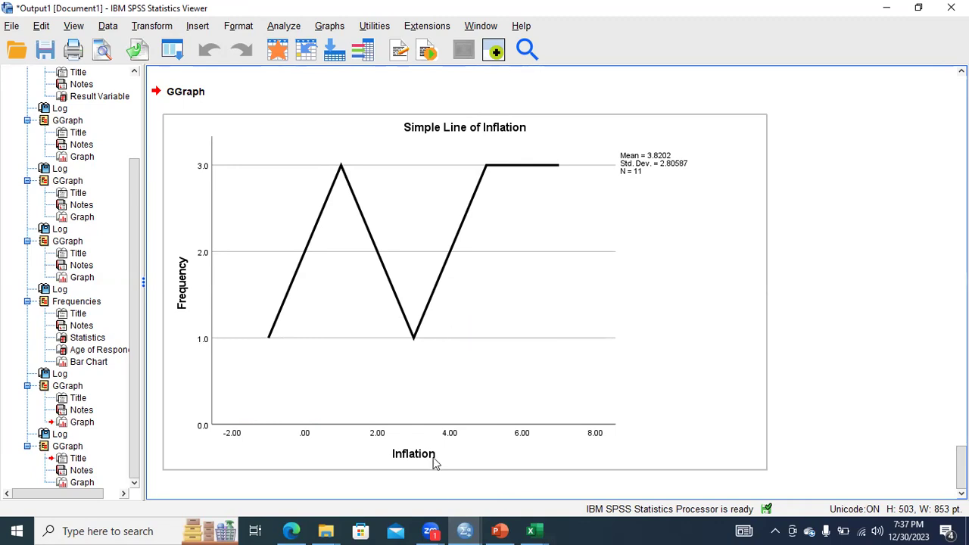
pyautogui.click(474, 331)
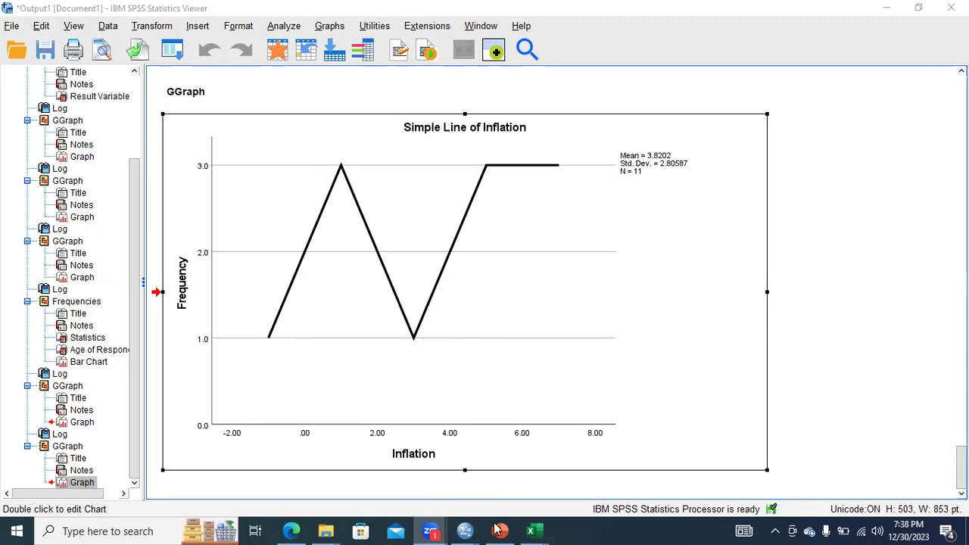
# Switch to the PowerPoint presentation and start the slide show from slide 25 on pie charts and their types.
pyautogui.hotkey('alt', 'Tab')
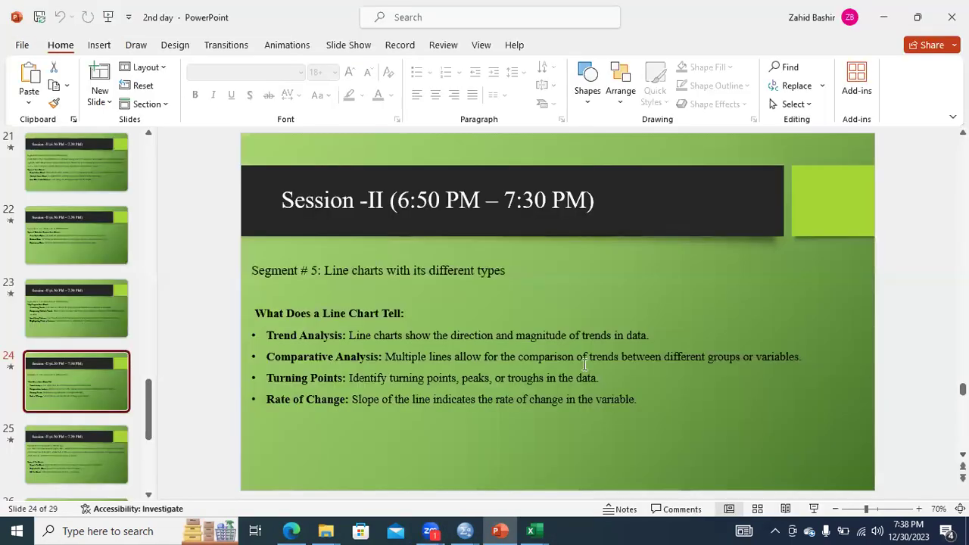
pyautogui.click(84, 465)
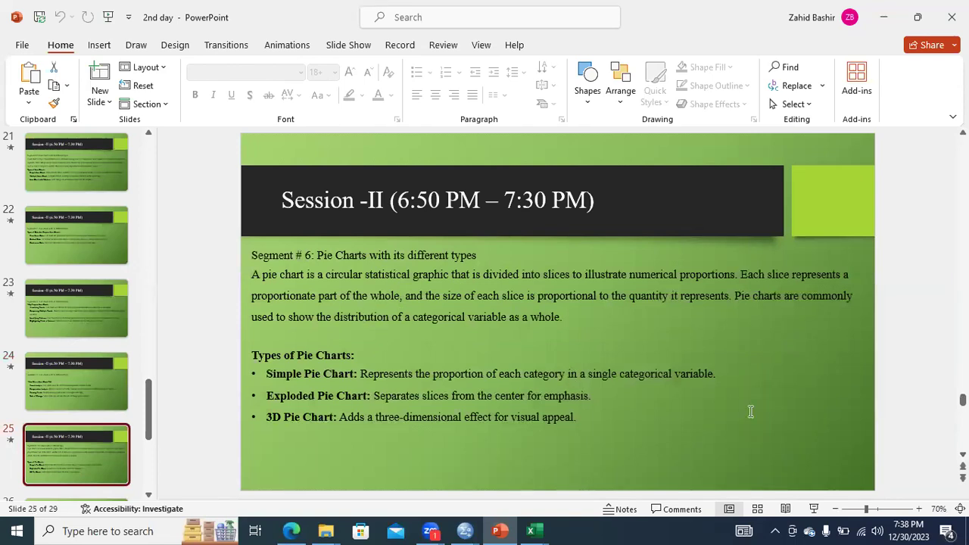
pyautogui.click(814, 509)
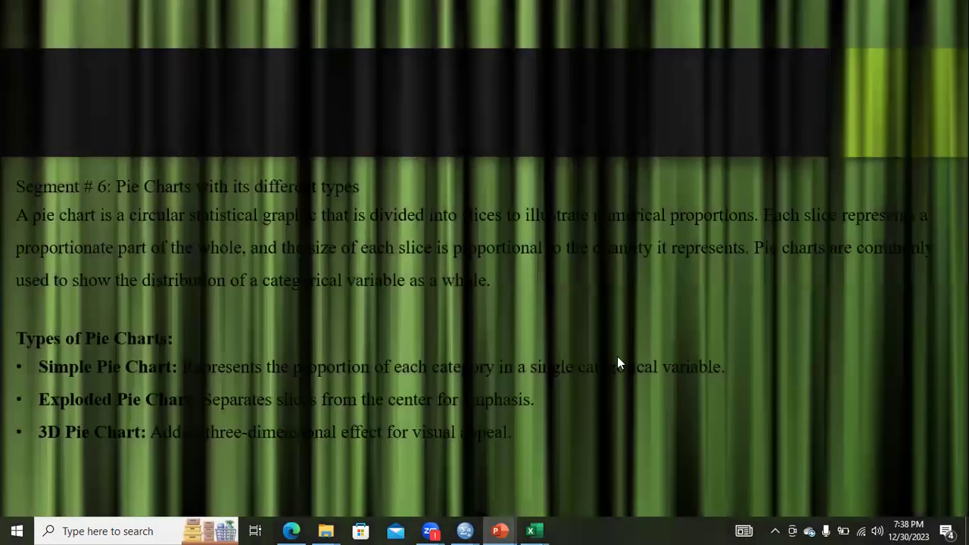